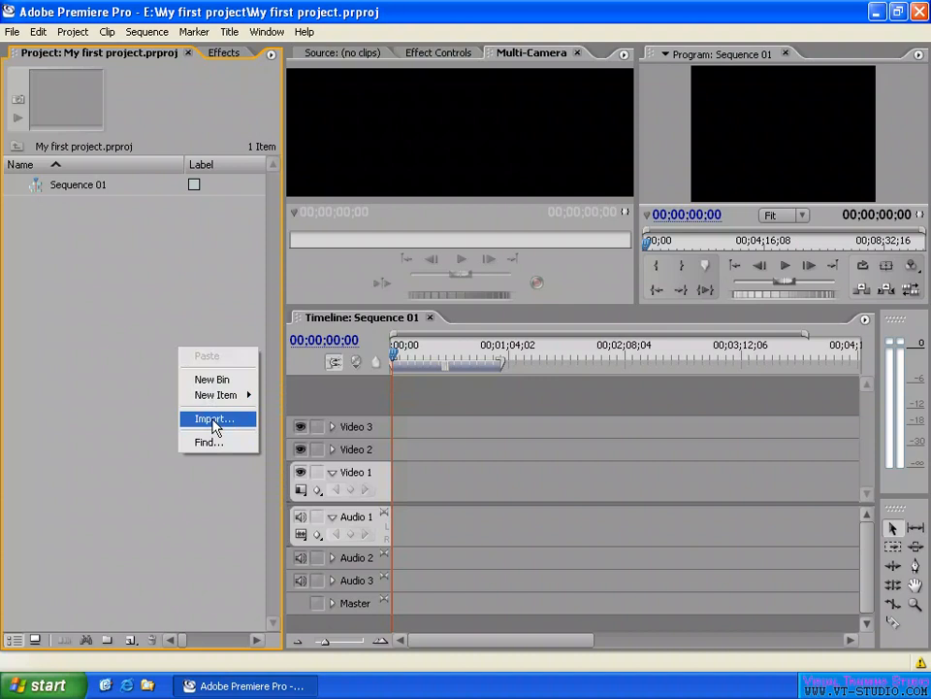
{"action": "left_click", "coordinate": [130, 234]}
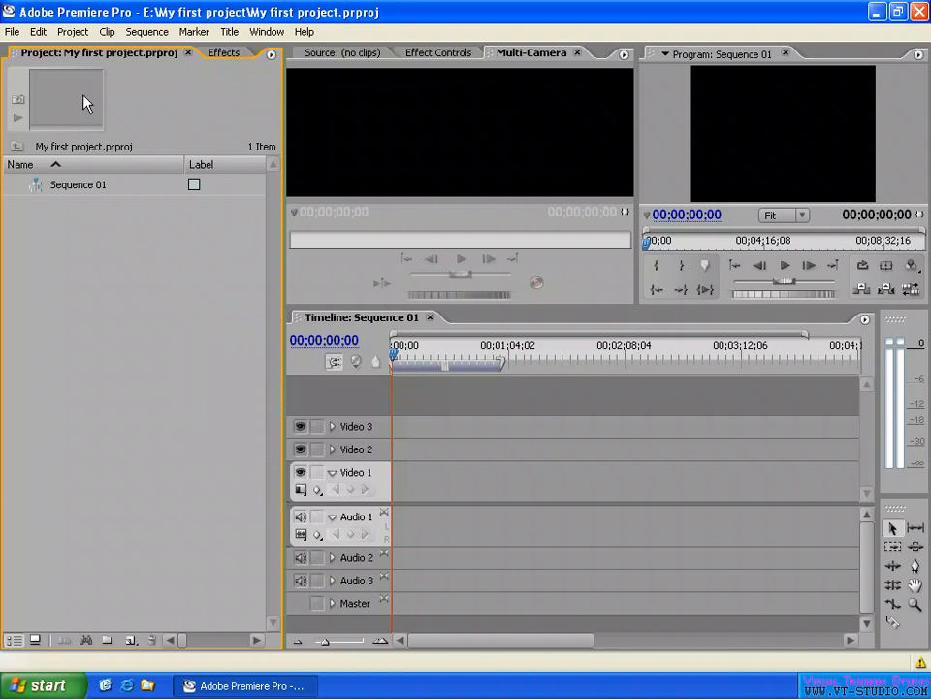
{"action": "left_click", "coordinate": [12, 31]}
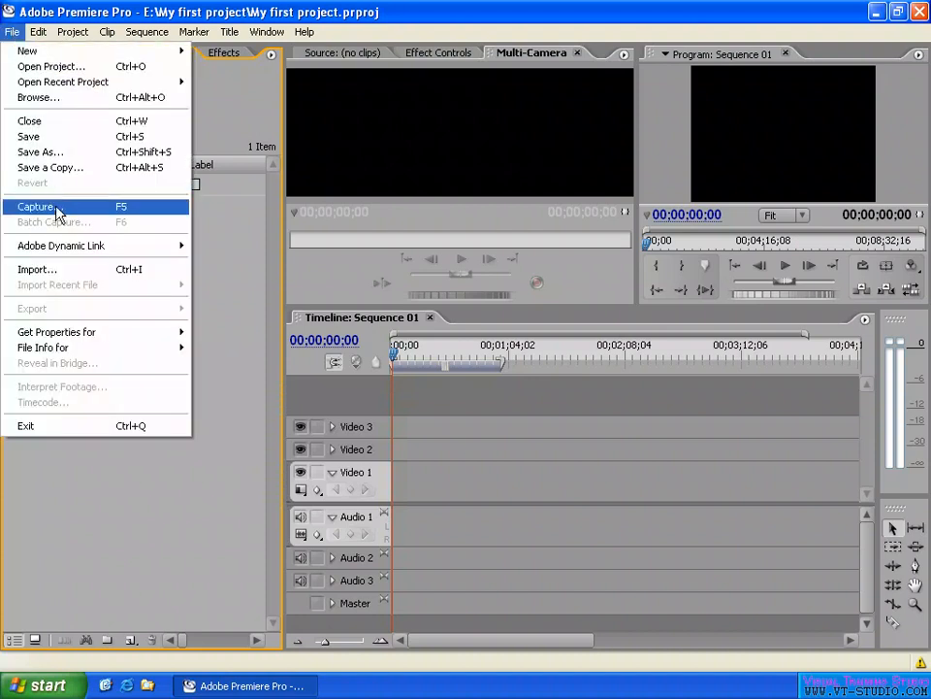
{"action": "left_click", "coordinate": [226, 257]}
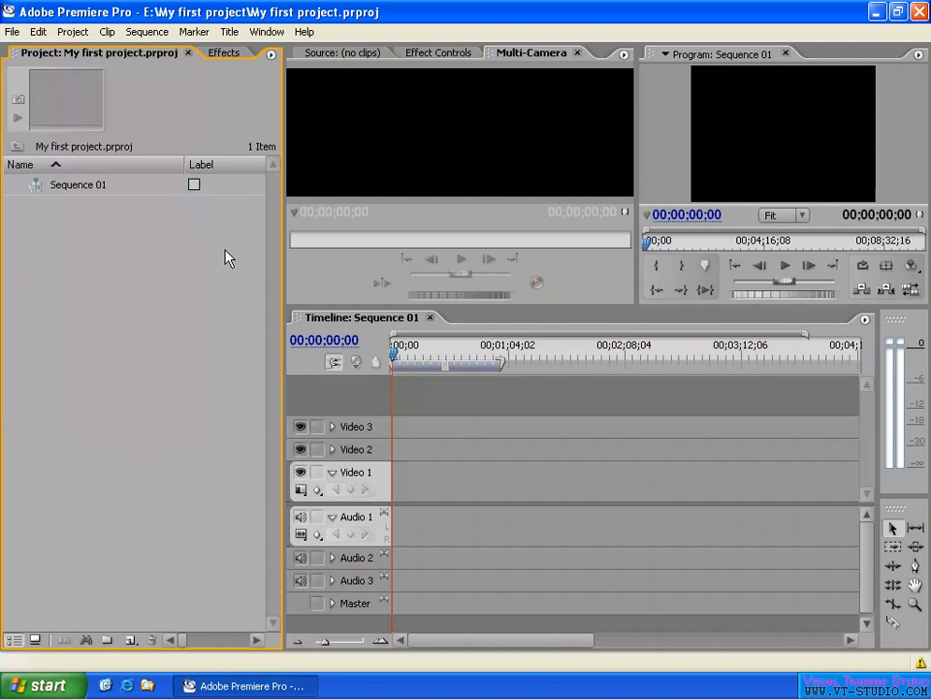
{"action": "right_click", "coordinate": [124, 240]}
{"action": "mouse_move", "coordinate": [178, 291]}
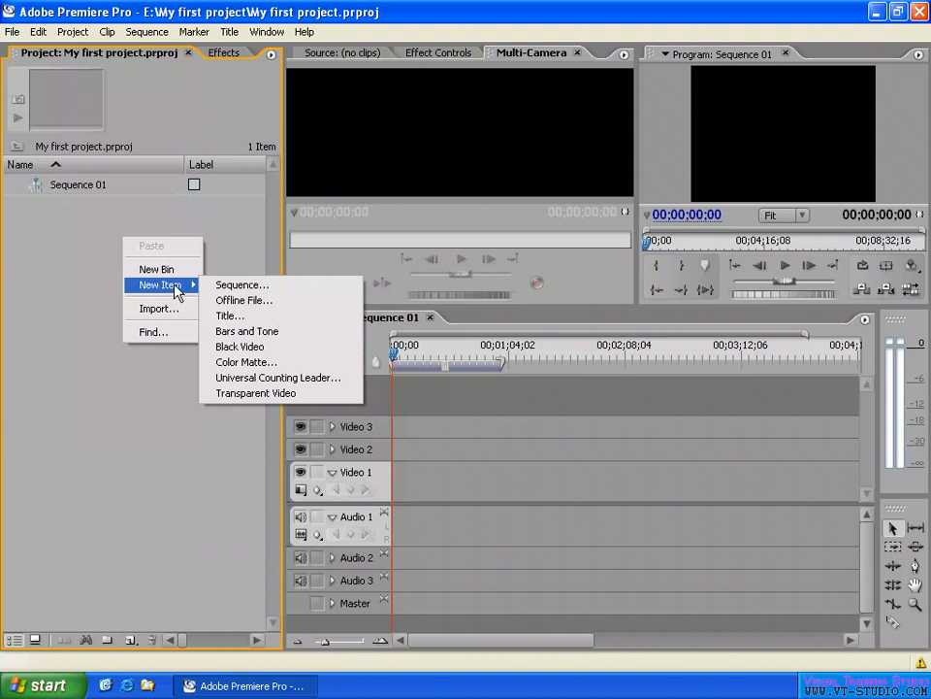
{"action": "left_click", "coordinate": [85, 247]}
{"action": "right_click", "coordinate": [99, 231]}
{"action": "left_click", "coordinate": [69, 234]}
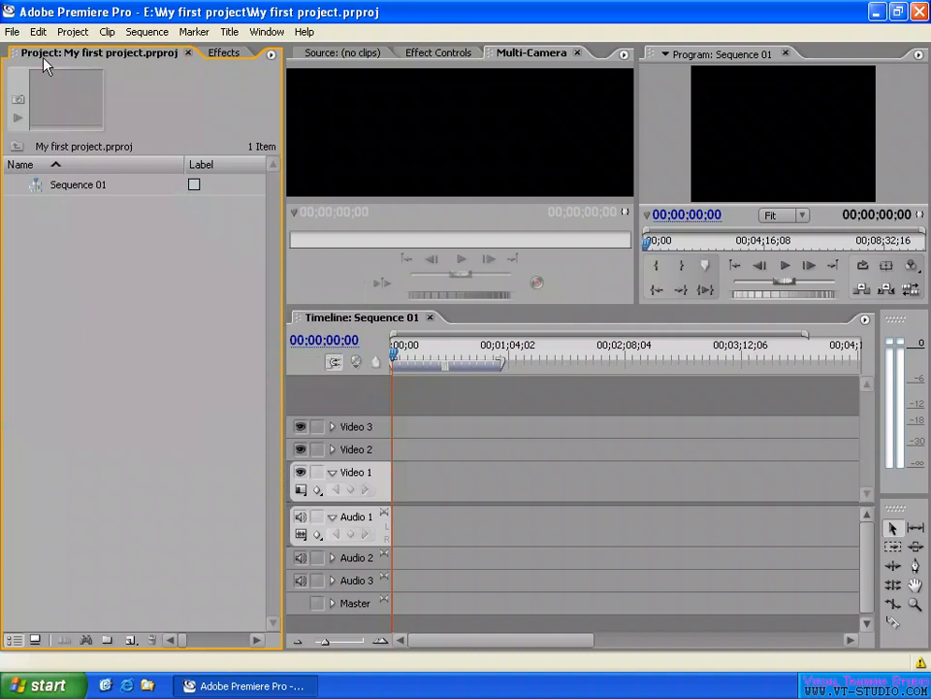
{"action": "right_click", "coordinate": [122, 249]}
{"action": "mouse_move", "coordinate": [170, 297]}
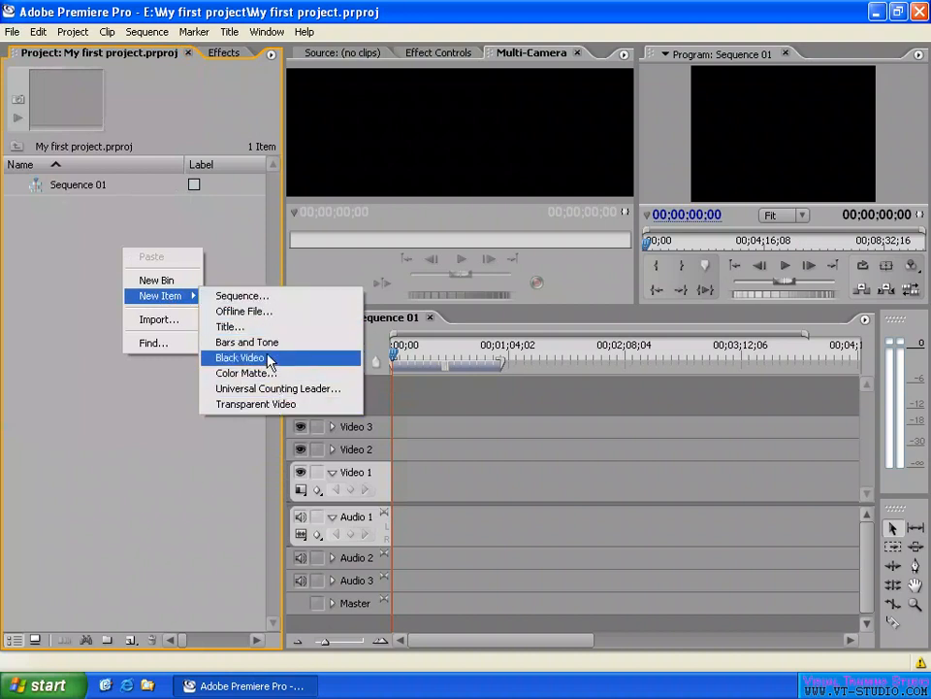
{"action": "left_click", "coordinate": [52, 216]}
Step: Create a new Photoshop file named "My first photoshop" in the My first project folder, with merged layers added to the project
{"action": "left_click", "coordinate": [11, 31]}
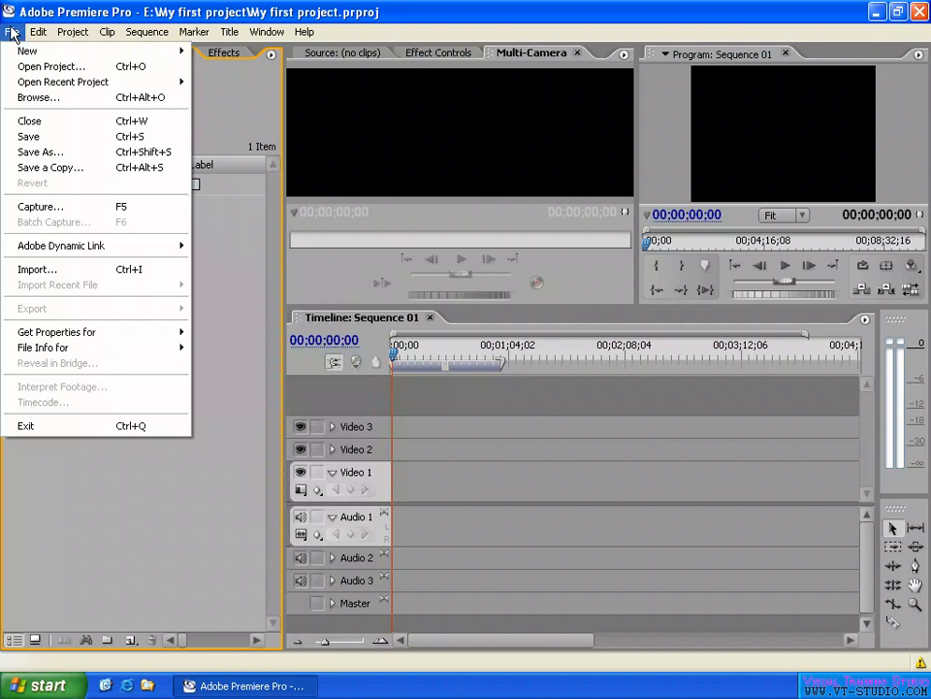
{"action": "mouse_move", "coordinate": [25, 56]}
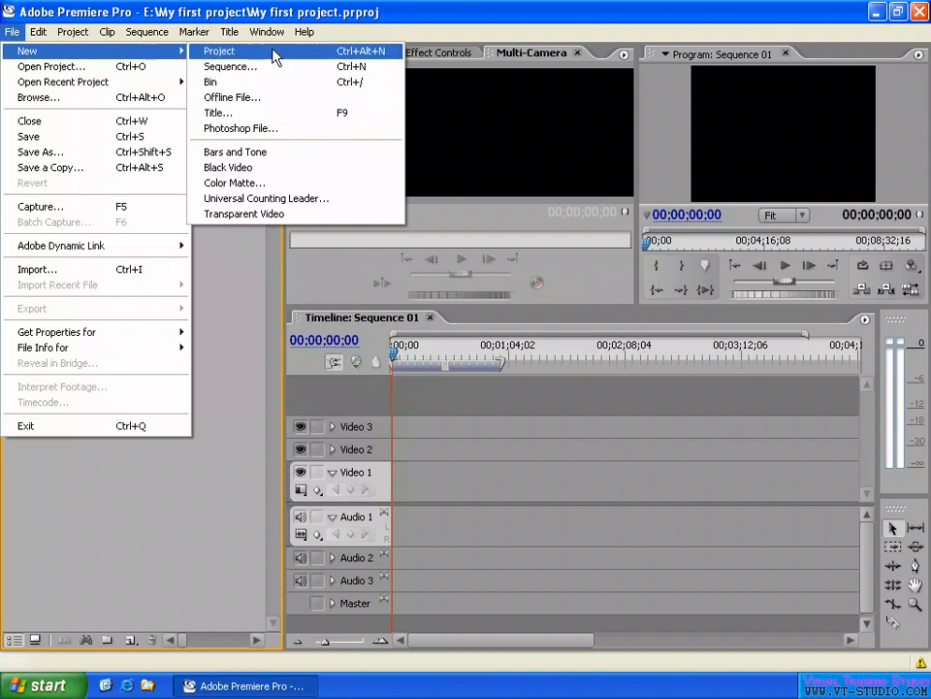
{"action": "left_click", "coordinate": [262, 137]}
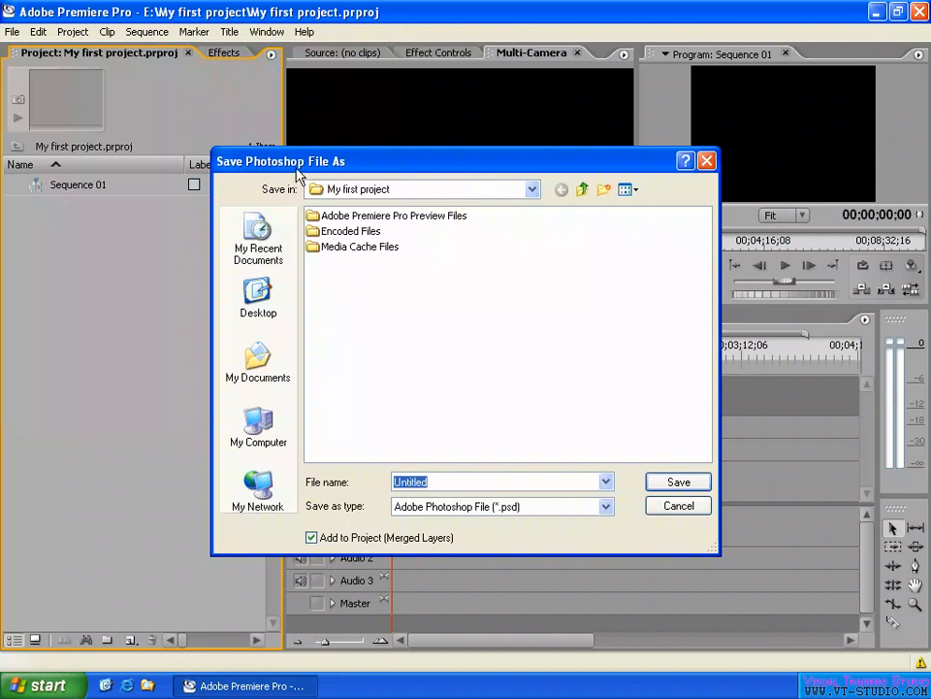
{"action": "left_click", "coordinate": [423, 190]}
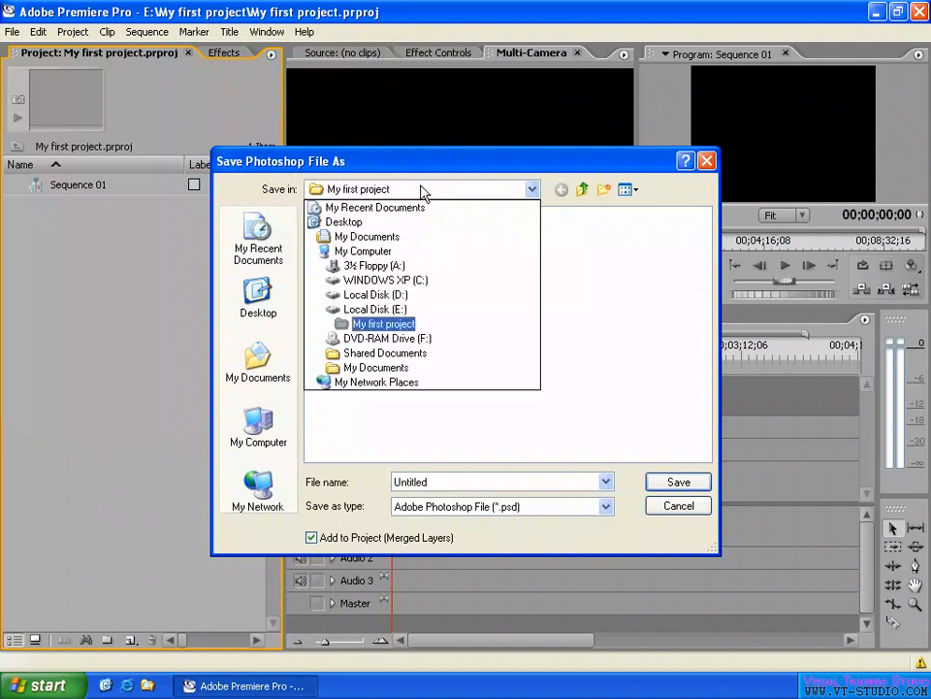
{"action": "left_click", "coordinate": [422, 191]}
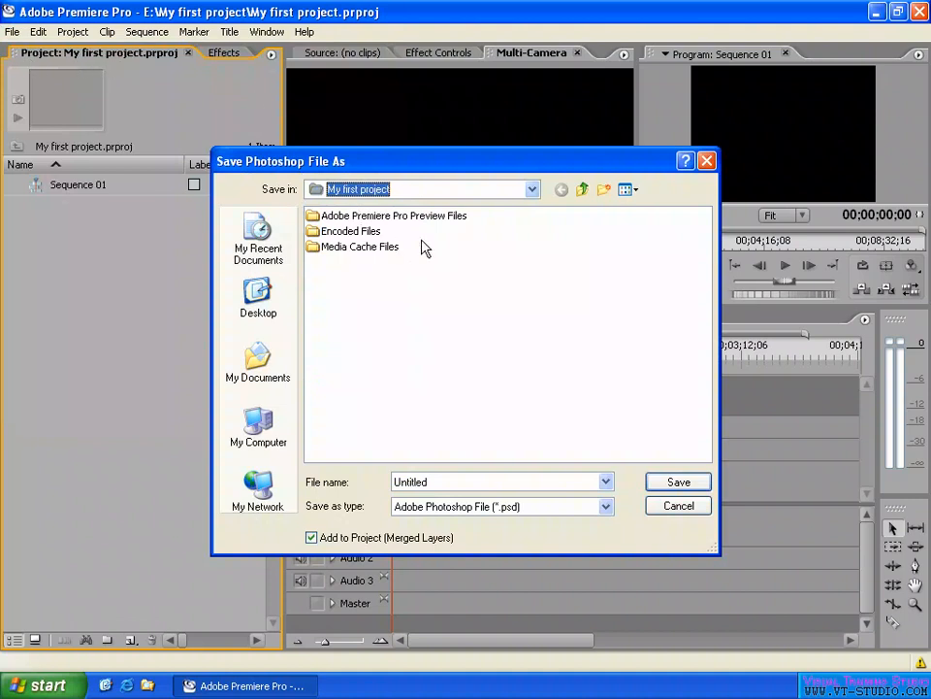
{"action": "double_click", "coordinate": [467, 482]}
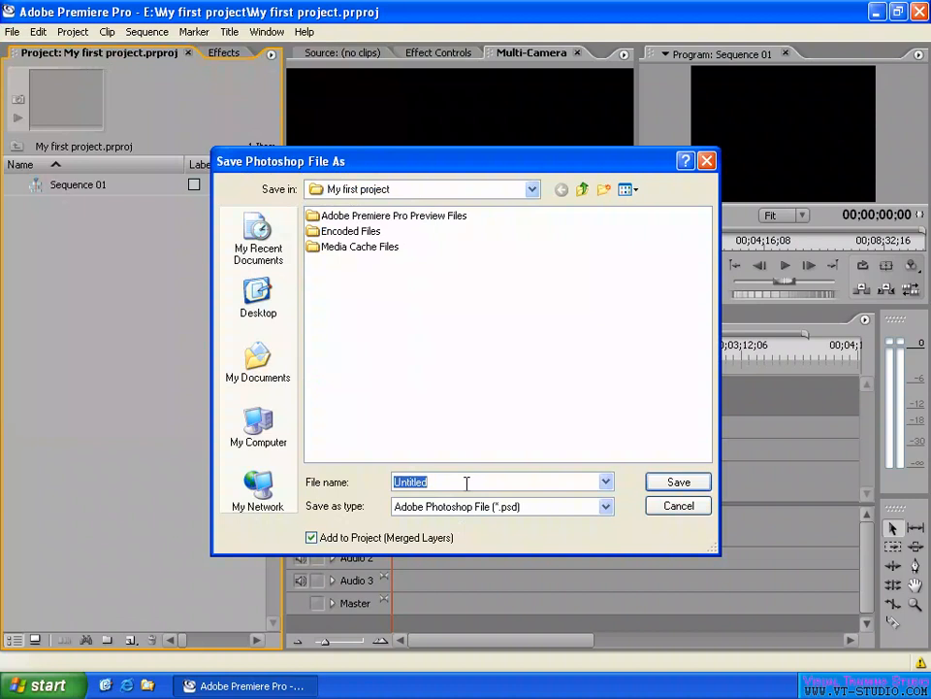
{"action": "type", "text": "My fir"}
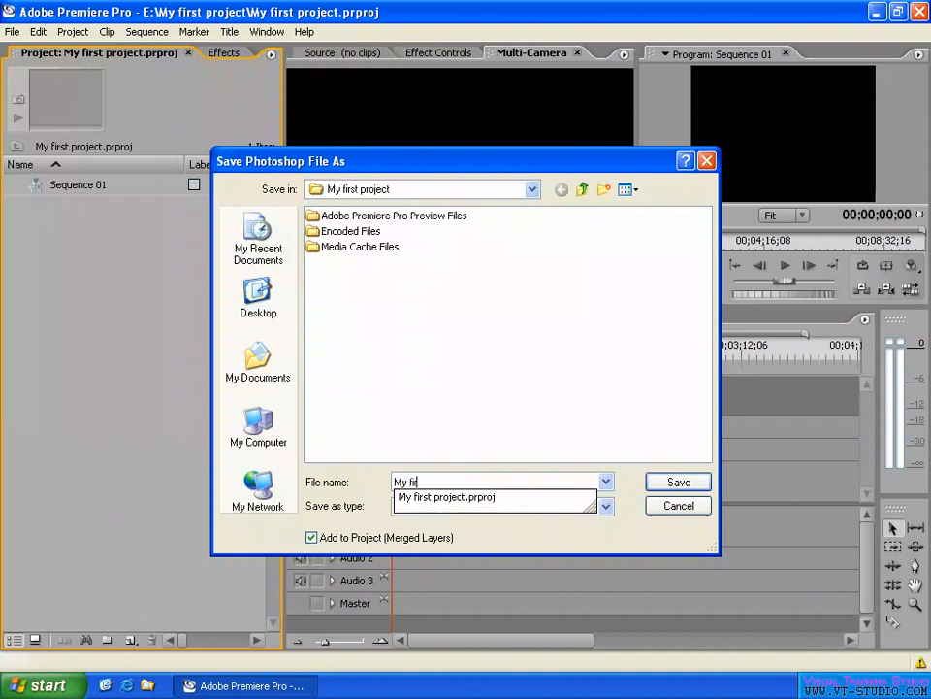
{"action": "type", "text": "st photoshop"}
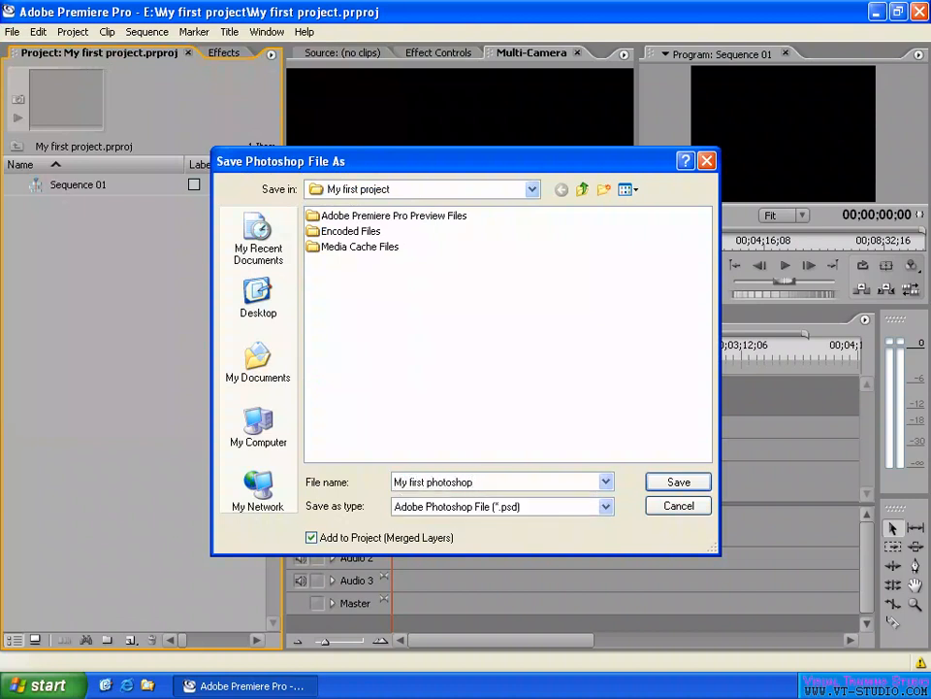
{"action": "left_click", "coordinate": [682, 485]}
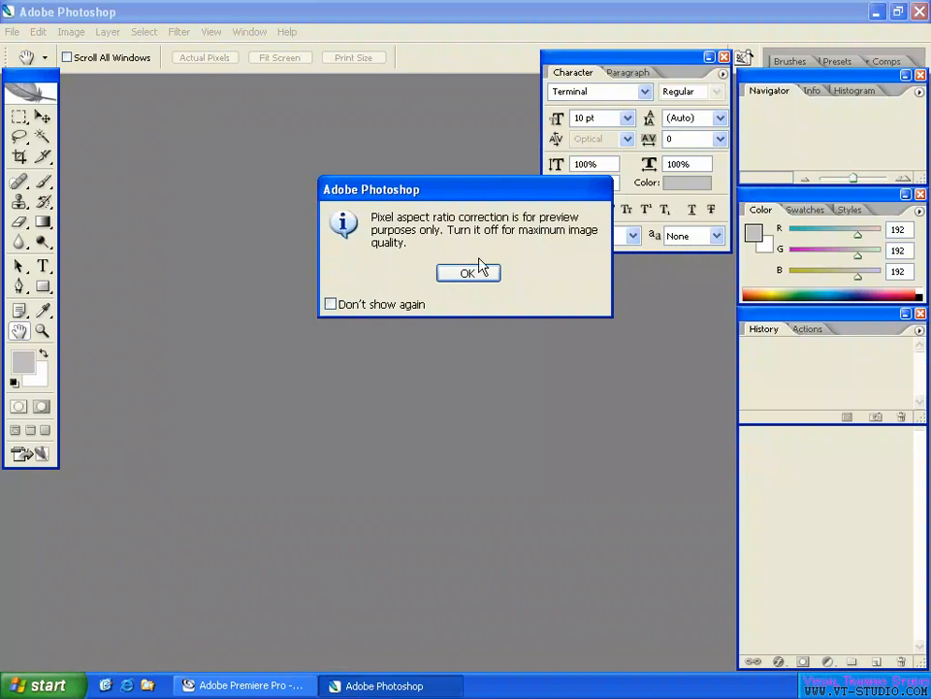
Step: Switch to Premiere Pro and review the project's general settings, including frame size and pixel aspect ratio
{"action": "left_click_drag", "start_coordinate": [491, 198], "coordinate": [448, 318]}
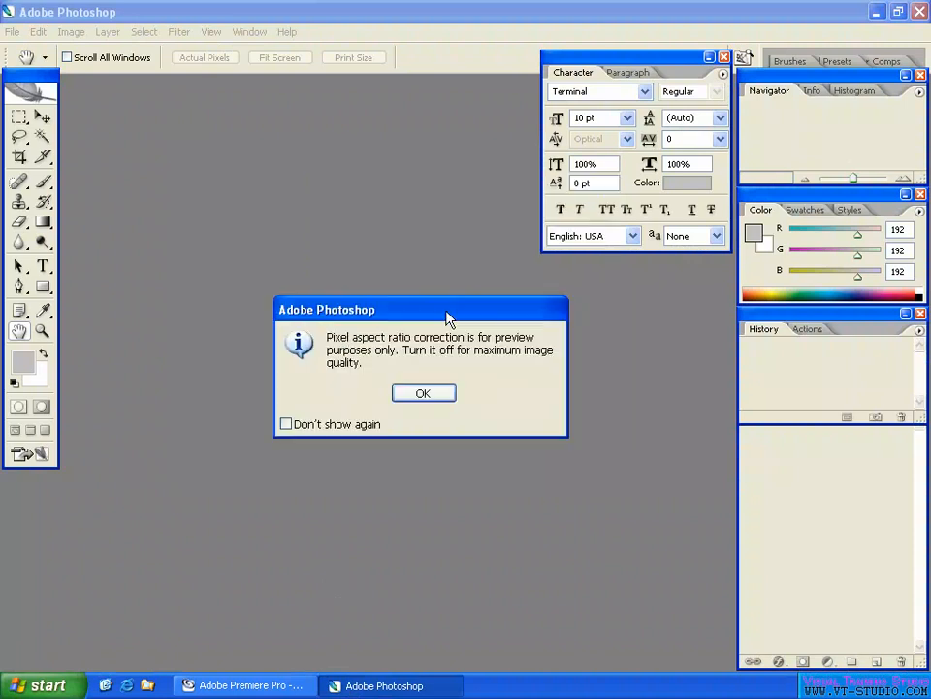
{"action": "left_click", "coordinate": [260, 686]}
{"action": "left_click", "coordinate": [120, 296]}
{"action": "left_click", "coordinate": [73, 32]}
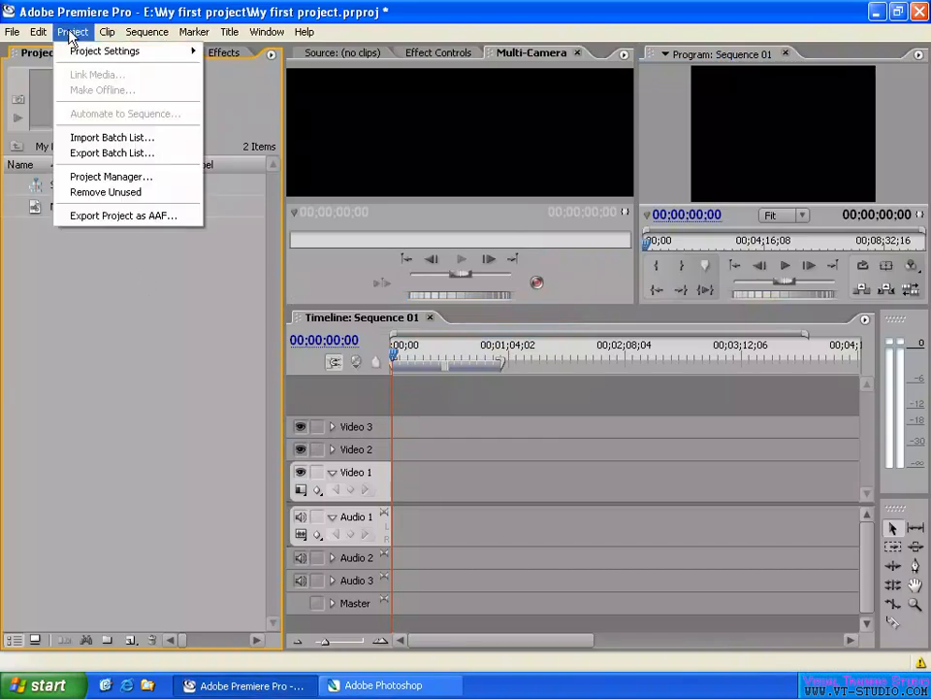
{"action": "mouse_move", "coordinate": [97, 52]}
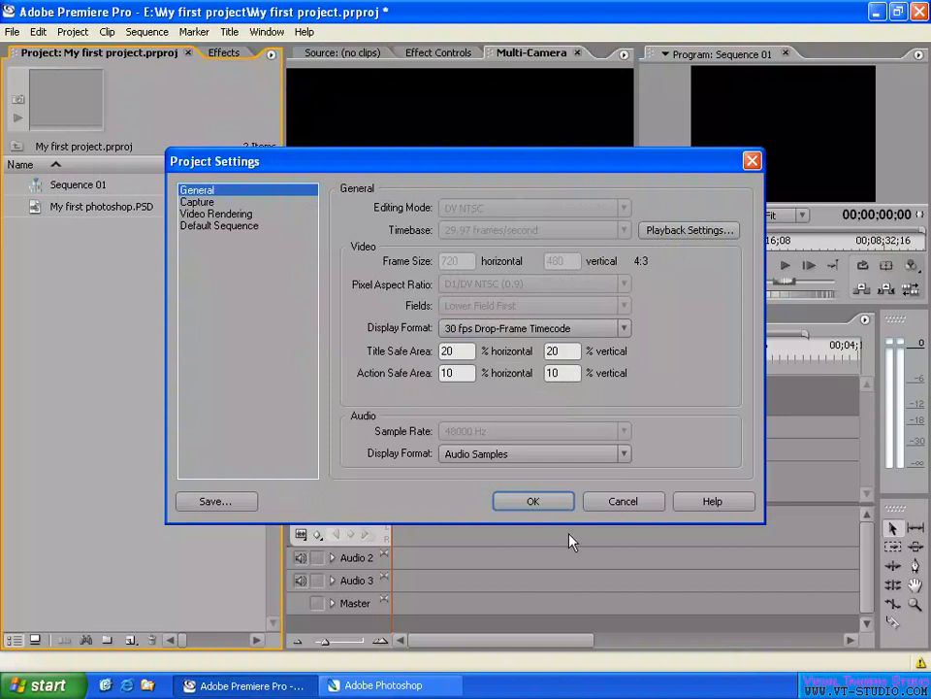
{"action": "left_click", "coordinate": [536, 503]}
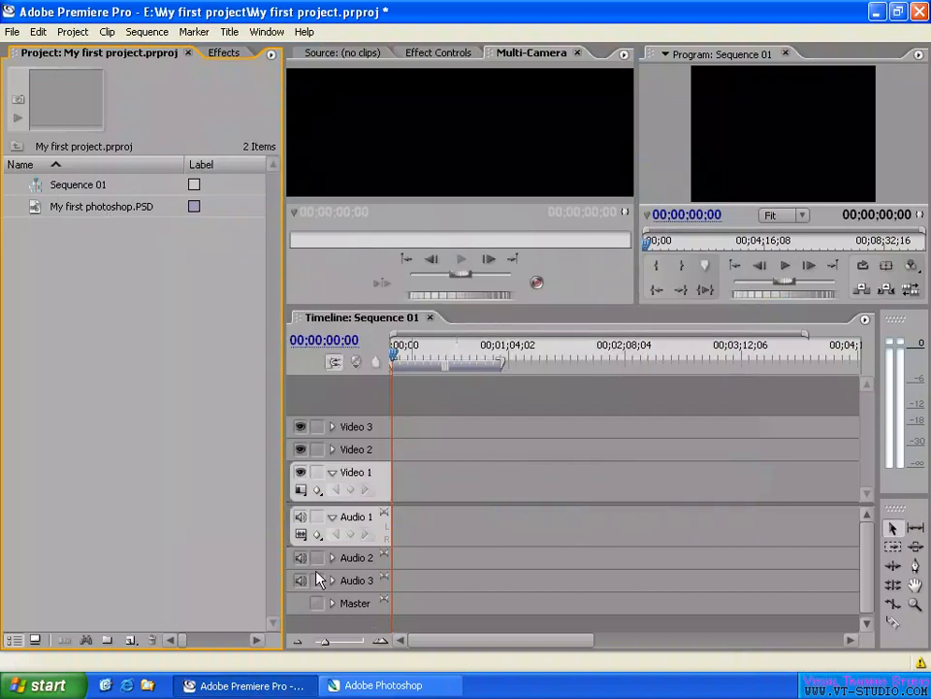
Step: Switch to Photoshop and accept the pixel aspect ratio notice so the new file opens
{"action": "left_click", "coordinate": [390, 687]}
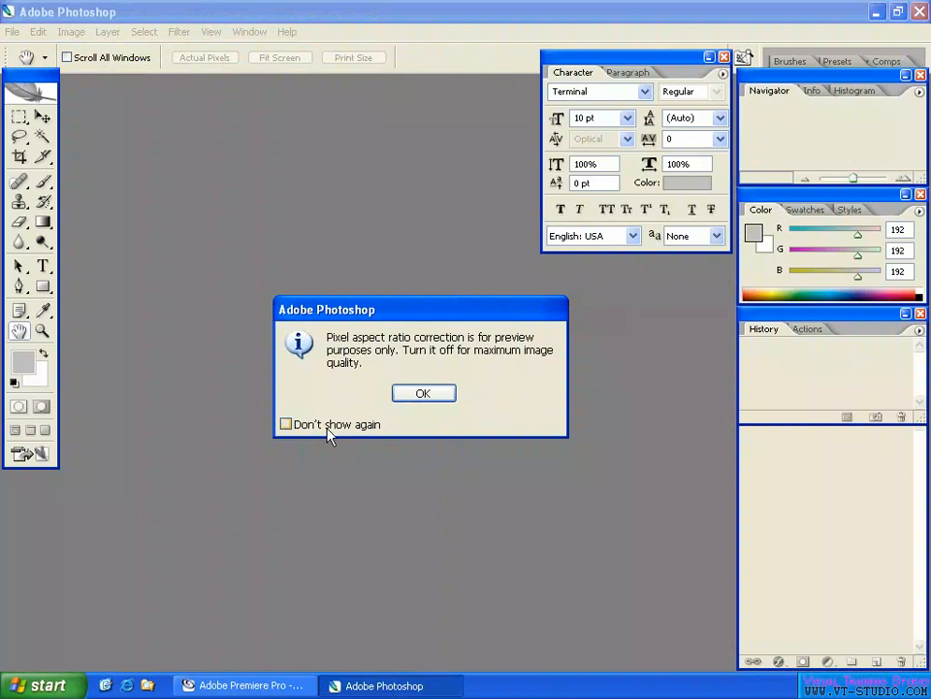
{"action": "left_click", "coordinate": [425, 399]}
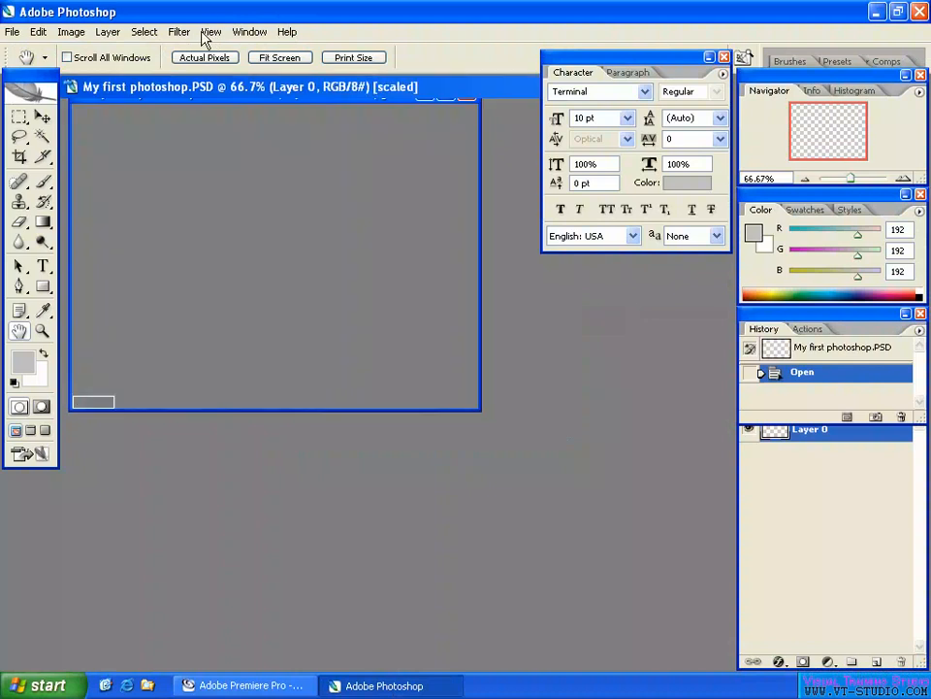
Step: Turn off Pixel Aspect Ratio Correction and view the whole image at actual pixels with all palettes hidden
{"action": "left_click", "coordinate": [206, 32]}
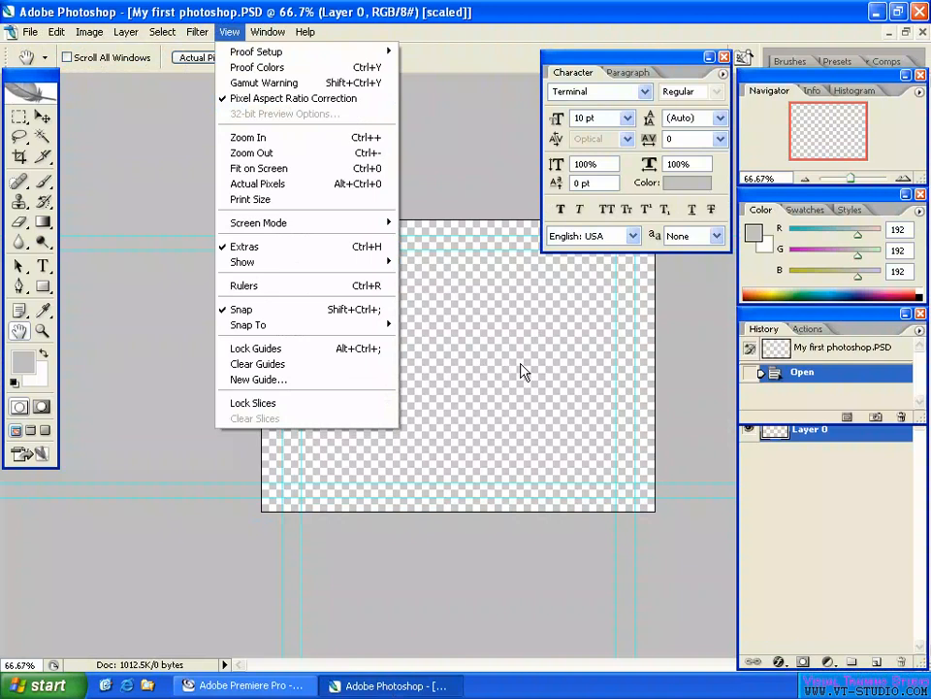
{"action": "left_click", "coordinate": [267, 100]}
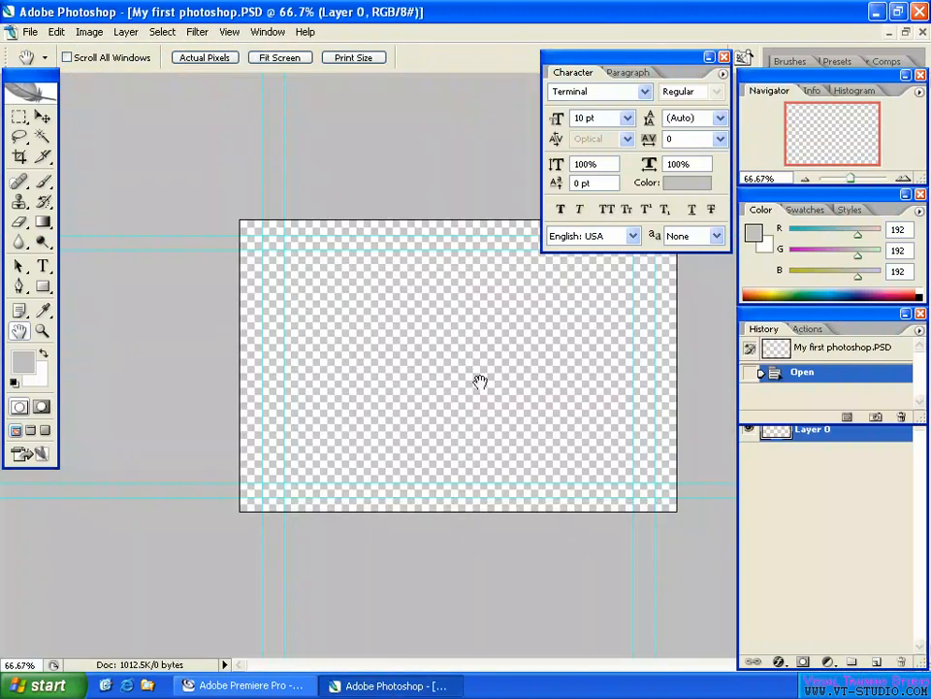
{"action": "right_click", "coordinate": [480, 386]}
{"action": "left_click", "coordinate": [518, 404]}
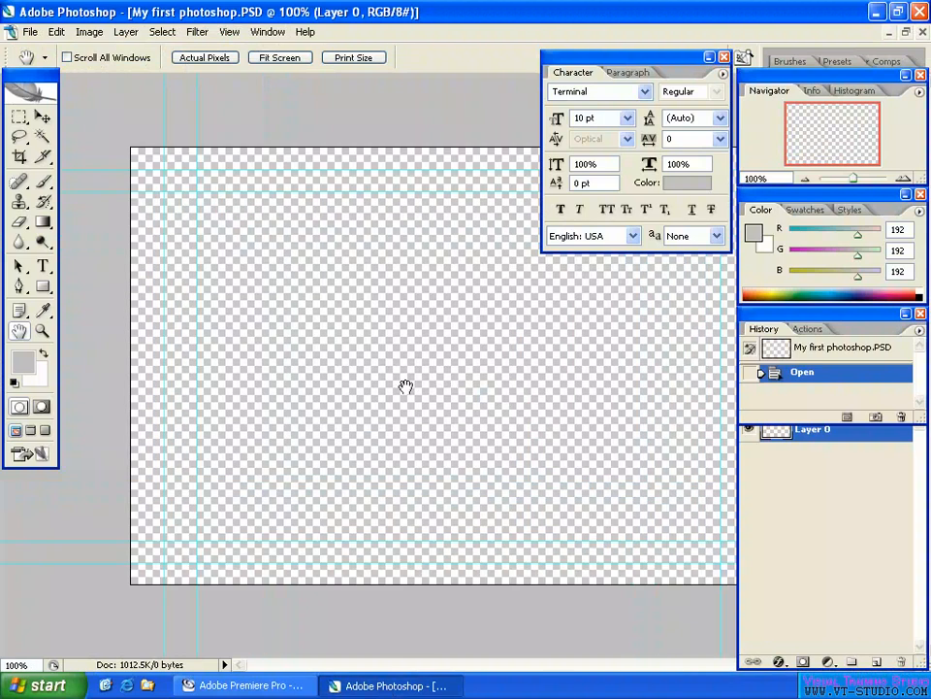
{"action": "key", "text": "Tab"}
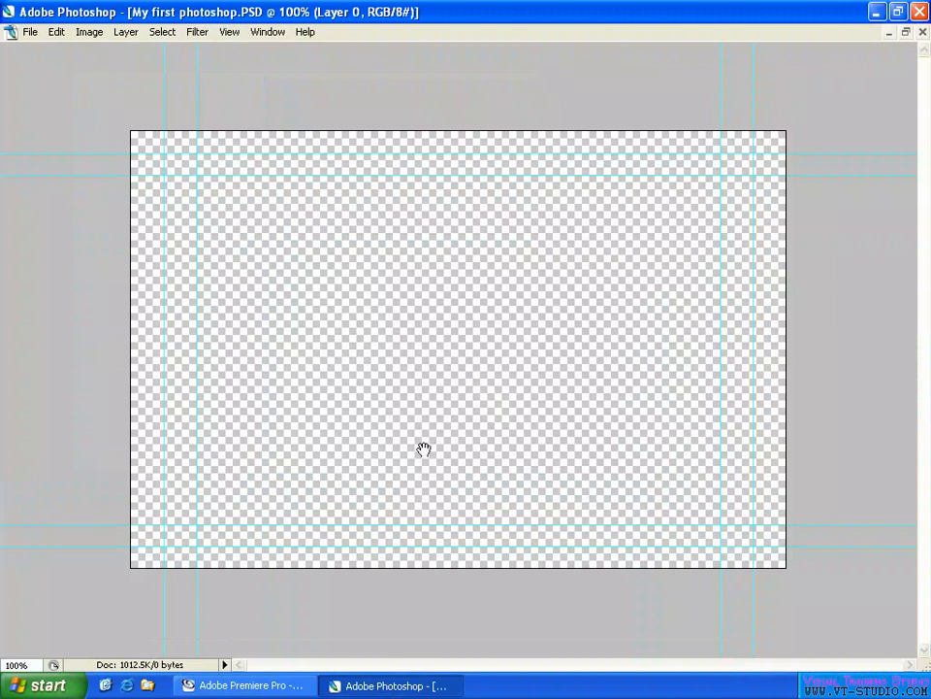
Step: Switch to Premiere Pro and show the Source monitor
{"action": "left_click", "coordinate": [269, 686]}
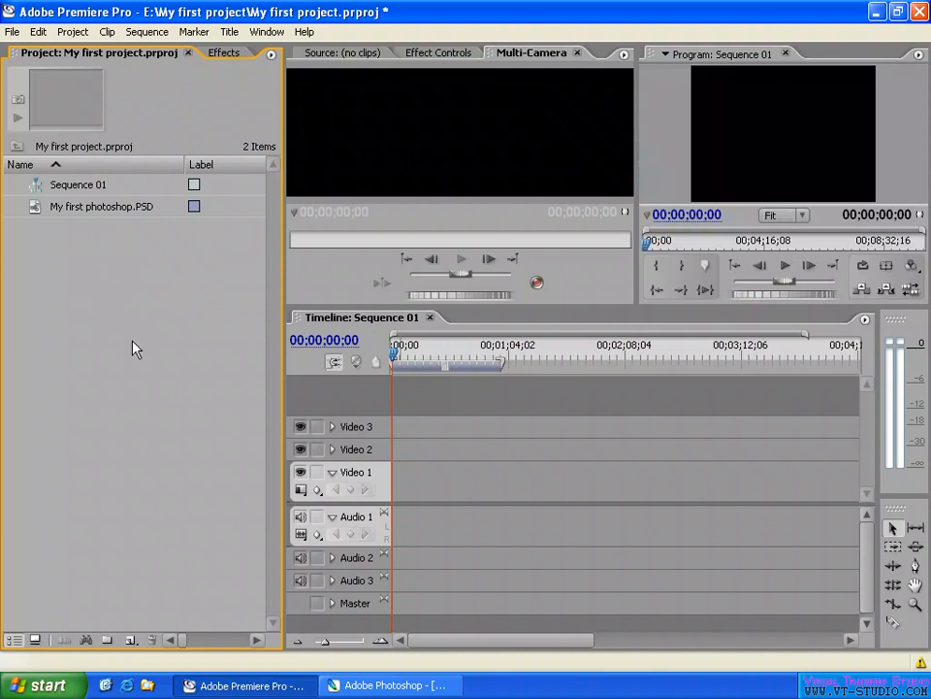
{"action": "left_click", "coordinate": [353, 53]}
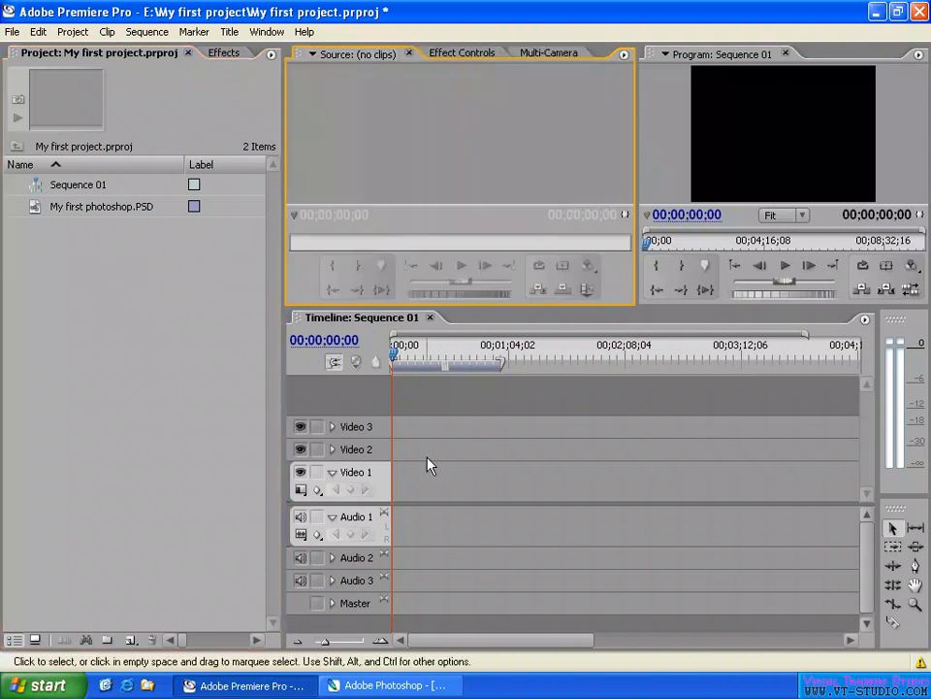
Step: Return to Photoshop, turn Pixel Aspect Ratio Correction on and show the palettes again
{"action": "left_click", "coordinate": [398, 686]}
{"action": "left_click", "coordinate": [225, 32]}
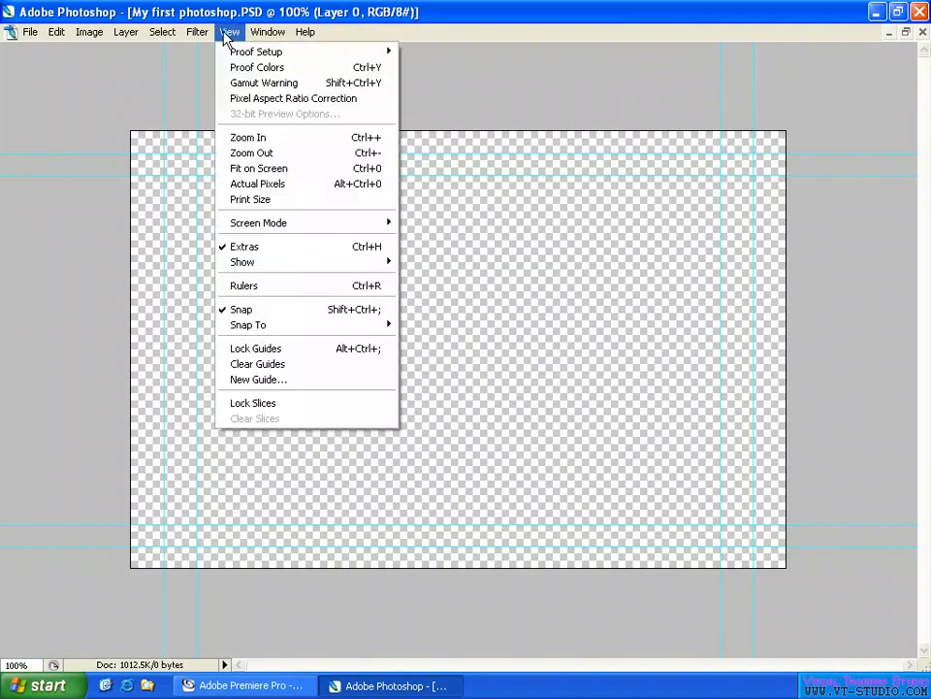
{"action": "left_click", "coordinate": [313, 98]}
{"action": "key", "text": "Tab"}
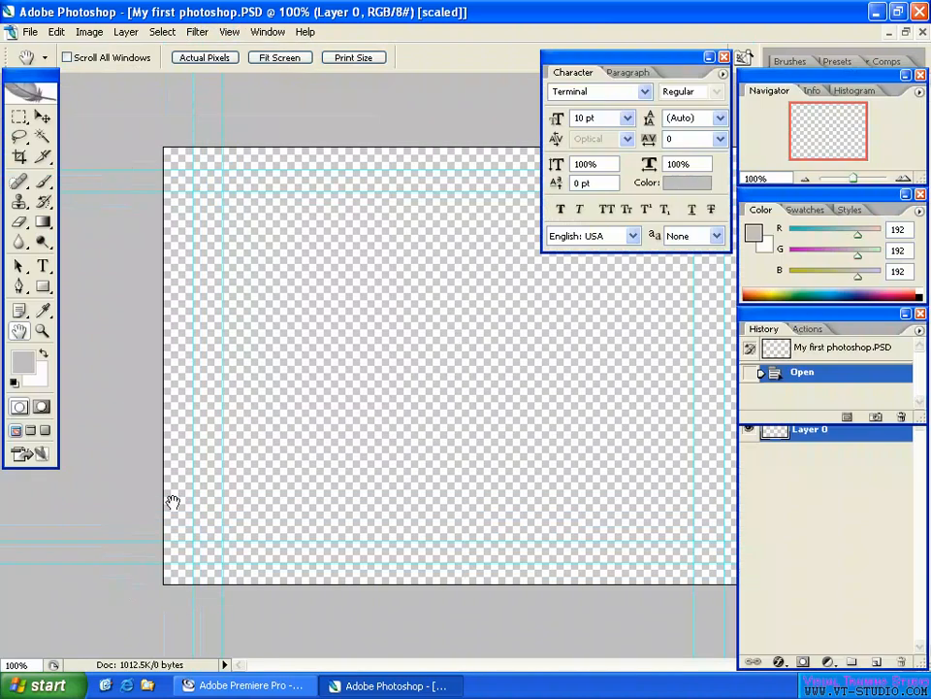
Step: Check the document's size information and which pixel aspect ratio is assigned to the image
{"action": "left_click", "coordinate": [136, 665], "text": "alt"}
{"action": "left_click", "coordinate": [265, 35]}
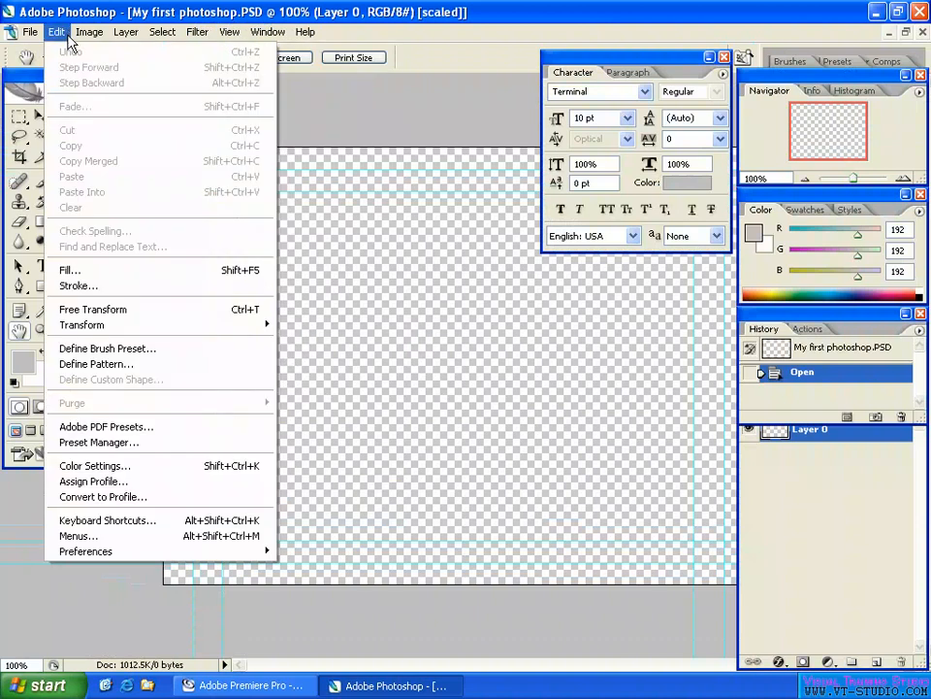
{"action": "mouse_move", "coordinate": [77, 35]}
{"action": "mouse_move", "coordinate": [194, 184]}
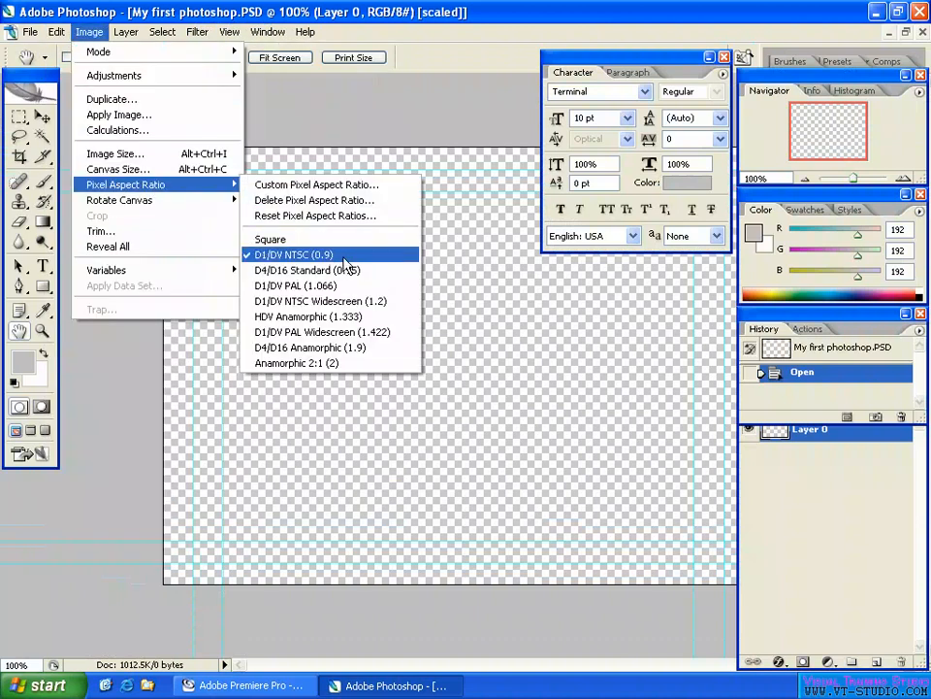
{"action": "left_click", "coordinate": [508, 314]}
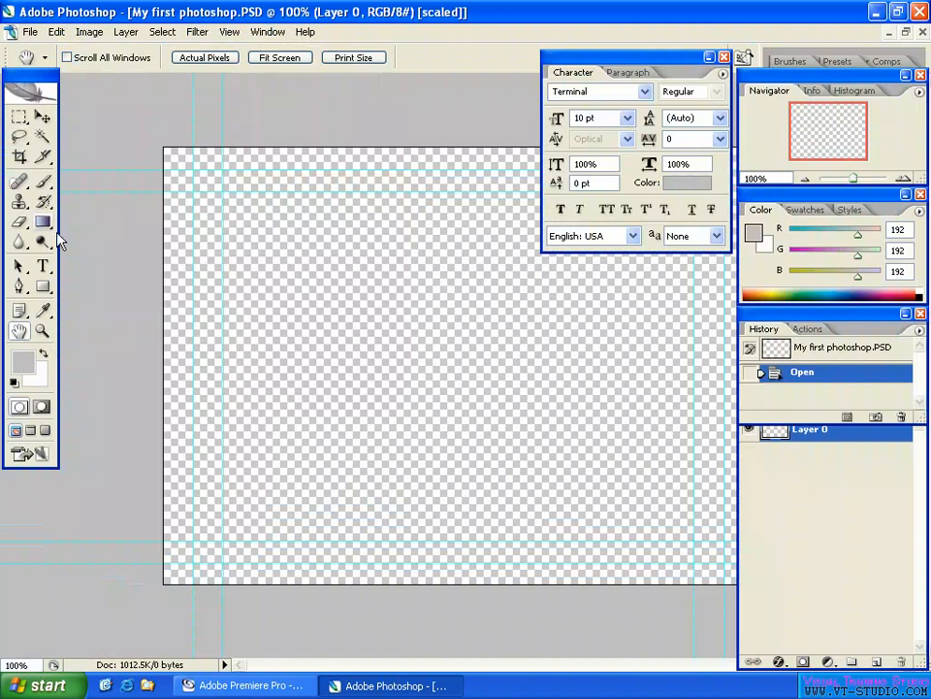
Step: Paint a freehand zigzag stroke in grey down the image on Layer 0 with a soft 17 px brush
{"action": "left_click", "coordinate": [42, 183]}
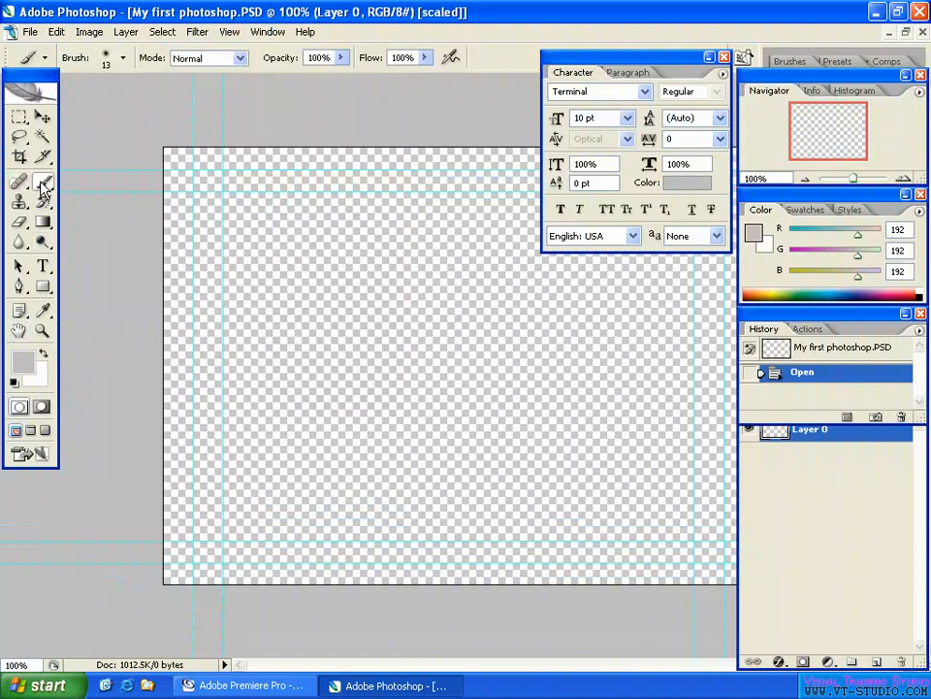
{"action": "left_click", "coordinate": [41, 184]}
{"action": "left_click", "coordinate": [96, 186]}
{"action": "left_click", "coordinate": [123, 57]}
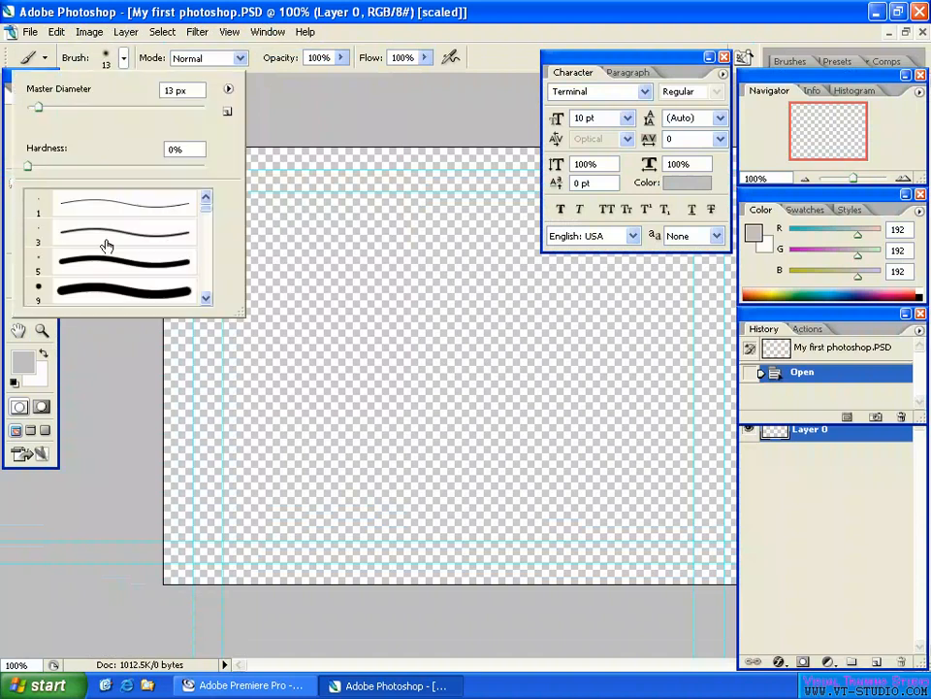
{"action": "scroll", "coordinate": [121, 293], "scroll_direction": "down", "scroll_amount": 3}
{"action": "left_click", "coordinate": [103, 293]}
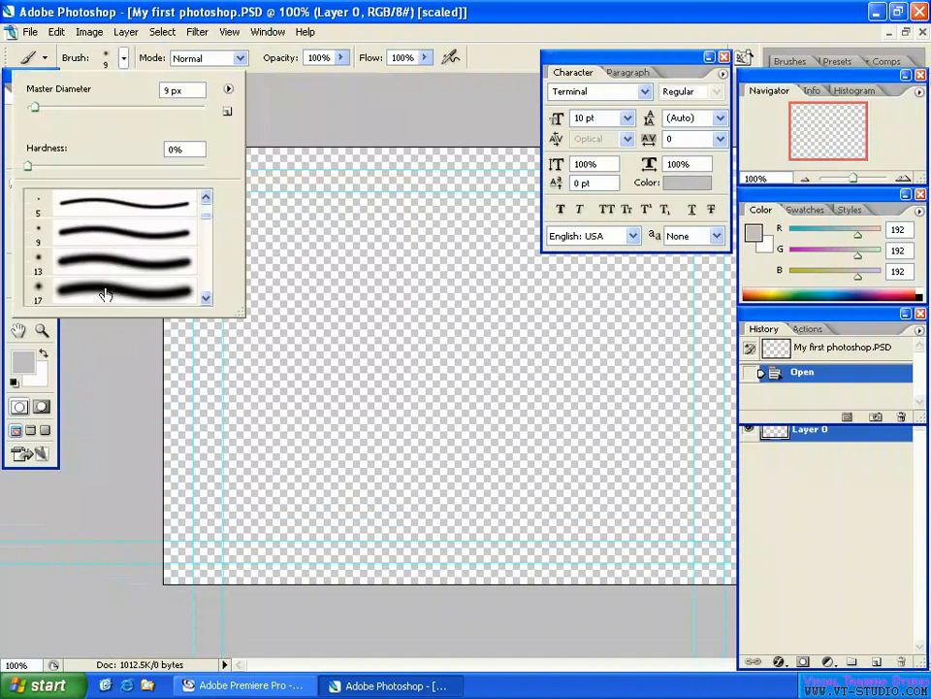
{"action": "left_click", "coordinate": [104, 291]}
{"action": "left_click", "coordinate": [304, 222]}
{"action": "mouse_move", "coordinate": [388, 257]}
{"action": "left_mouse_down"}
{"action": "mouse_move", "coordinate": [423, 309]}
{"action": "mouse_move", "coordinate": [408, 464]}
{"action": "mouse_move", "coordinate": [509, 481]}
{"action": "left_mouse_up"}
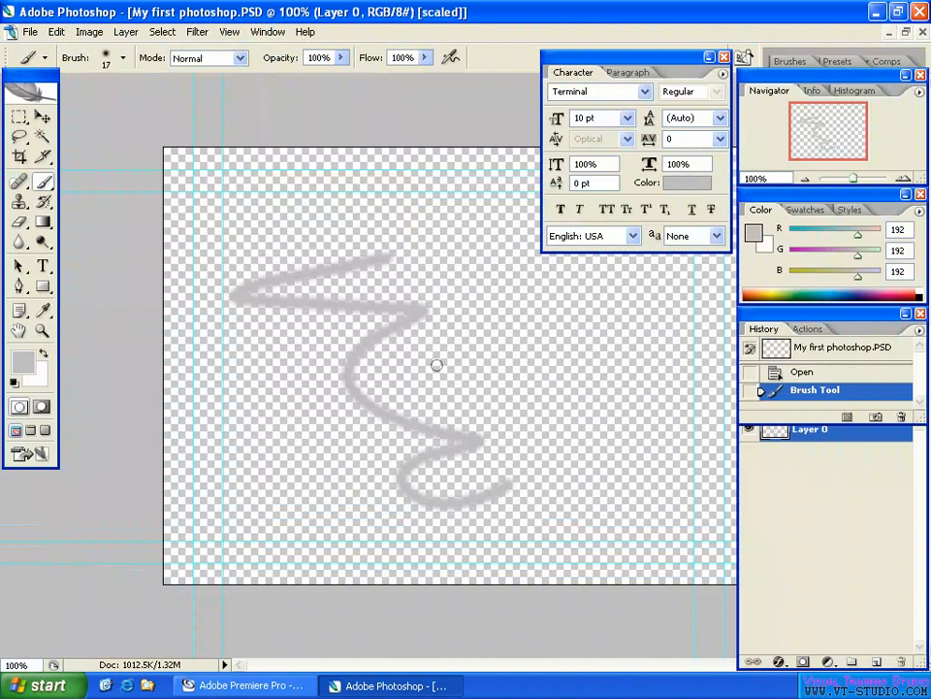
Step: Set the foreground colour to magenta (R 255, G 0, B 252) and paint a second freehand squiggle across the image
{"action": "left_click_drag", "start_coordinate": [818, 252], "coordinate": [749, 259]}
{"action": "left_click_drag", "start_coordinate": [878, 235], "coordinate": [896, 230]}
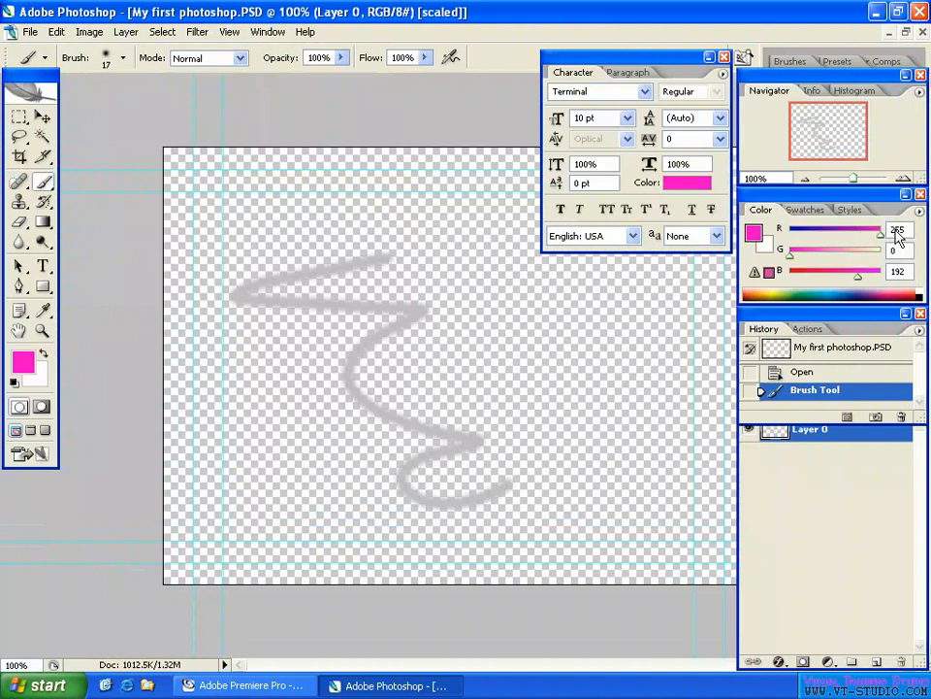
{"action": "left_click_drag", "start_coordinate": [858, 277], "coordinate": [879, 277]}
{"action": "mouse_move", "coordinate": [602, 282]}
{"action": "left_mouse_down"}
{"action": "mouse_move", "coordinate": [333, 378]}
{"action": "mouse_move", "coordinate": [478, 392]}
{"action": "mouse_move", "coordinate": [572, 422]}
{"action": "left_mouse_up"}
Step: Start a text layer reading "We" in the upper-left part of the image and set its size to 30 pt
{"action": "left_click", "coordinate": [43, 266]}
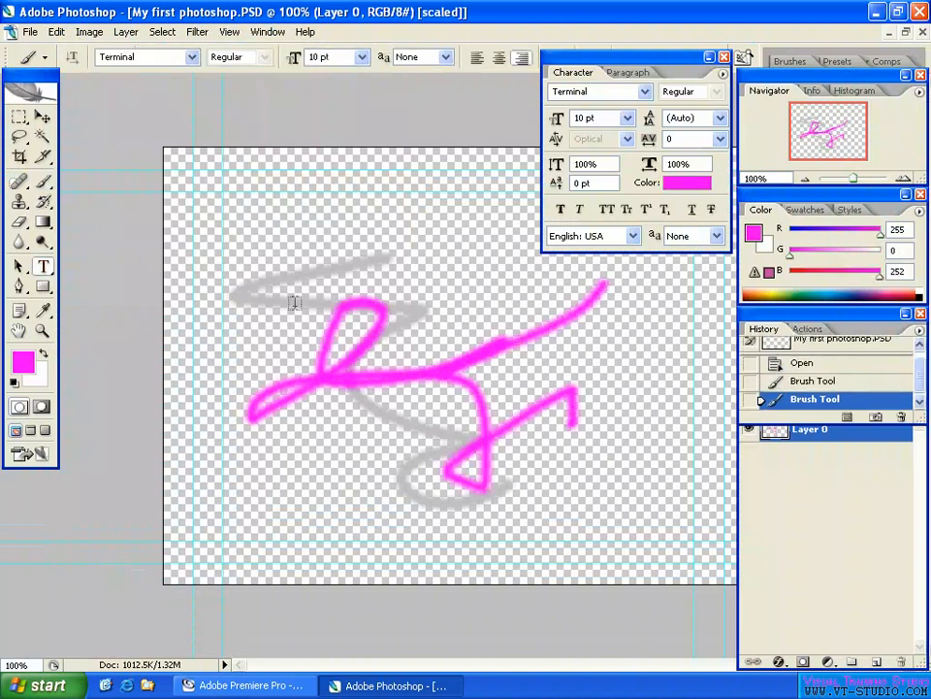
{"action": "left_click", "coordinate": [308, 279]}
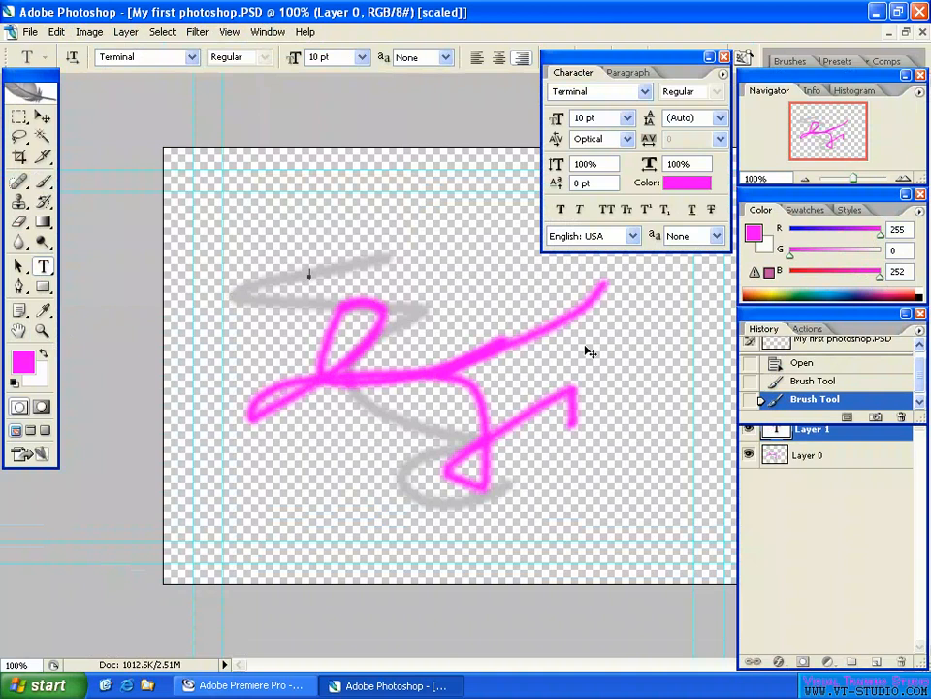
{"action": "type", "text": "Me"}
{"action": "key", "text": "ctrl+a"}
{"action": "left_click", "coordinate": [362, 57]}
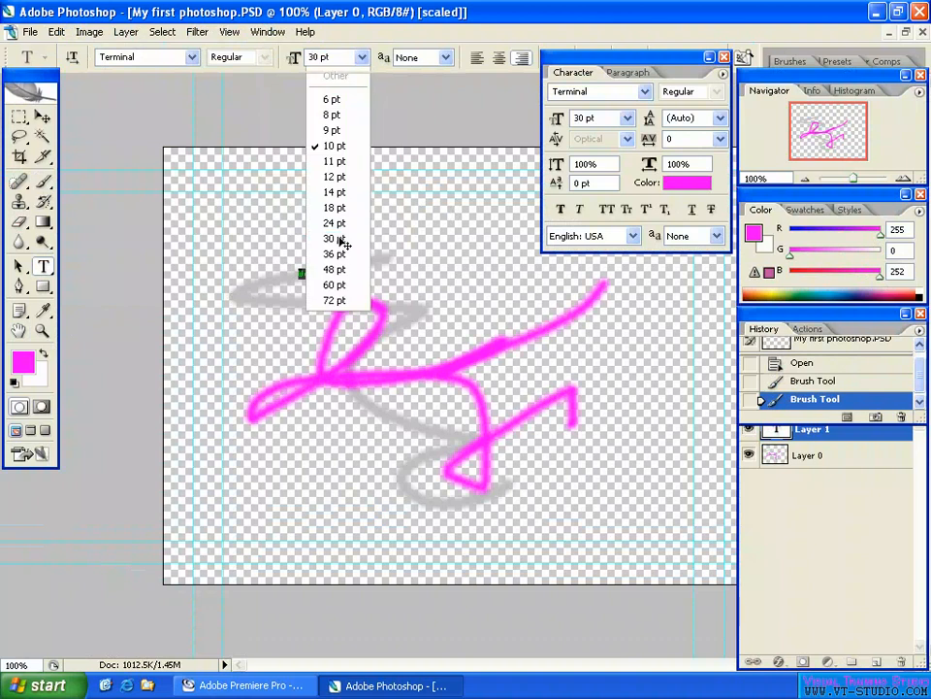
{"action": "left_click", "coordinate": [334, 239]}
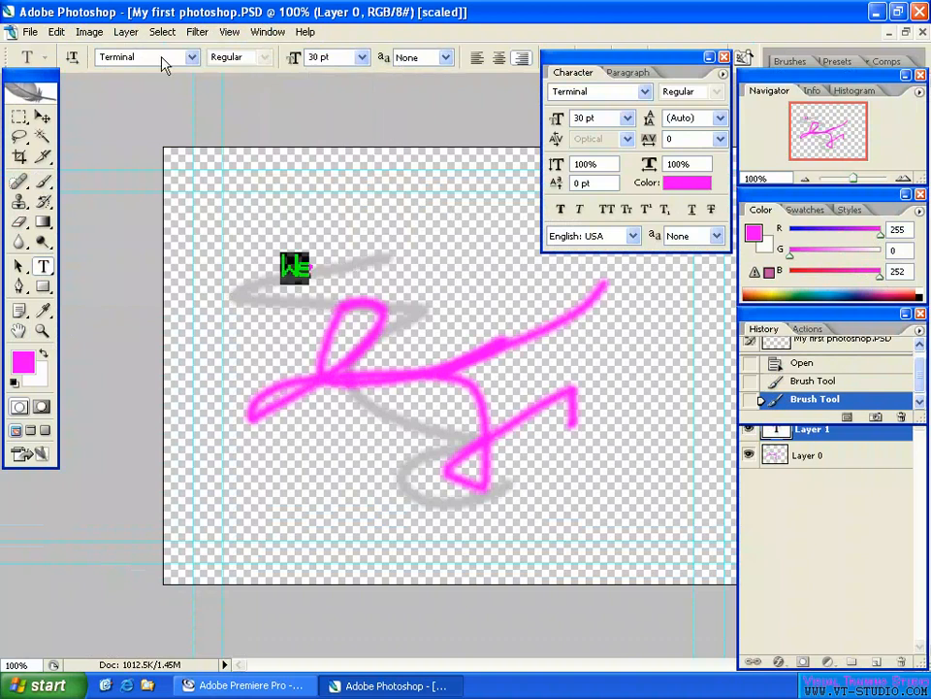
Step: Format the selected text in Arial Black at 36 pt with Smooth anti-aliasing
{"action": "left_click", "coordinate": [192, 57]}
{"action": "scroll", "coordinate": [199, 267], "scroll_direction": "down", "scroll_amount": 4}
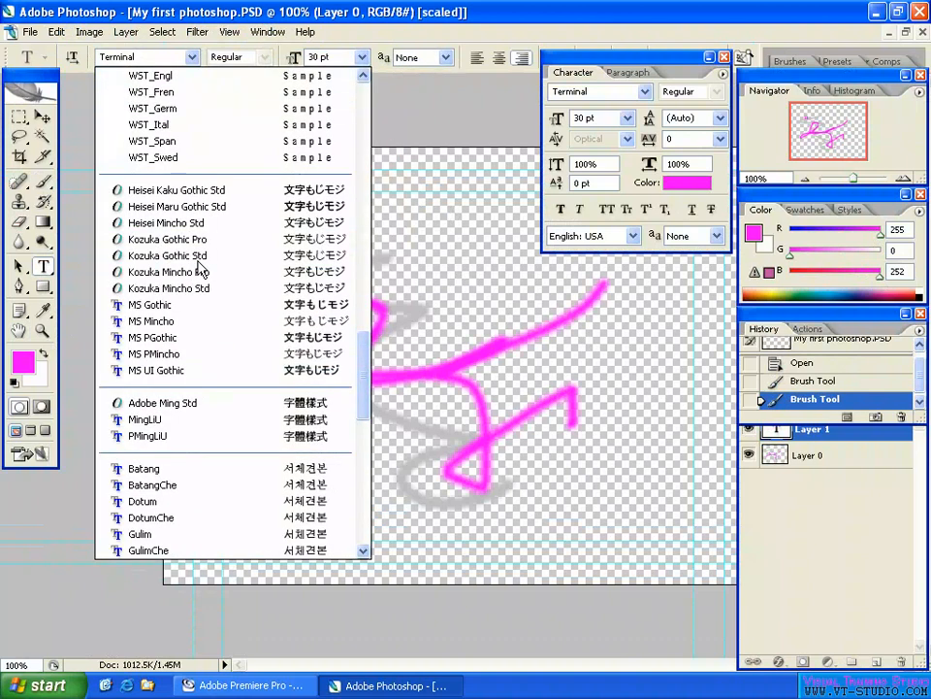
{"action": "scroll", "coordinate": [199, 266], "scroll_direction": "up", "scroll_amount": 10}
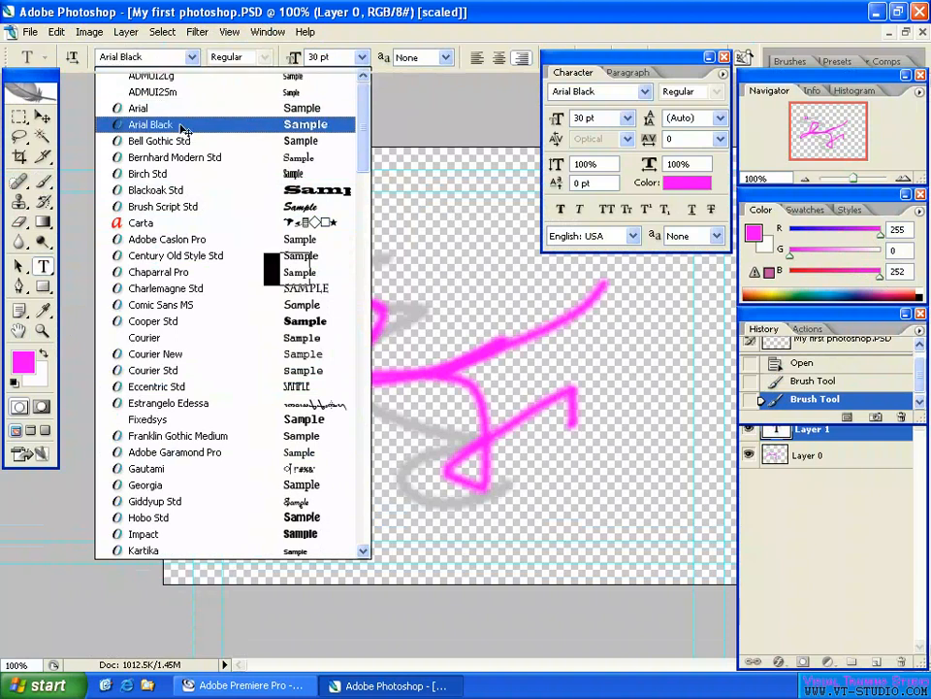
{"action": "left_click", "coordinate": [184, 125]}
{"action": "left_click", "coordinate": [443, 58]}
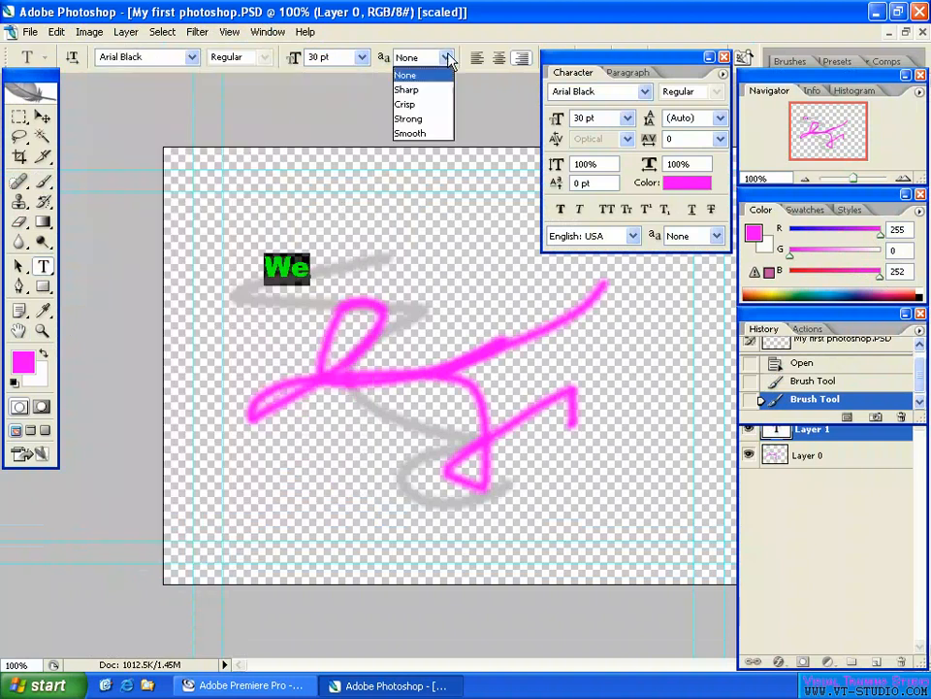
{"action": "left_click", "coordinate": [432, 136]}
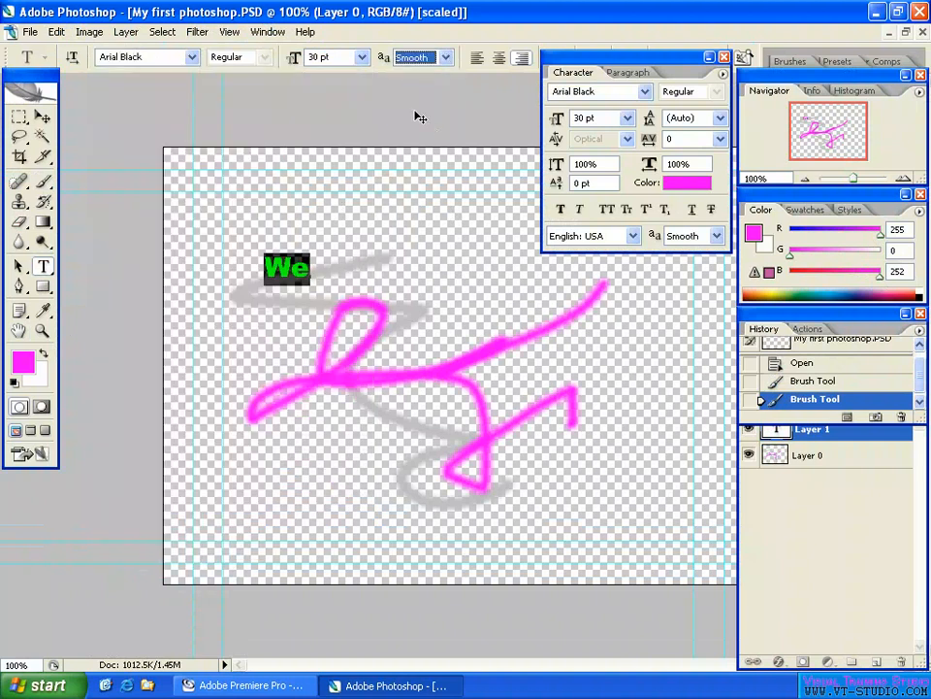
{"action": "left_click", "coordinate": [363, 58]}
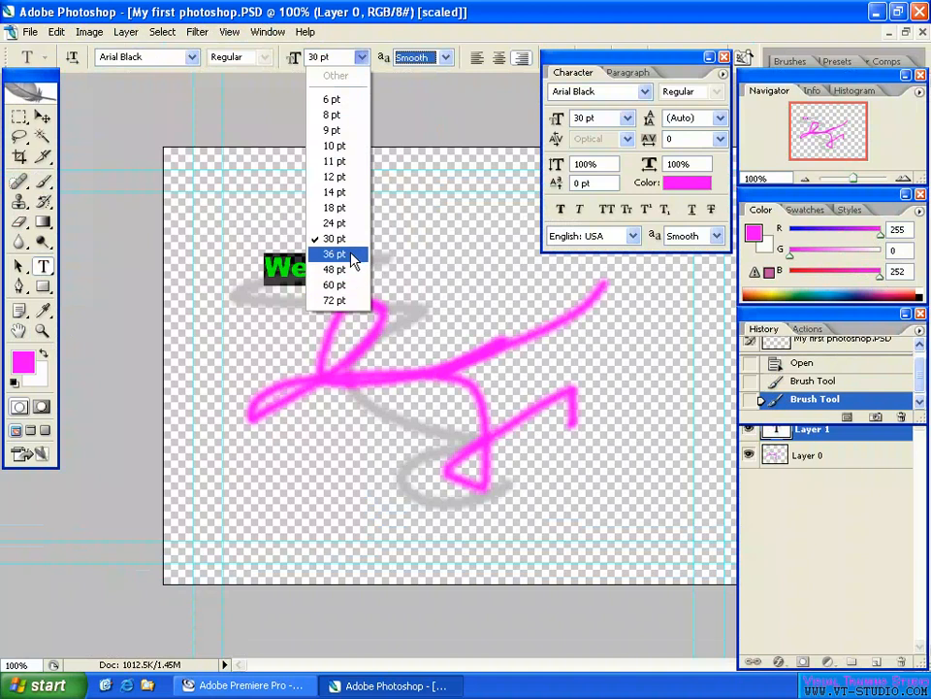
{"action": "left_click", "coordinate": [356, 258]}
{"action": "left_click", "coordinate": [308, 262]}
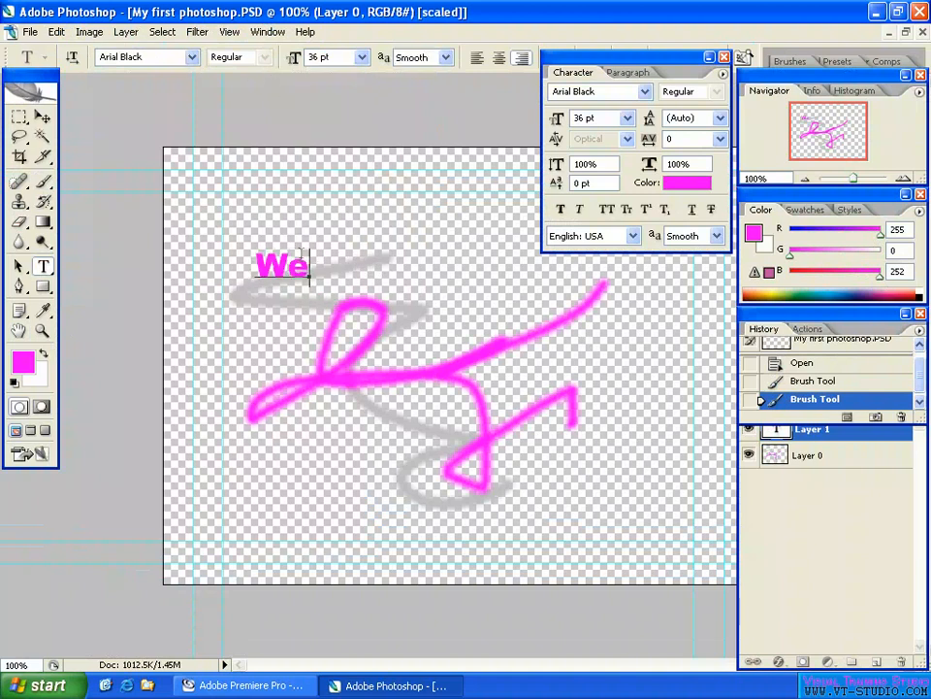
{"action": "type", "text": "lco"}
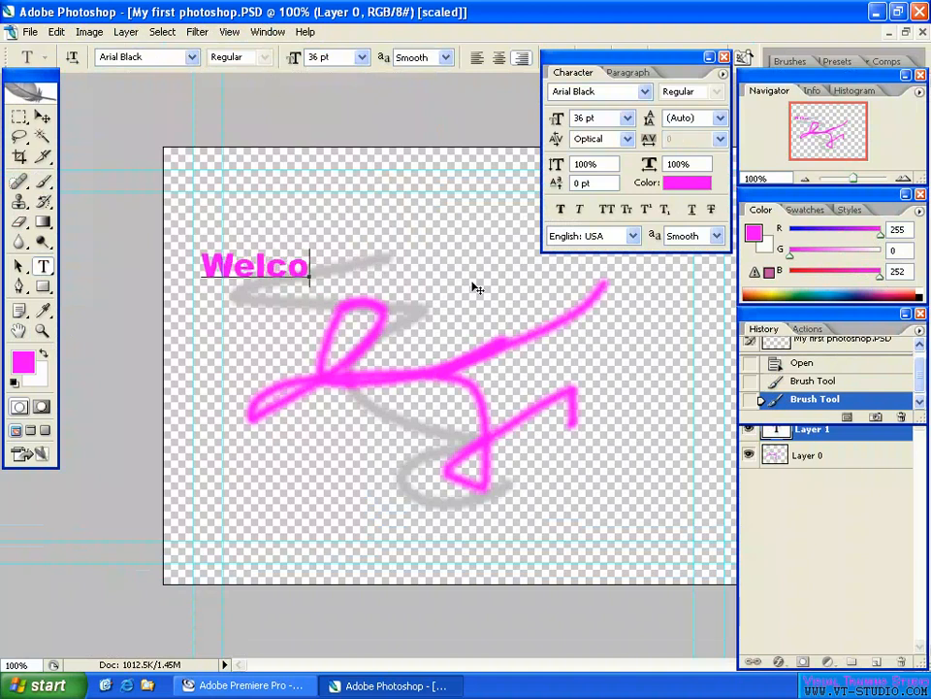
{"action": "type", "text": "em to my "}
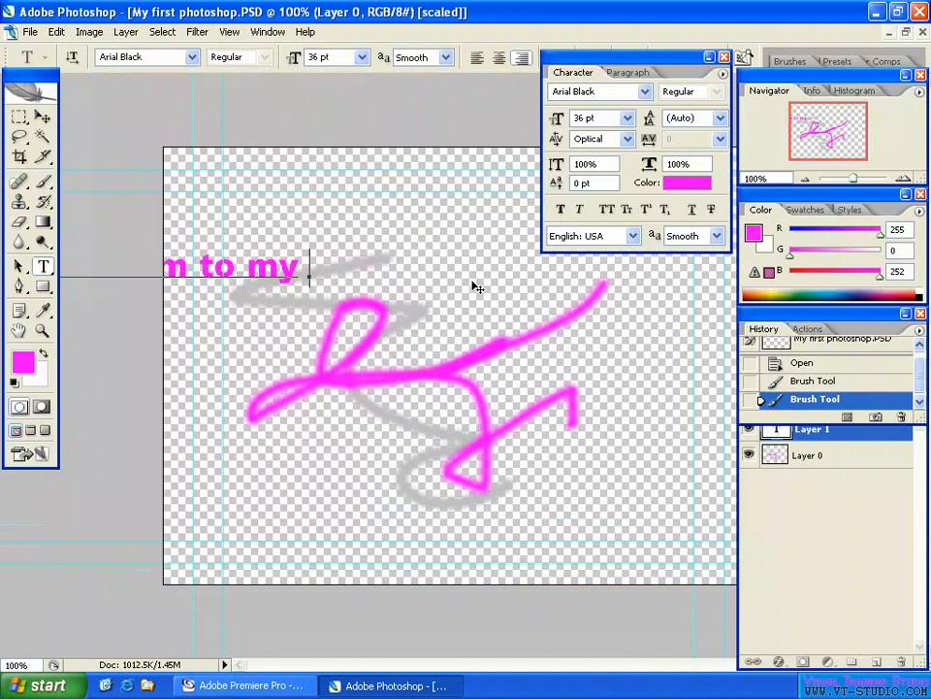
{"action": "type", "text": "Visua"}
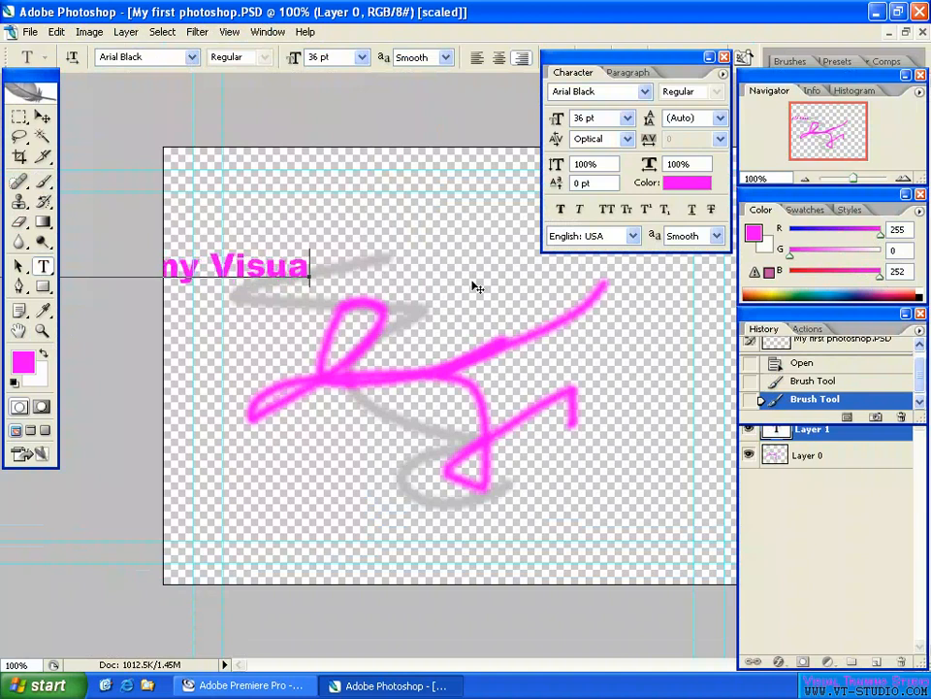
{"action": "type", "text": "l T"}
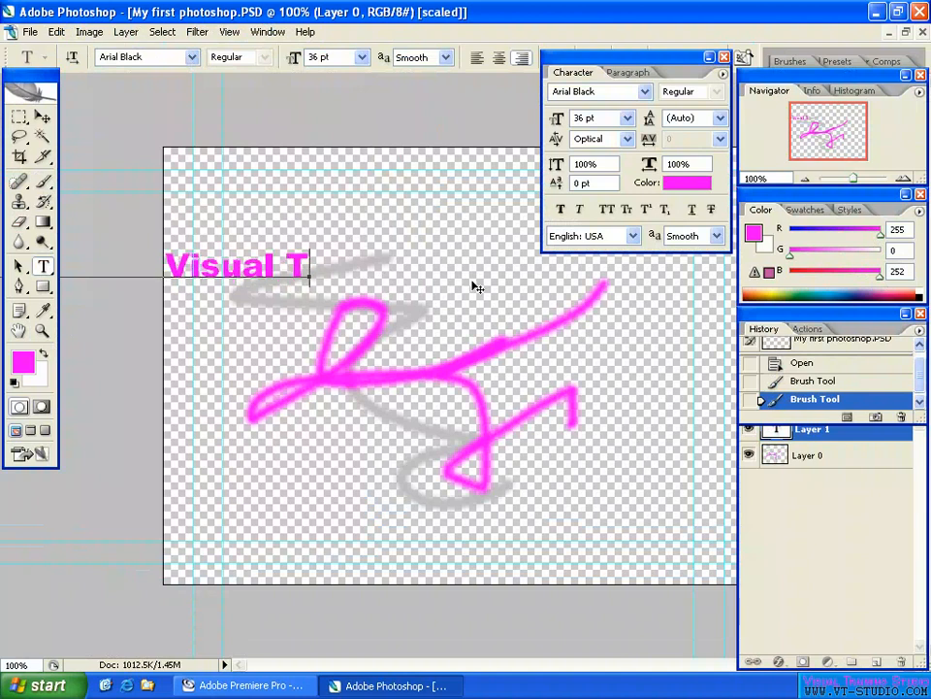
{"action": "type", "text": "raining Stuid"}
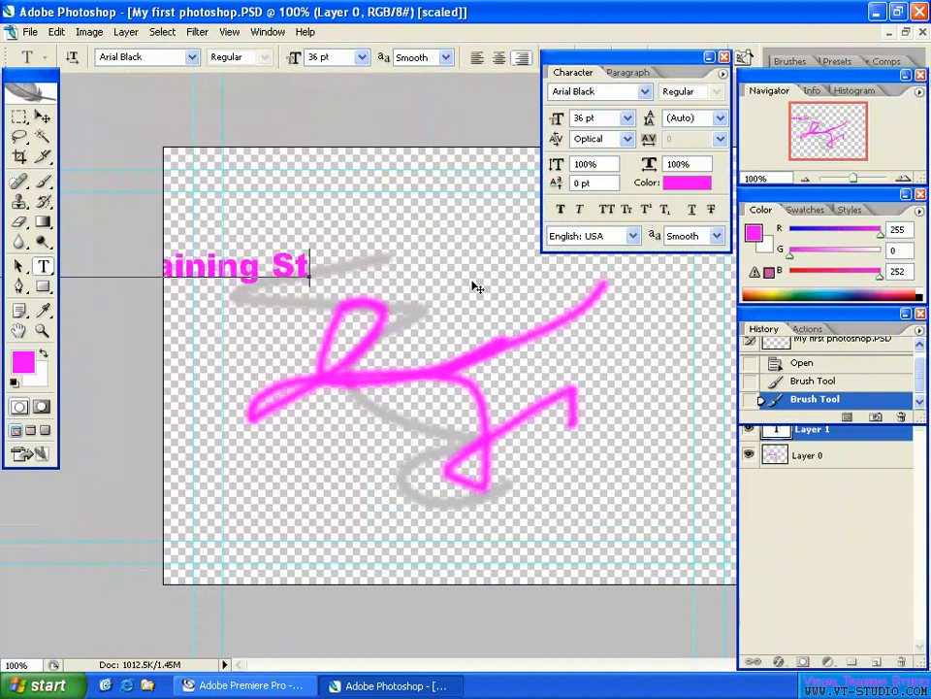
{"action": "key", "text": "BackSpace"}
{"action": "key", "text": "BackSpace"}
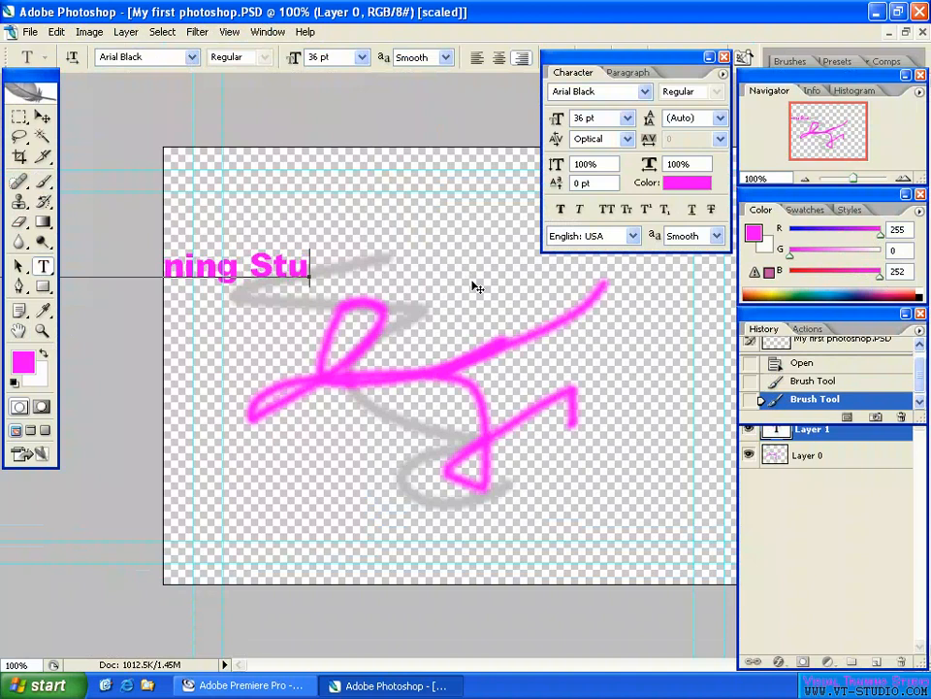
{"action": "type", "text": "dio"}
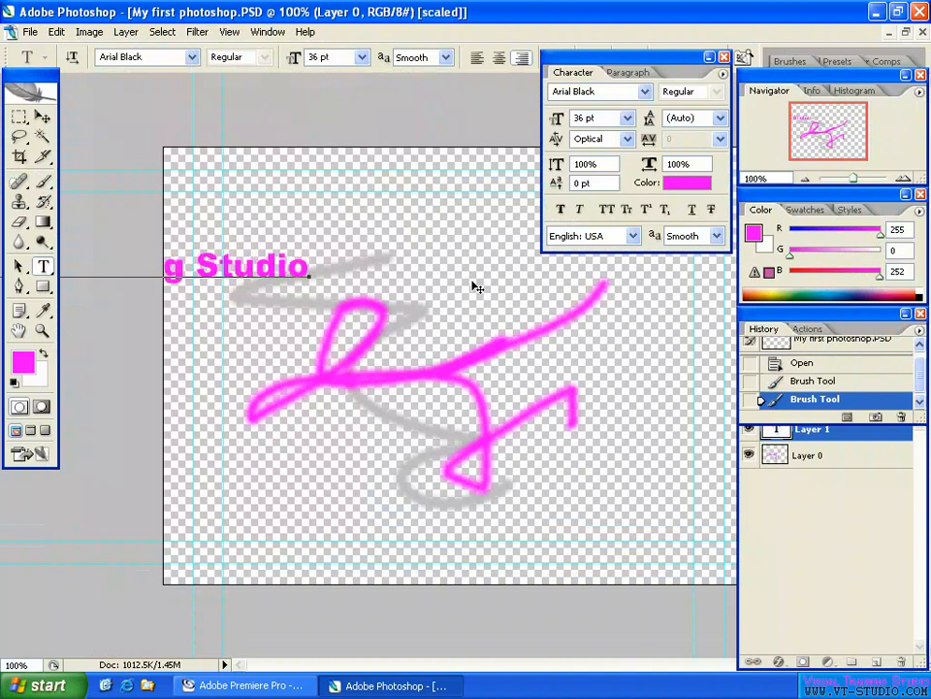
{"action": "key", "text": "Return"}
{"action": "type", "text": "www."}
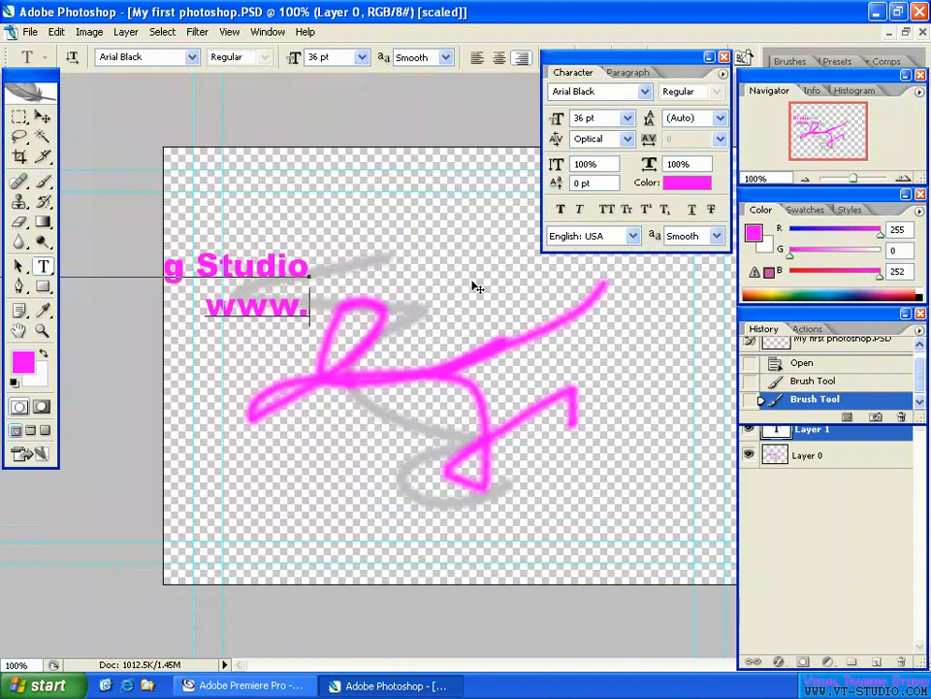
{"action": "type", "text": "vt-"}
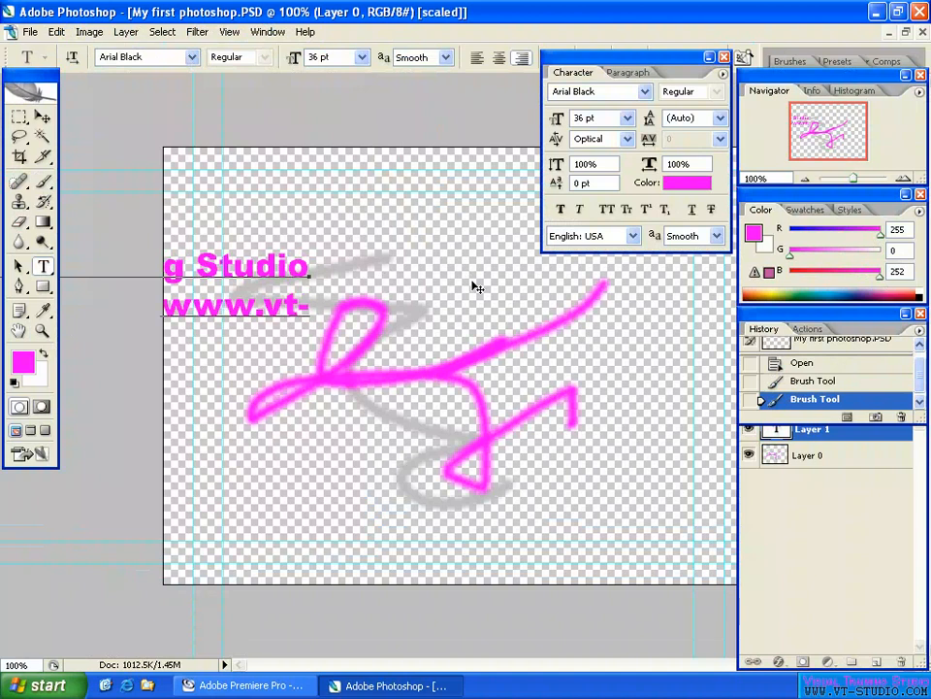
{"action": "type", "text": "studio.com"}
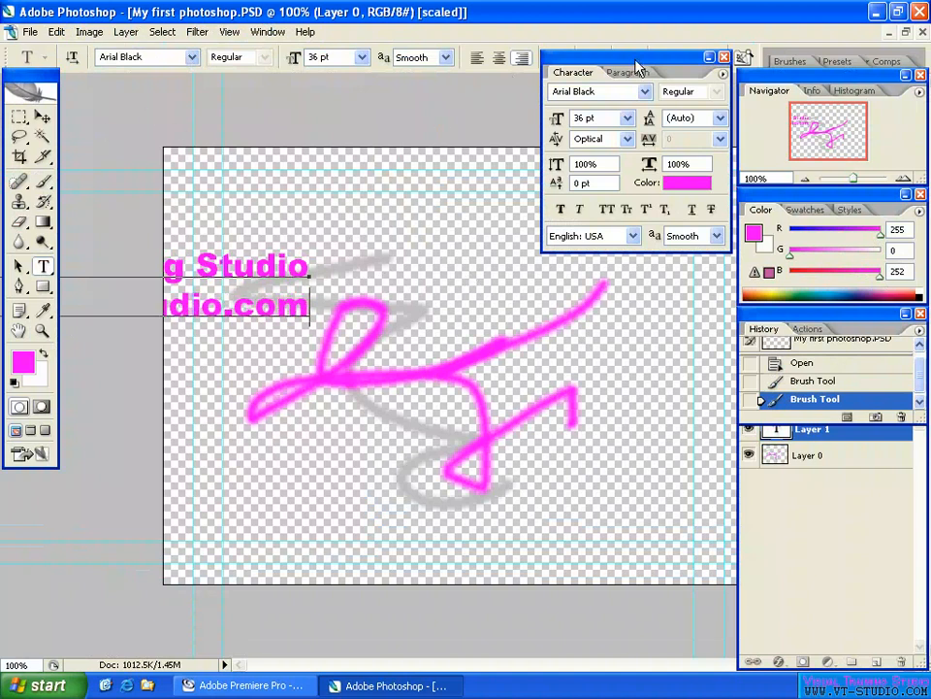
Step: Commit the text with the Character palette lowered, and move the text block right and down over the brush strokes
{"action": "left_click_drag", "start_coordinate": [635, 66], "coordinate": [638, 145]}
{"action": "left_click", "coordinate": [715, 58]}
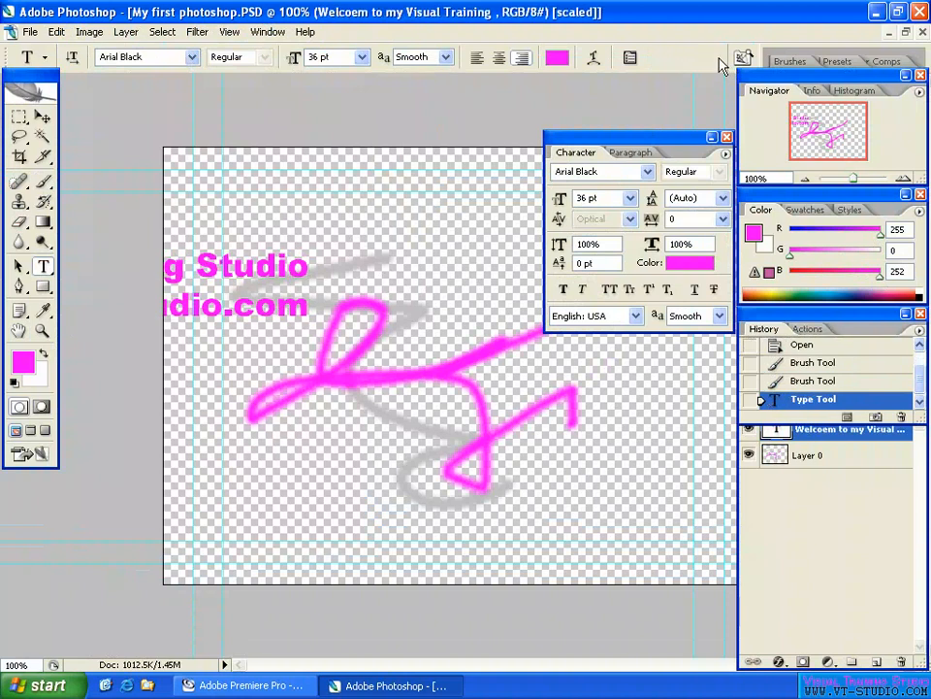
{"action": "left_click", "coordinate": [42, 117]}
{"action": "left_click_drag", "start_coordinate": [256, 290], "coordinate": [643, 402]}
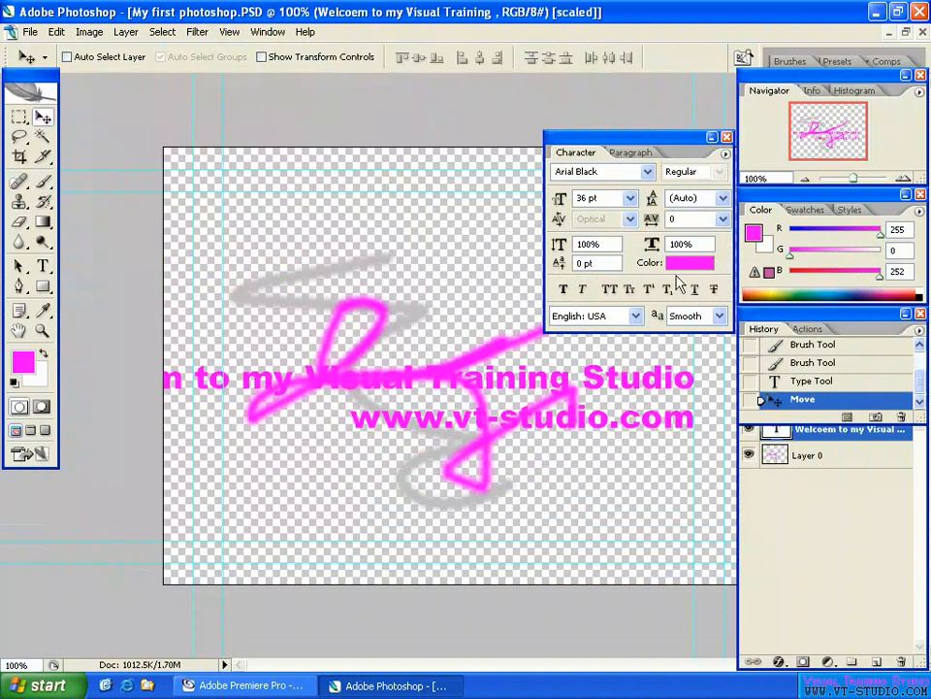
Step: Reduce the text size to 24 pt and shift the text slightly so both lines fit inside the guides
{"action": "left_click", "coordinate": [629, 200]}
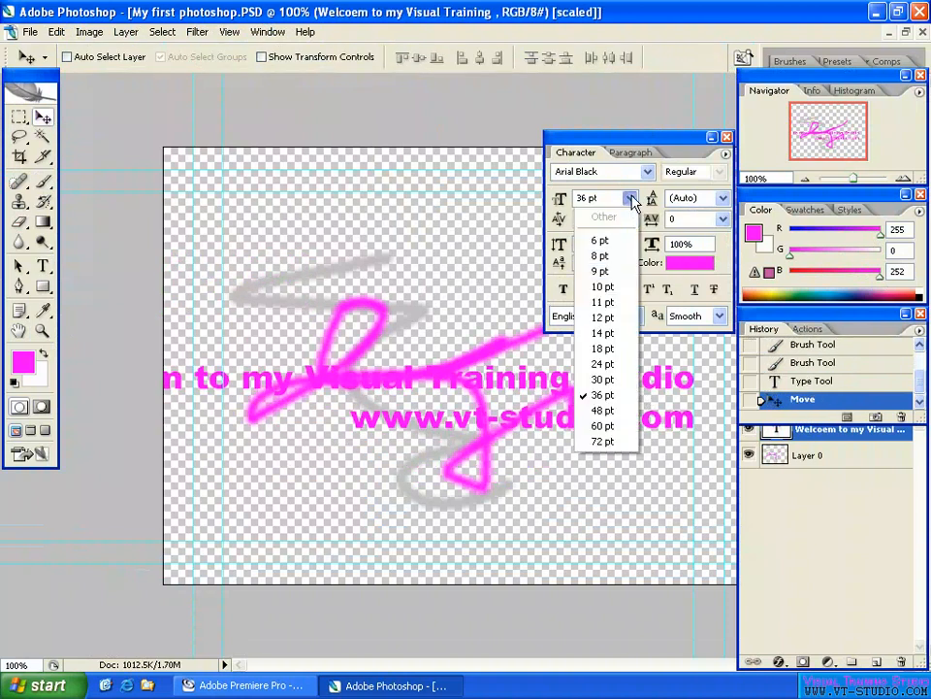
{"action": "left_click", "coordinate": [603, 363]}
{"action": "left_click_drag", "start_coordinate": [582, 373], "coordinate": [594, 393]}
Step: Change the text colour to bright green (#12ff00)
{"action": "left_click", "coordinate": [696, 264]}
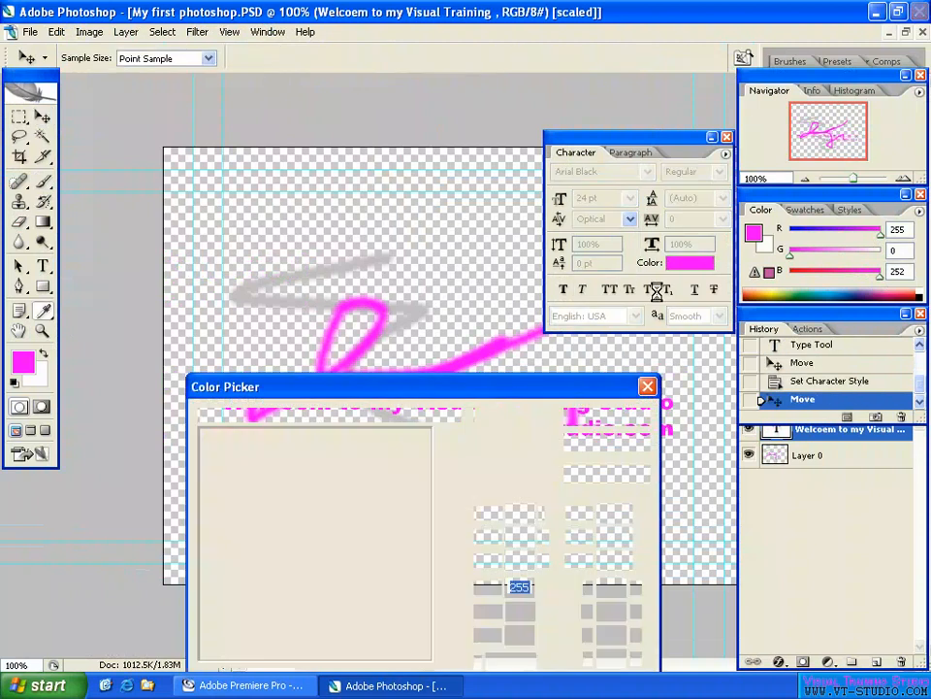
{"action": "left_click", "coordinate": [452, 585]}
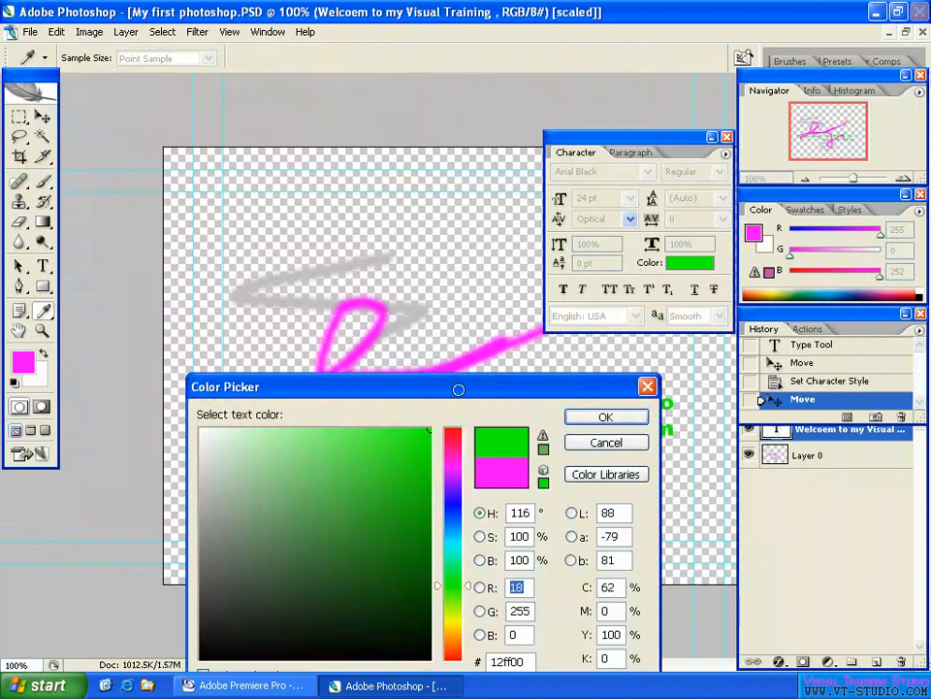
{"action": "left_click", "coordinate": [602, 418]}
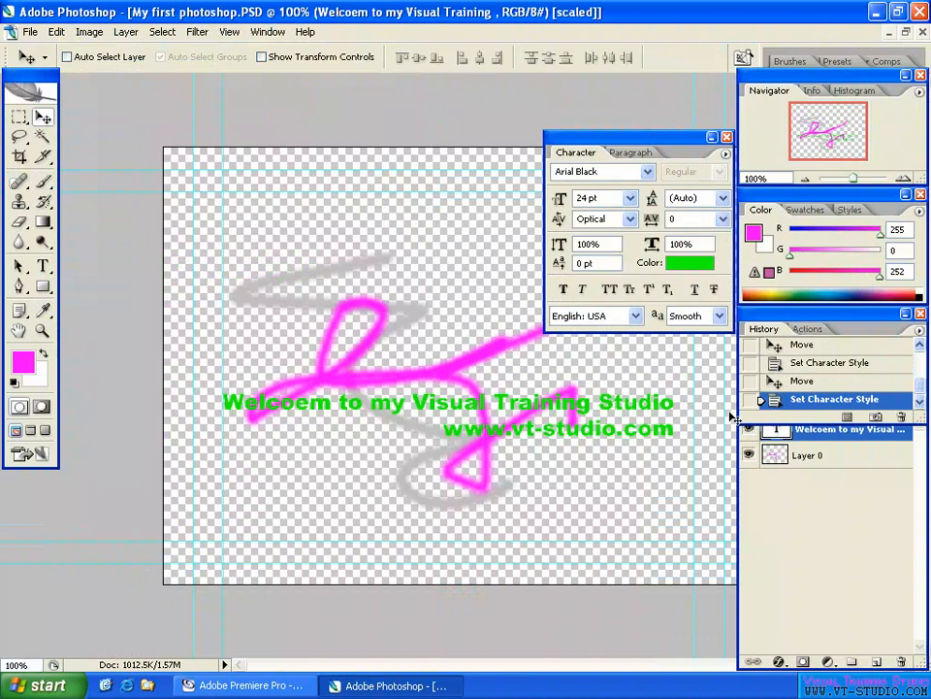
Step: Apply a Drop Shadow effect with its default settings to the text layer
{"action": "left_click", "coordinate": [767, 491]}
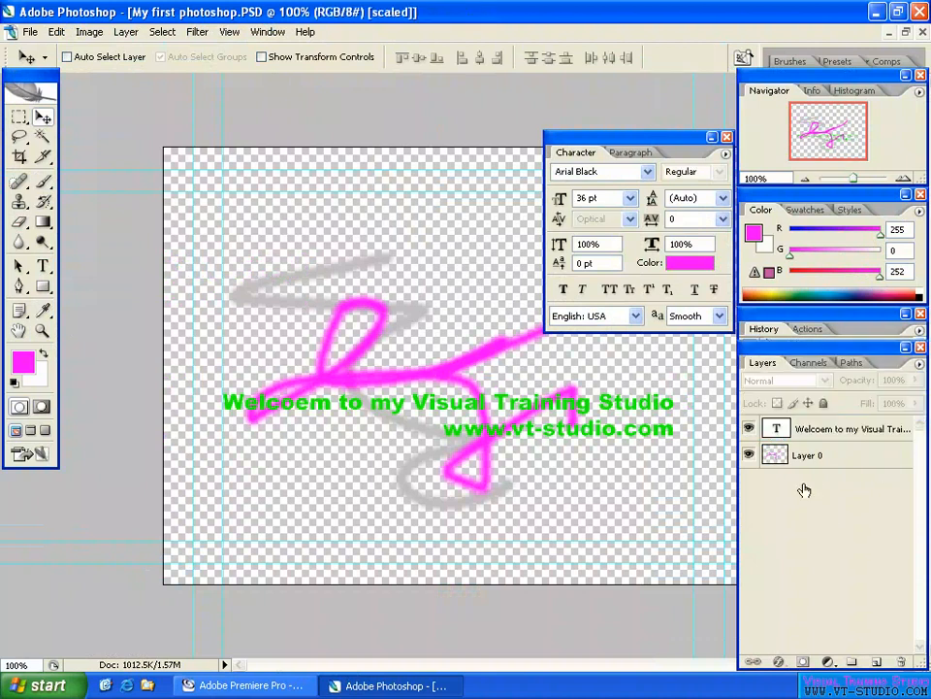
{"action": "left_click", "coordinate": [781, 431]}
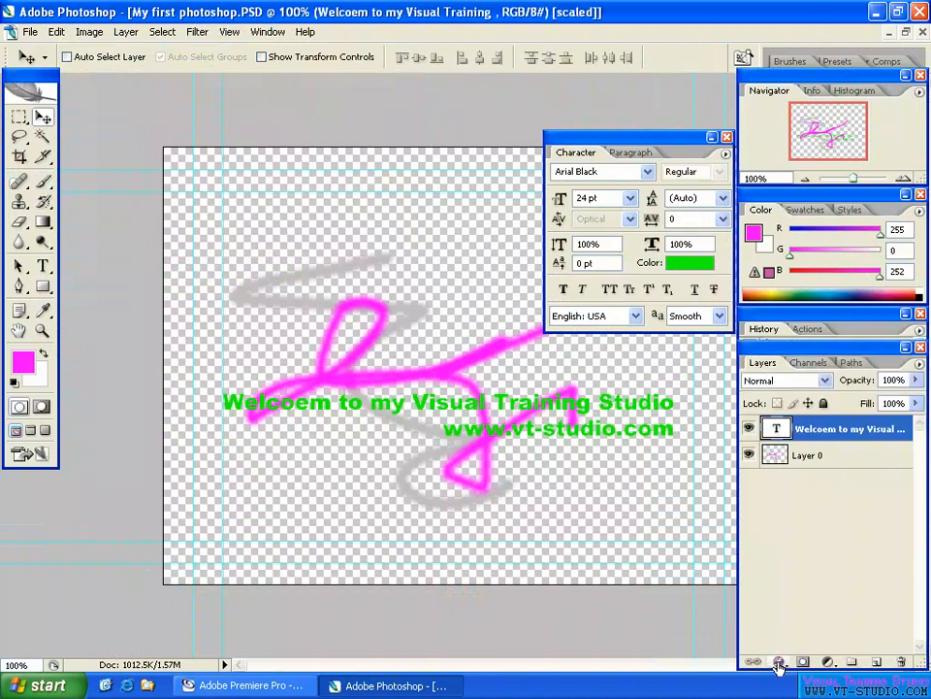
{"action": "left_click", "coordinate": [778, 663]}
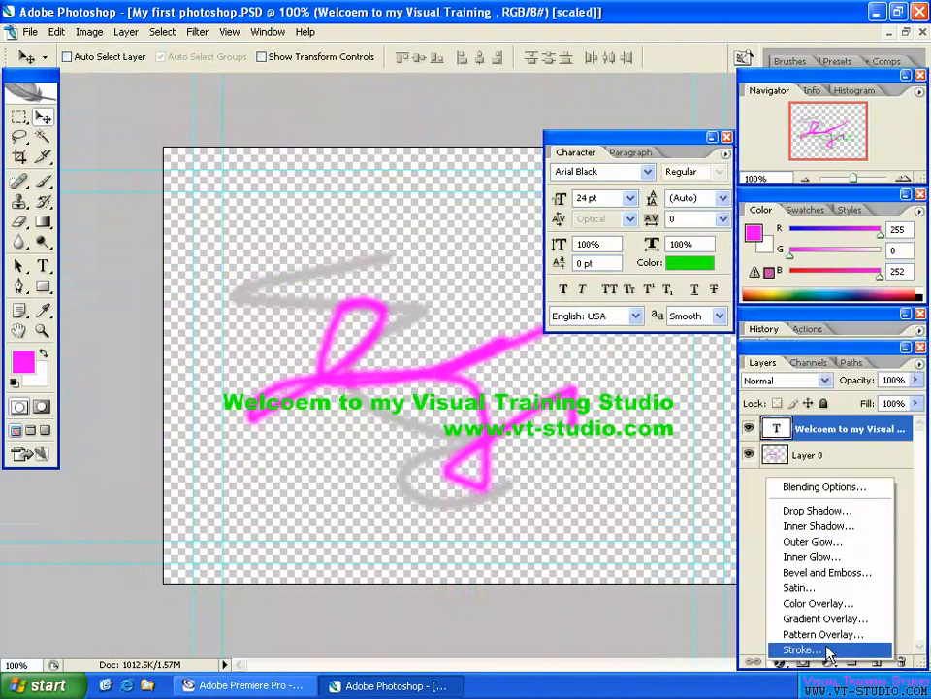
{"action": "left_click", "coordinate": [798, 509]}
{"action": "left_click", "coordinate": [628, 256]}
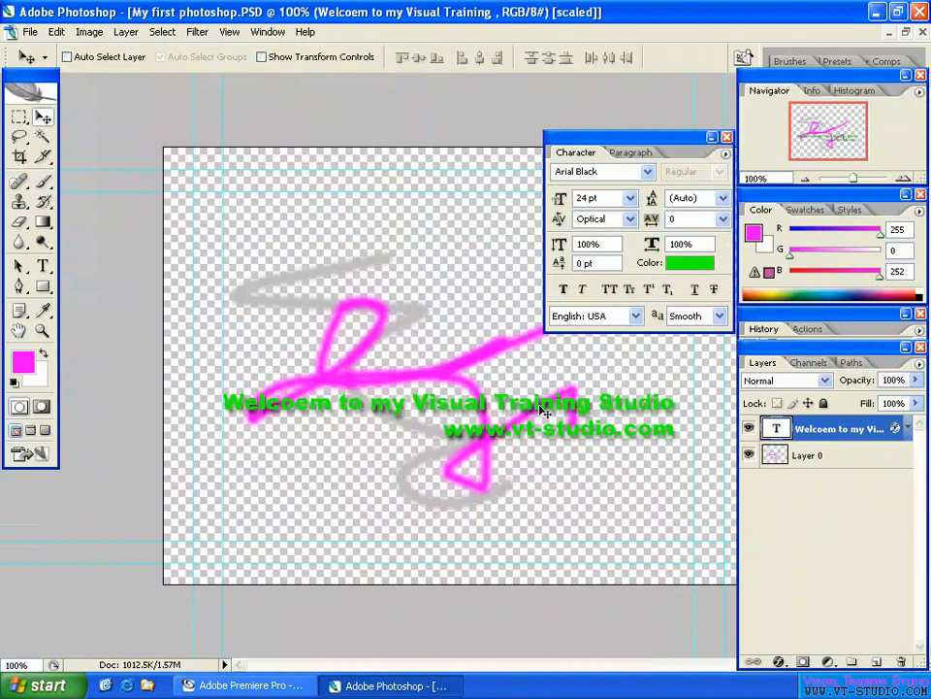
Step: Add a new layer directly above Layer 0 and fill it with the white background colour
{"action": "left_click", "coordinate": [781, 456]}
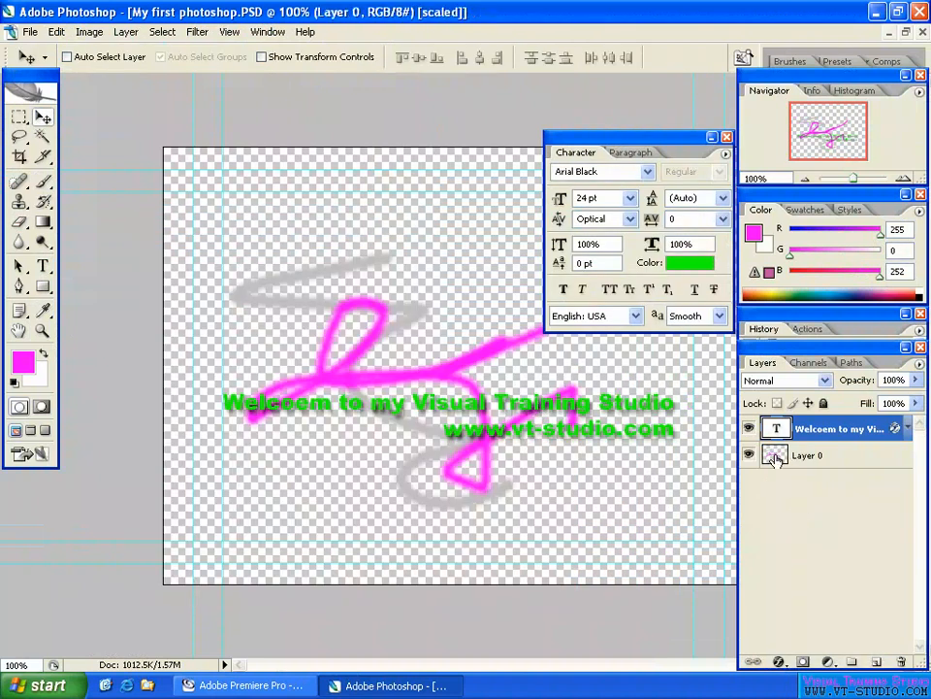
{"action": "left_click", "coordinate": [877, 662]}
{"action": "key", "text": "alt+BackSpace"}
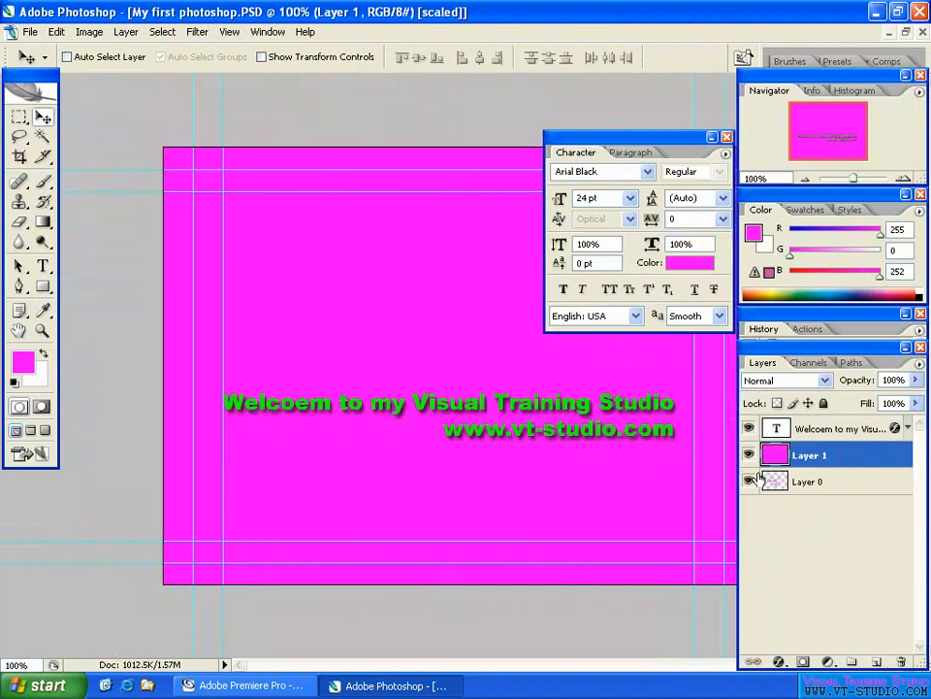
{"action": "key", "text": "ctrl+BackSpace"}
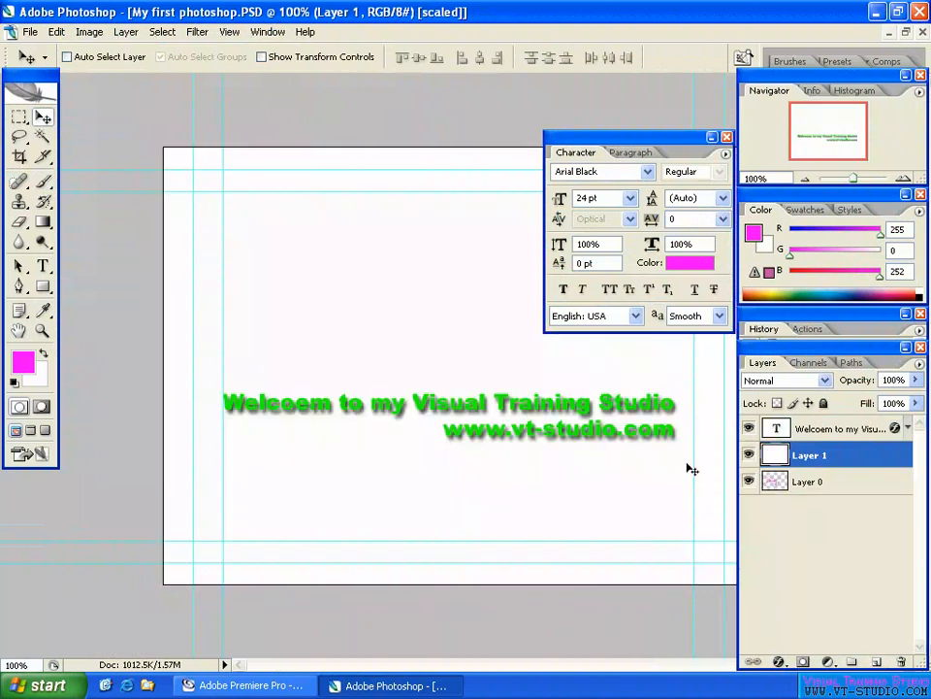
Step: Save the changes to My first photoshop.PSD
{"action": "key", "text": "h"}
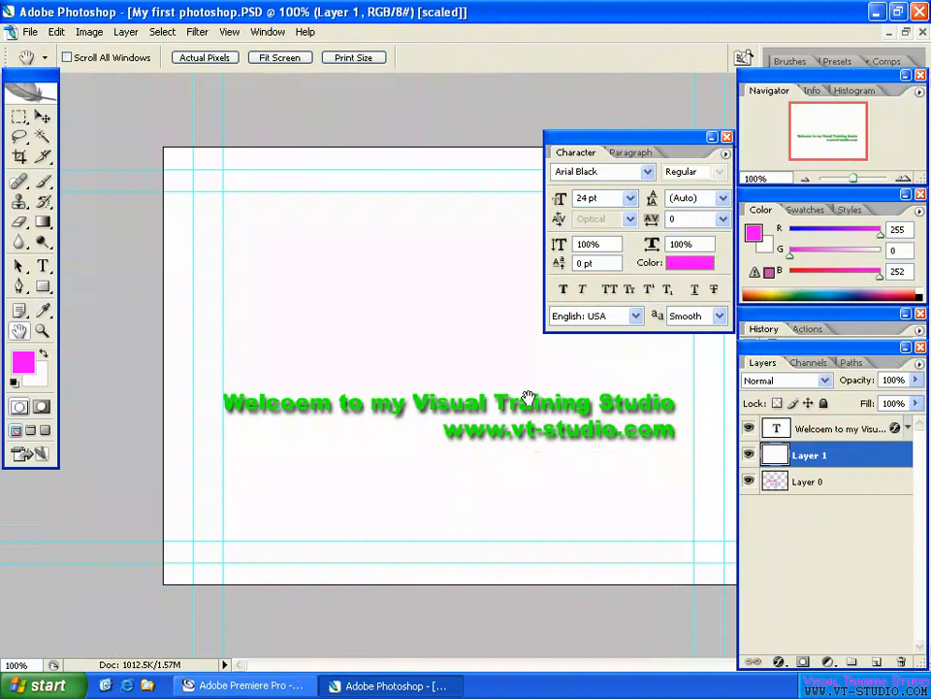
{"action": "right_click", "coordinate": [531, 400]}
{"action": "left_click", "coordinate": [549, 422]}
{"action": "left_click", "coordinate": [27, 30]}
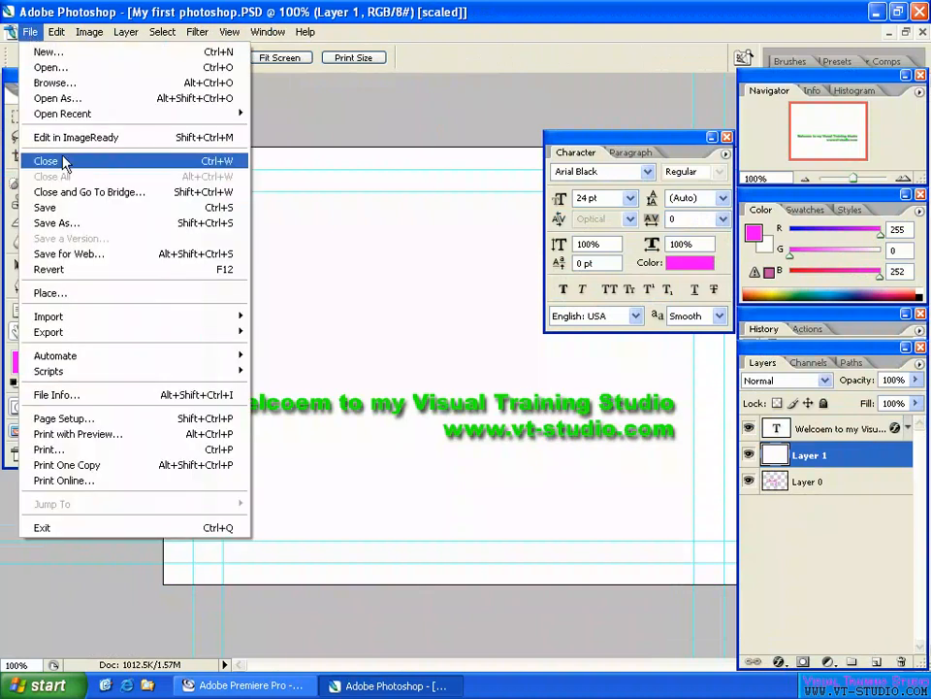
{"action": "left_click", "coordinate": [69, 208]}
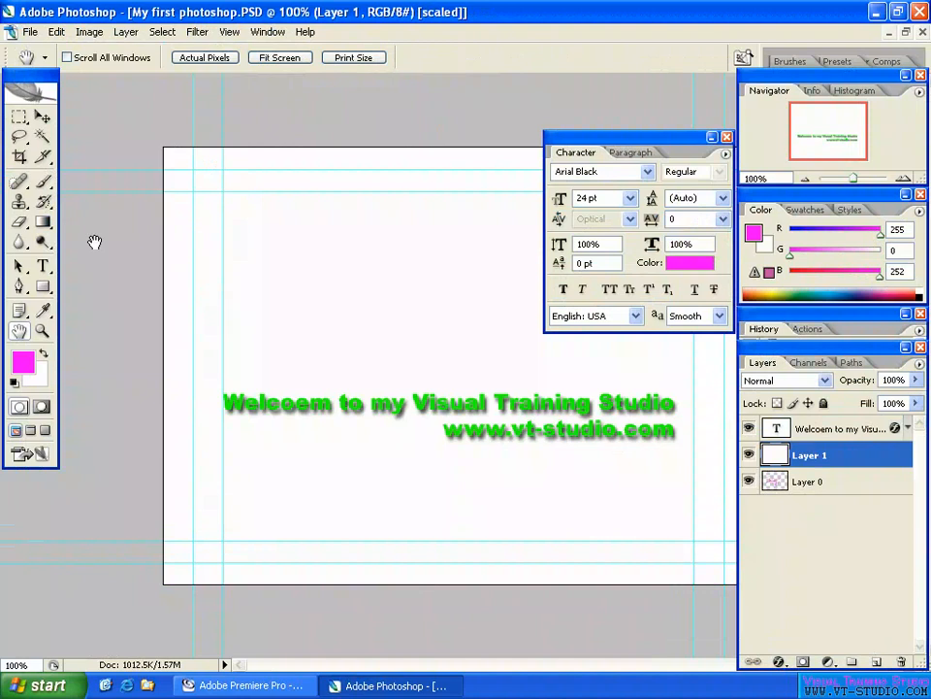
Step: Switch to Premiere Pro, place My first photoshop.PSD at the start of Video 1, and move the playhead to 00;00;03;05
{"action": "left_click", "coordinate": [242, 685]}
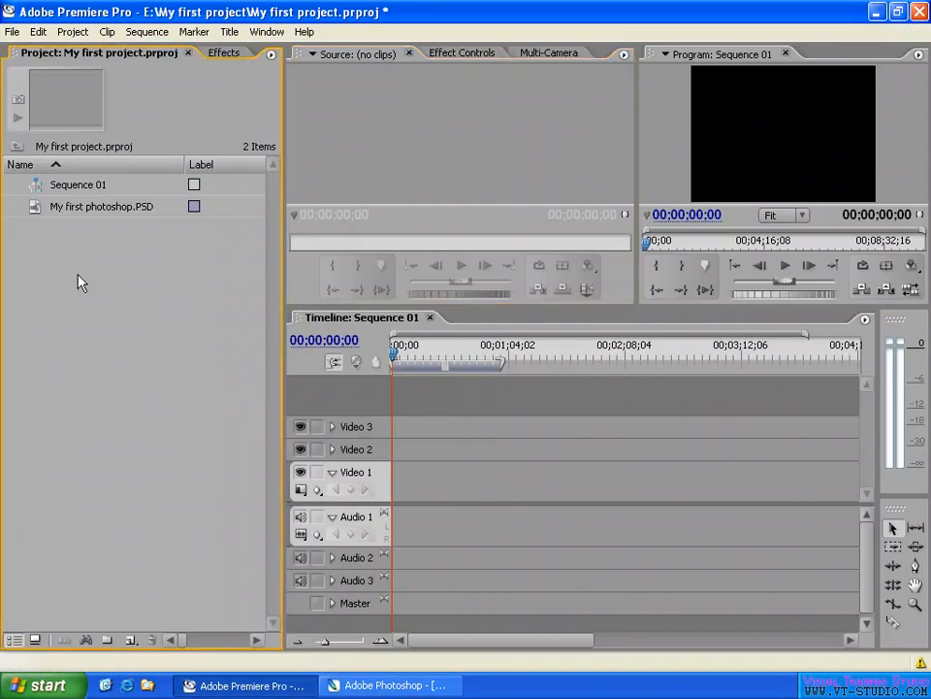
{"action": "left_click", "coordinate": [37, 206]}
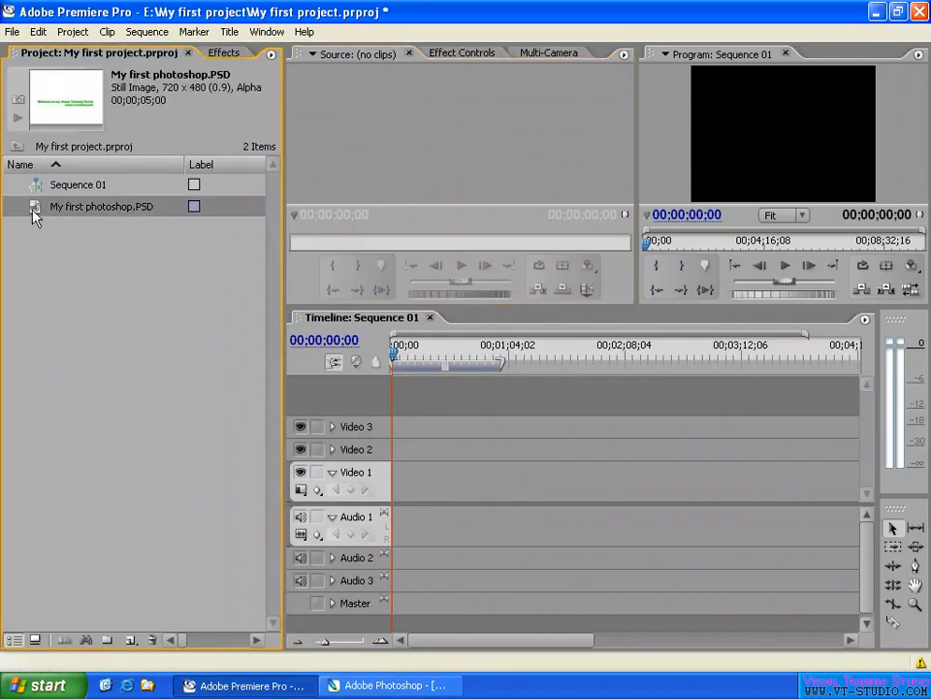
{"action": "left_click_drag", "start_coordinate": [32, 215], "coordinate": [402, 485]}
{"action": "left_click", "coordinate": [409, 352]}
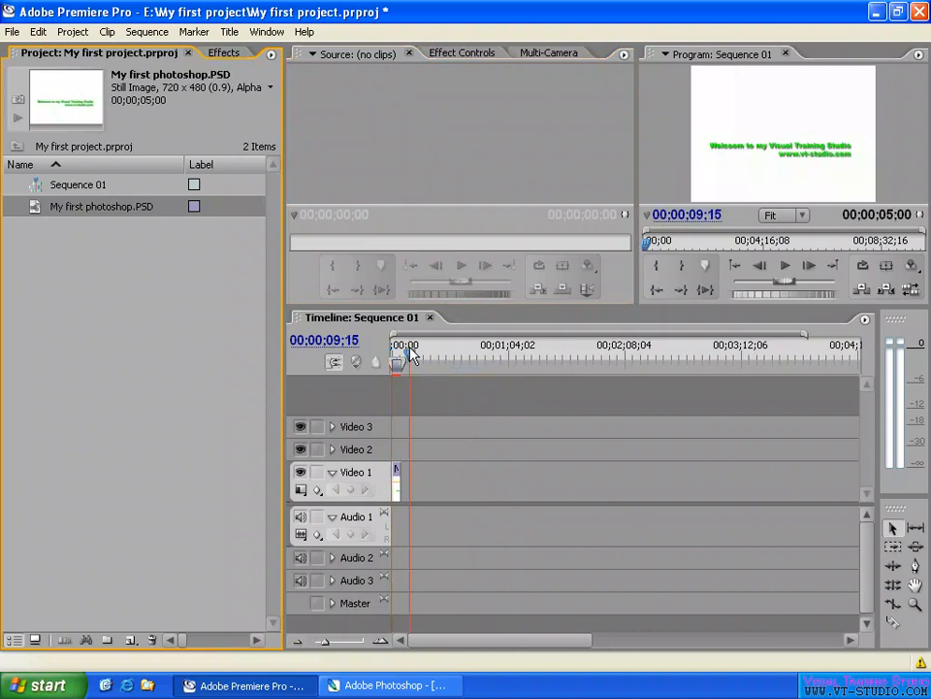
{"action": "key", "text": "backslash"}
{"action": "left_click", "coordinate": [574, 355]}
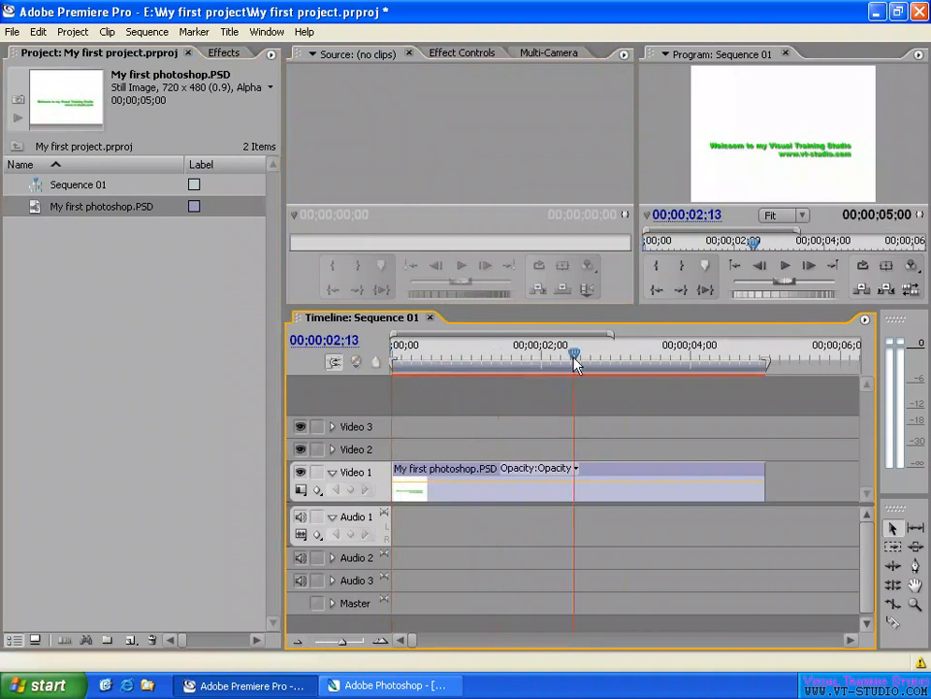
{"action": "left_click_drag", "start_coordinate": [575, 359], "coordinate": [628, 355]}
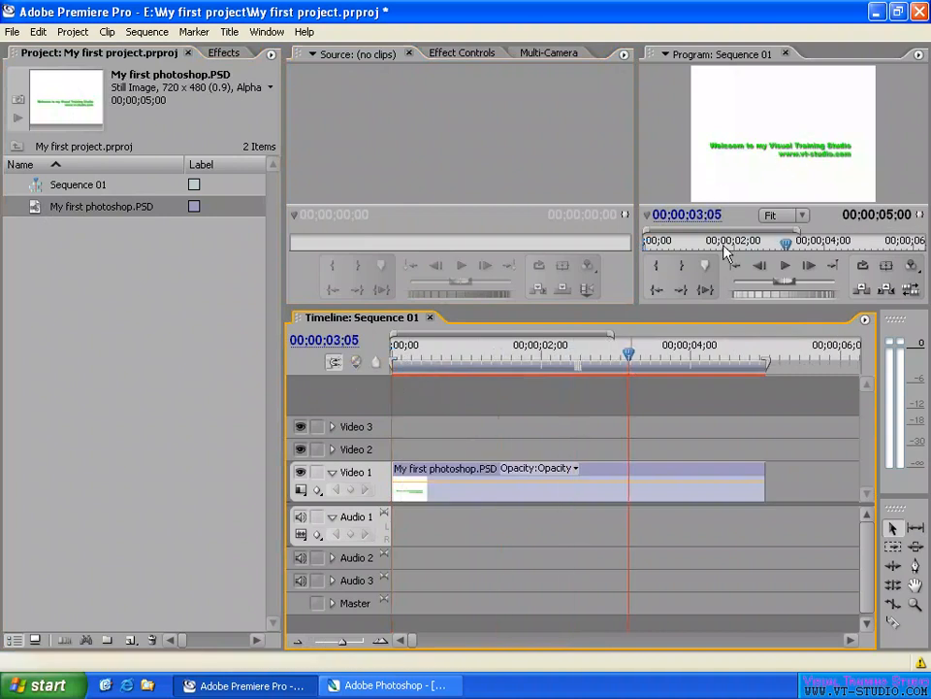
Step: Enlarge the Program monitor and examine the title text at 100% magnification
{"action": "left_click_drag", "start_coordinate": [613, 307], "coordinate": [611, 349]}
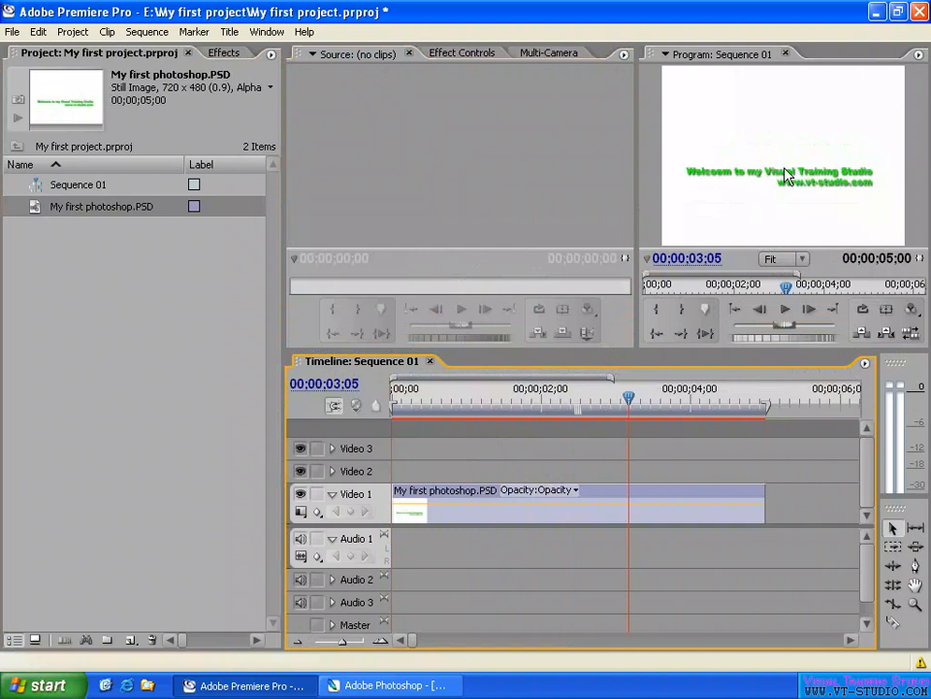
{"action": "left_click", "coordinate": [782, 258]}
{"action": "left_click", "coordinate": [785, 361]}
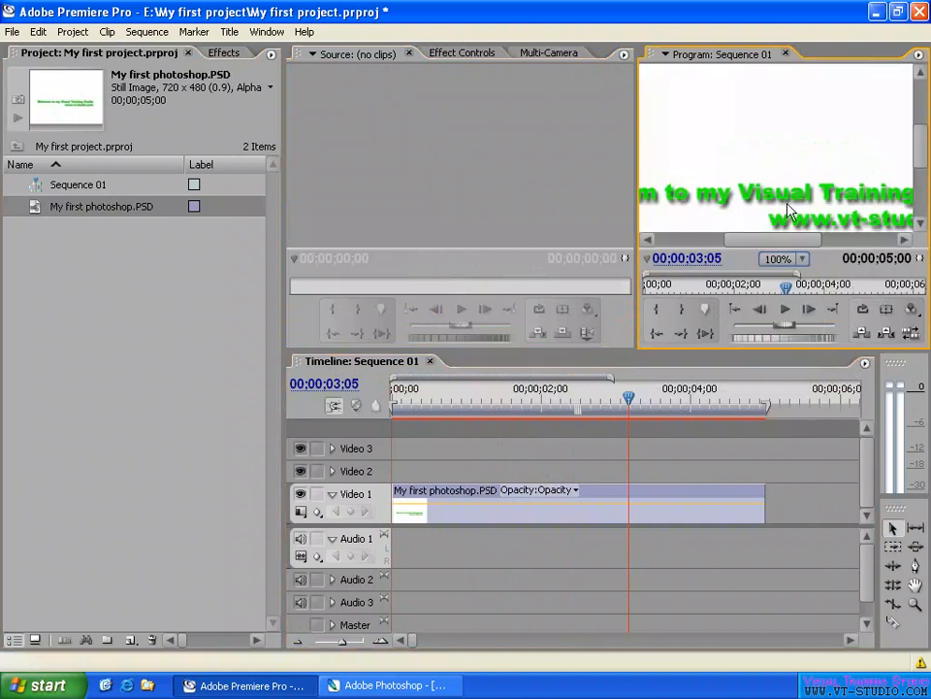
{"action": "scroll", "coordinate": [773, 241], "scroll_direction": "down", "scroll_amount": 2}
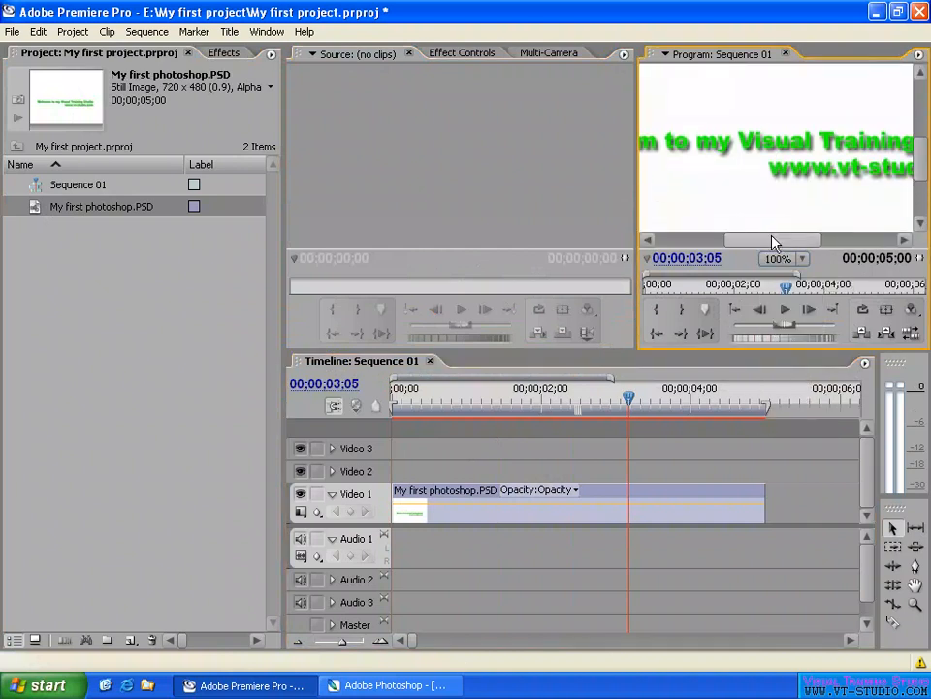
{"action": "mouse_move", "coordinate": [773, 242]}
{"action": "left_mouse_down"}
{"action": "mouse_move", "coordinate": [805, 241]}
{"action": "mouse_move", "coordinate": [757, 243]}
{"action": "left_mouse_up"}
Step: Close Photoshop while keeping the Premiere Pro project open
{"action": "left_click", "coordinate": [126, 256]}
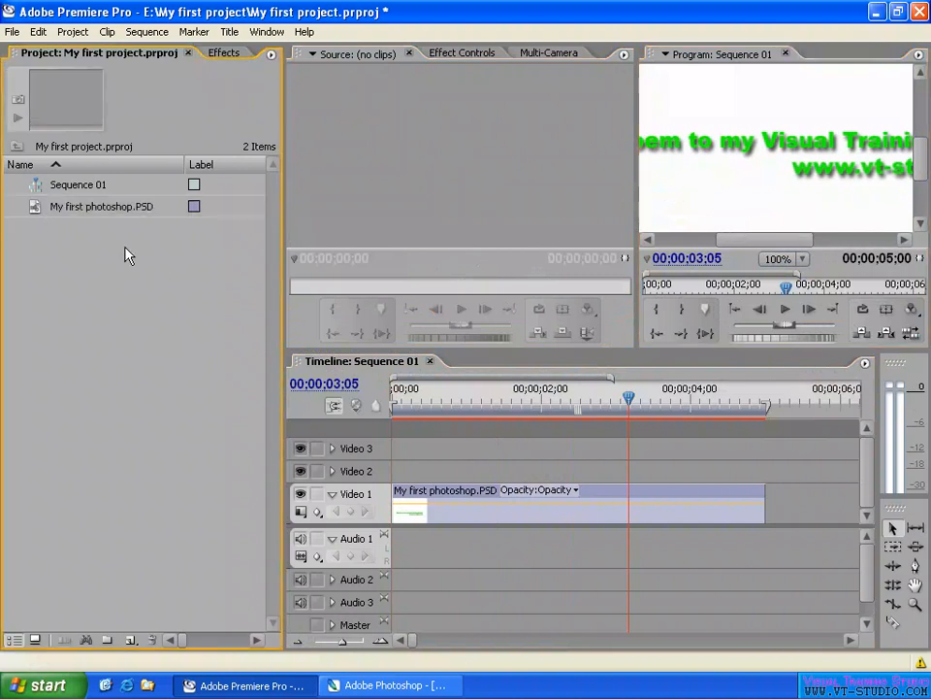
{"action": "right_click", "coordinate": [127, 255]}
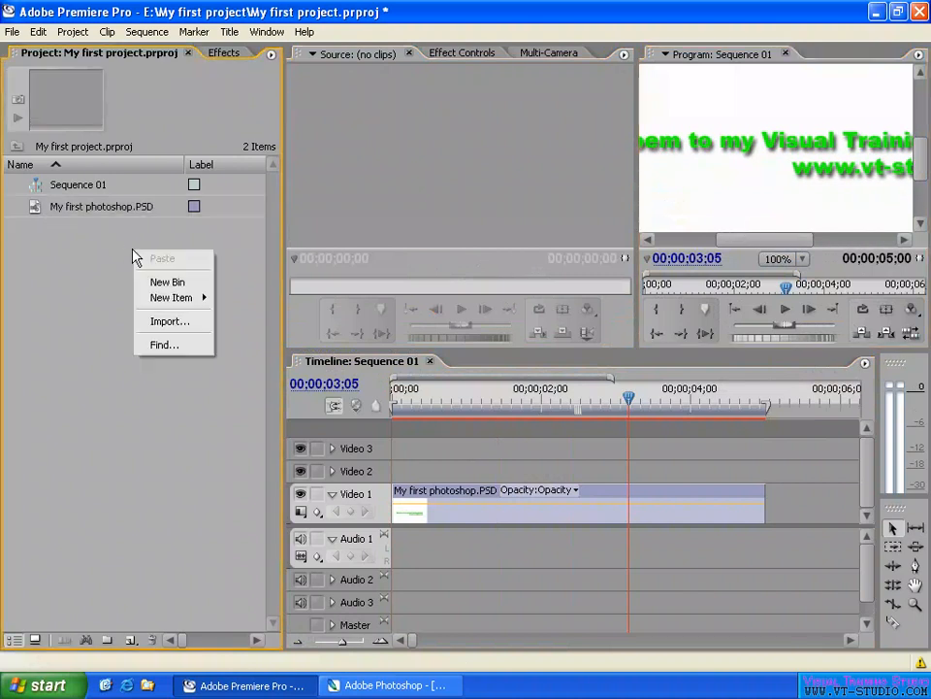
{"action": "left_click", "coordinate": [388, 685]}
{"action": "right_click", "coordinate": [383, 685]}
{"action": "left_click", "coordinate": [418, 674]}
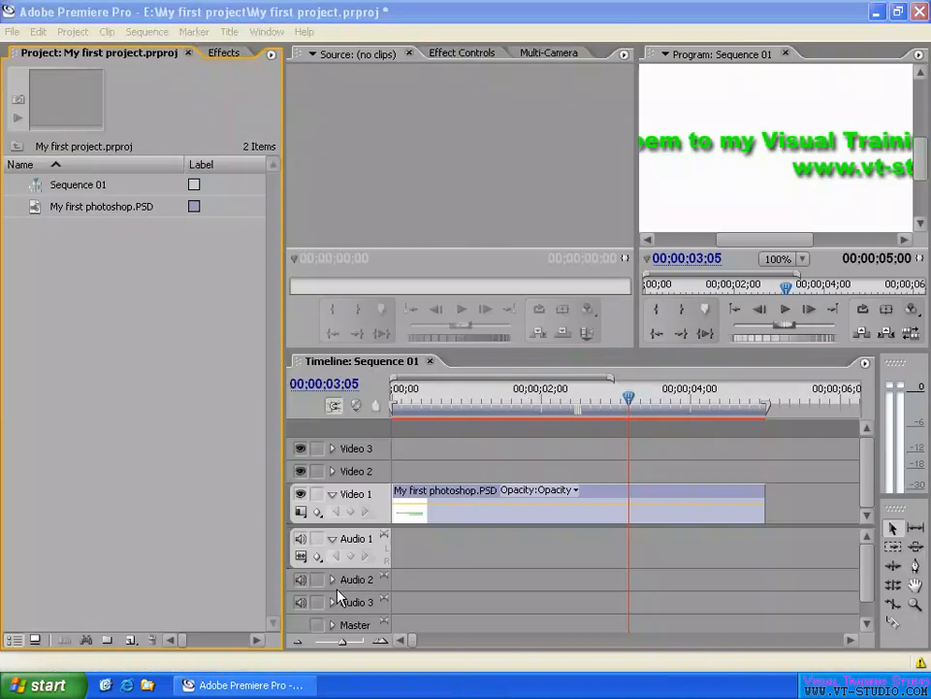
Step: Start a new sequence in the project and name it My first Sequence
{"action": "right_click", "coordinate": [83, 338]}
{"action": "mouse_move", "coordinate": [131, 380]}
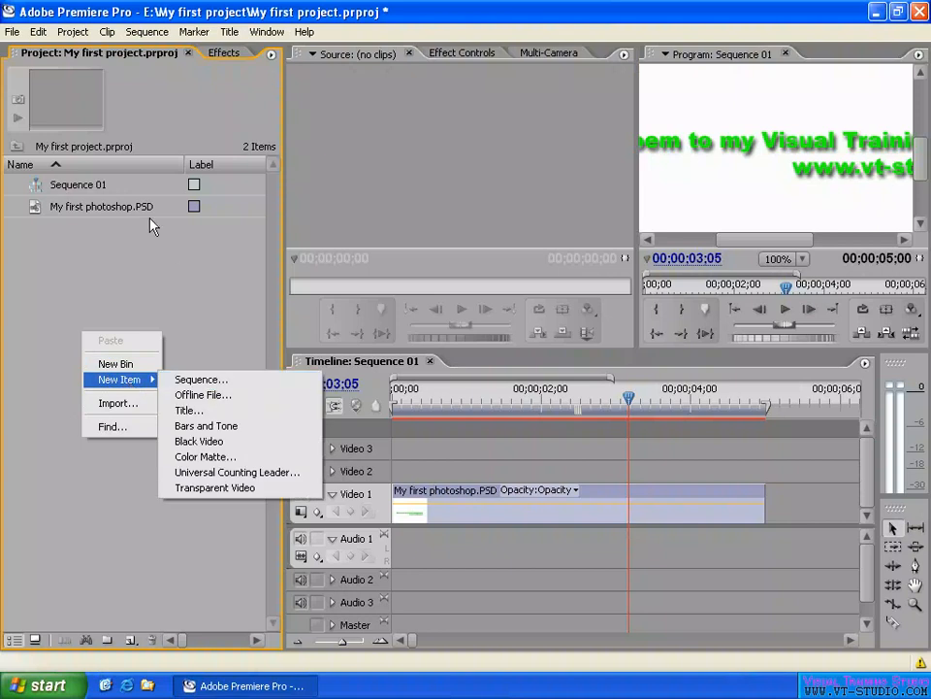
{"action": "right_click", "coordinate": [98, 267]}
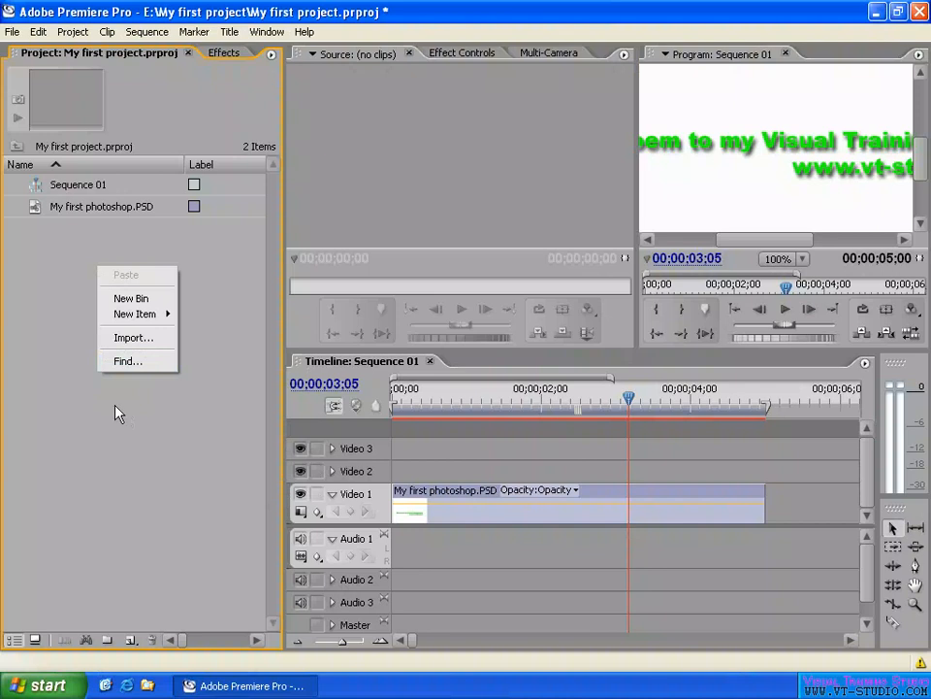
{"action": "left_click", "coordinate": [94, 286]}
{"action": "right_click", "coordinate": [95, 283]}
{"action": "mouse_move", "coordinate": [153, 329]}
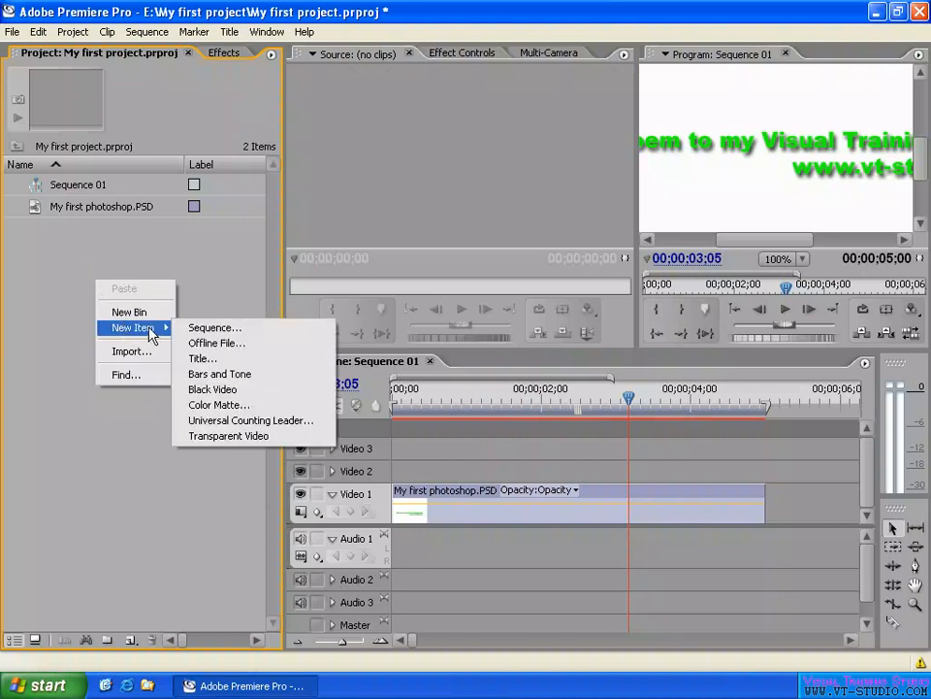
{"action": "left_click", "coordinate": [246, 330]}
{"action": "left_click_drag", "start_coordinate": [490, 208], "coordinate": [543, 87]}
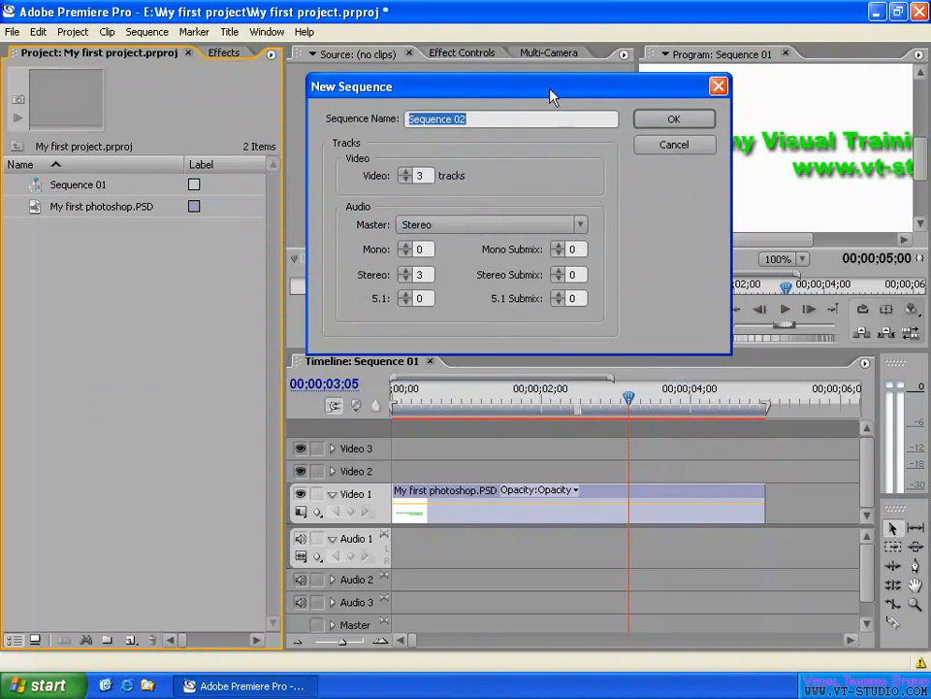
{"action": "left_click_drag", "start_coordinate": [550, 96], "coordinate": [550, 76]}
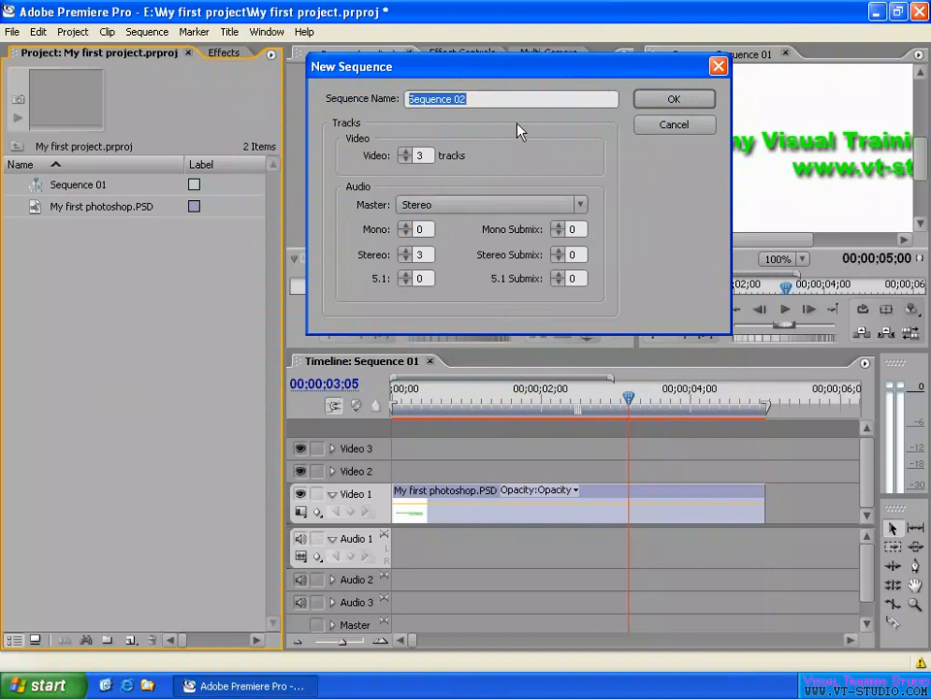
{"action": "type", "text": "My first"}
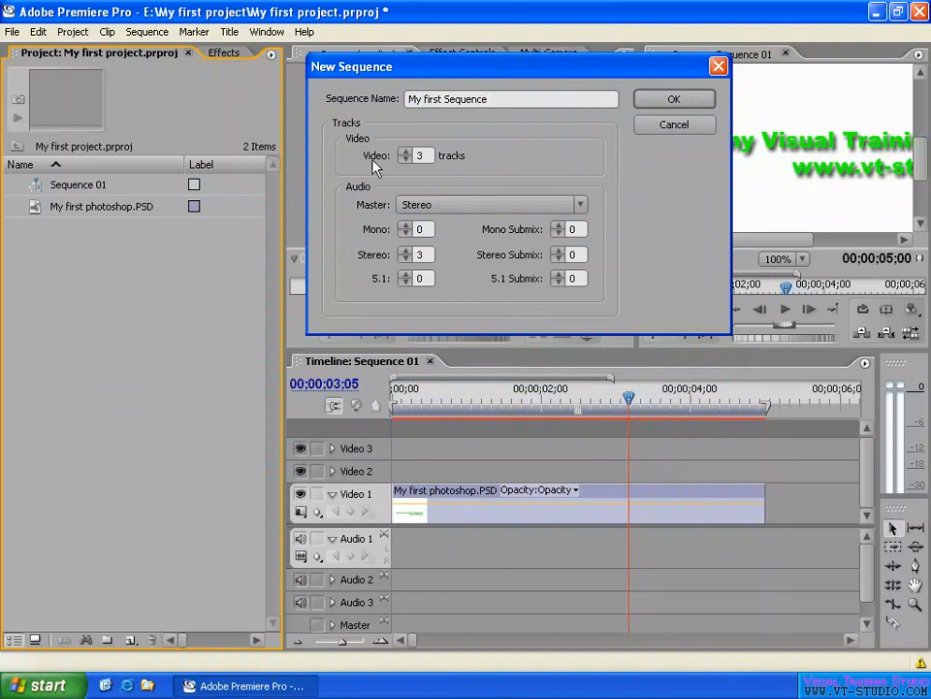
Step: Set the new sequence to 2 video tracks, 1 mono, 2 stereo and 1 5.1 audio track
{"action": "left_click", "coordinate": [406, 226]}
{"action": "left_click", "coordinate": [406, 259]}
{"action": "left_click", "coordinate": [405, 275]}
{"action": "left_click", "coordinate": [405, 159]}
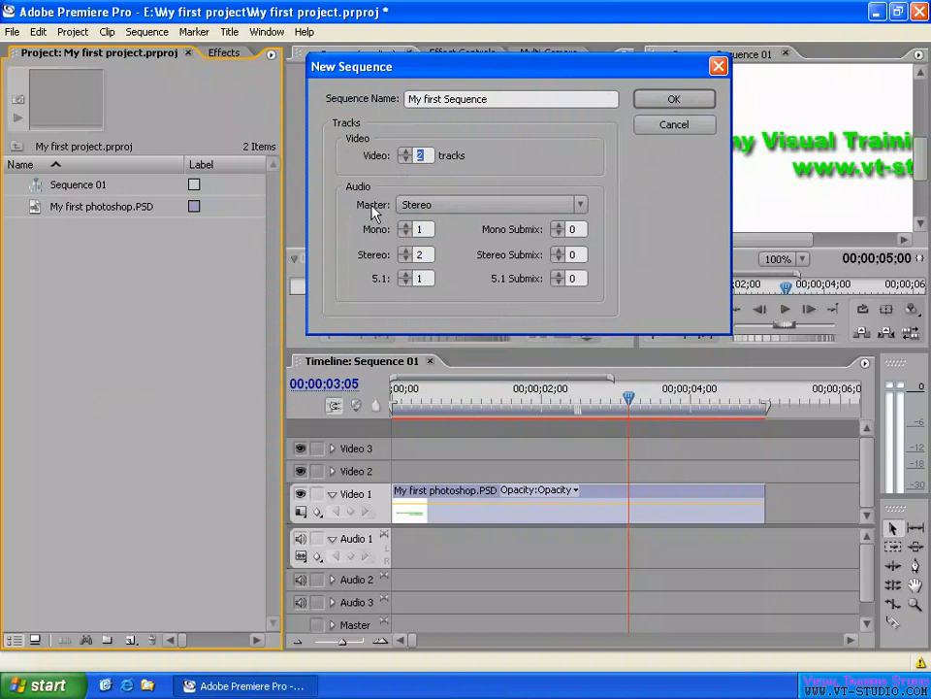
Step: Set the master audio to 5.1 and create the sequence with 0 submix tracks
{"action": "left_click", "coordinate": [457, 213]}
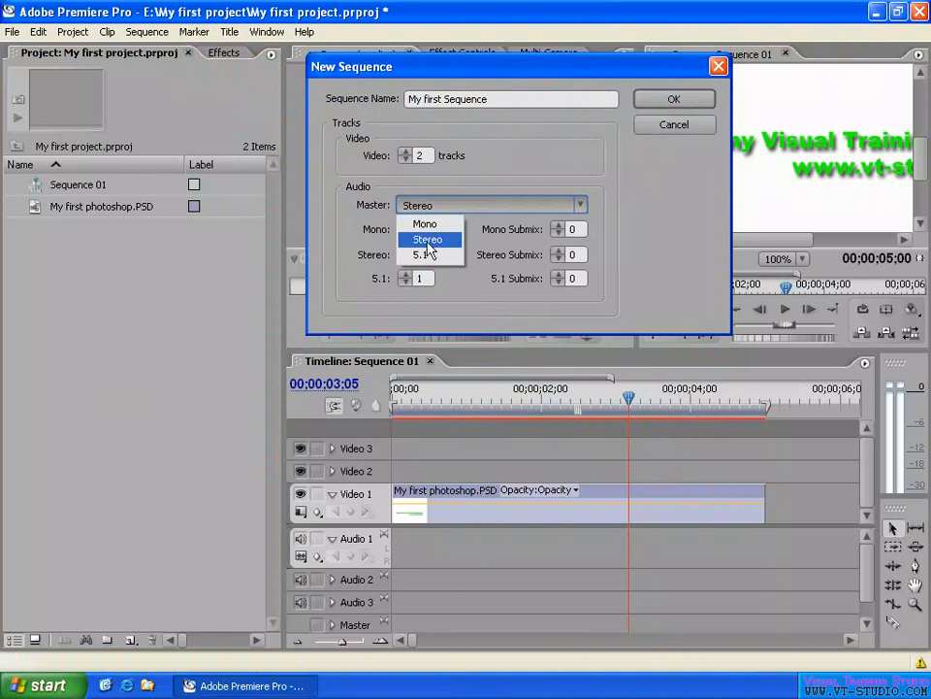
{"action": "left_click", "coordinate": [429, 240]}
{"action": "left_click", "coordinate": [462, 206]}
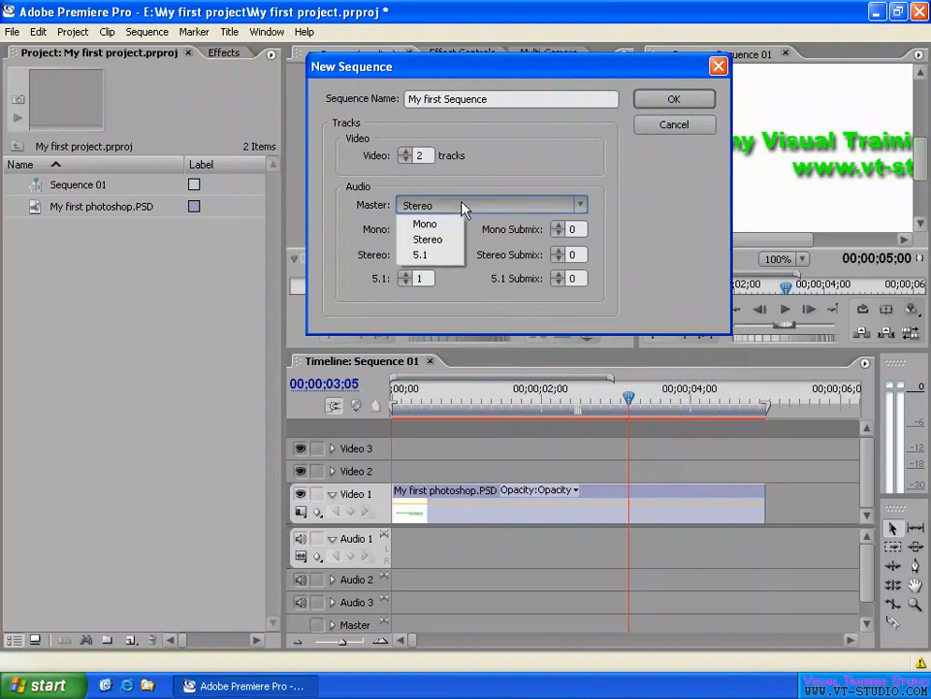
{"action": "left_click", "coordinate": [436, 256]}
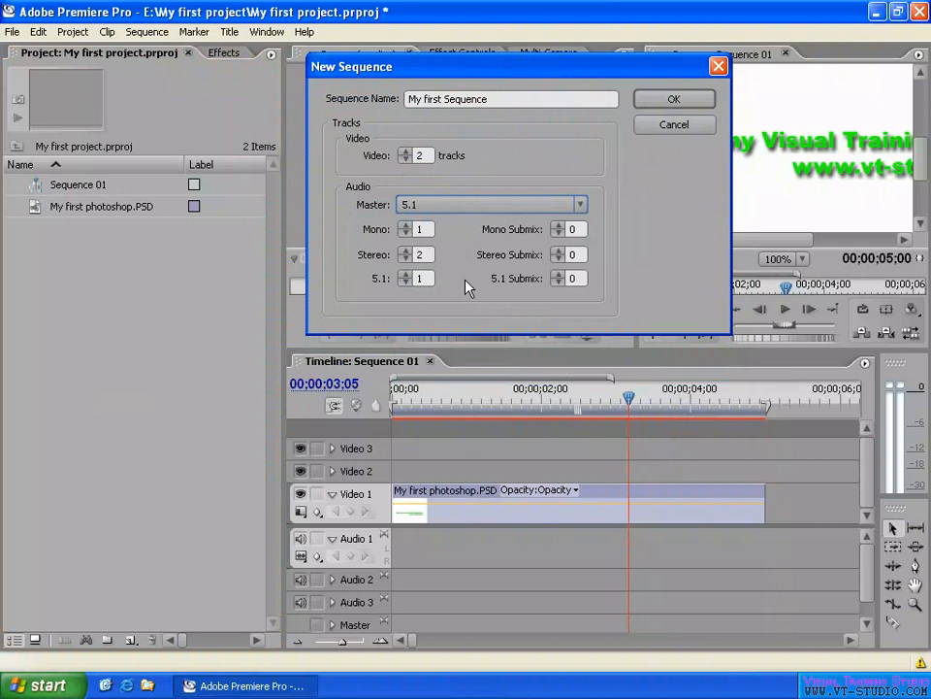
{"action": "left_click", "coordinate": [572, 229]}
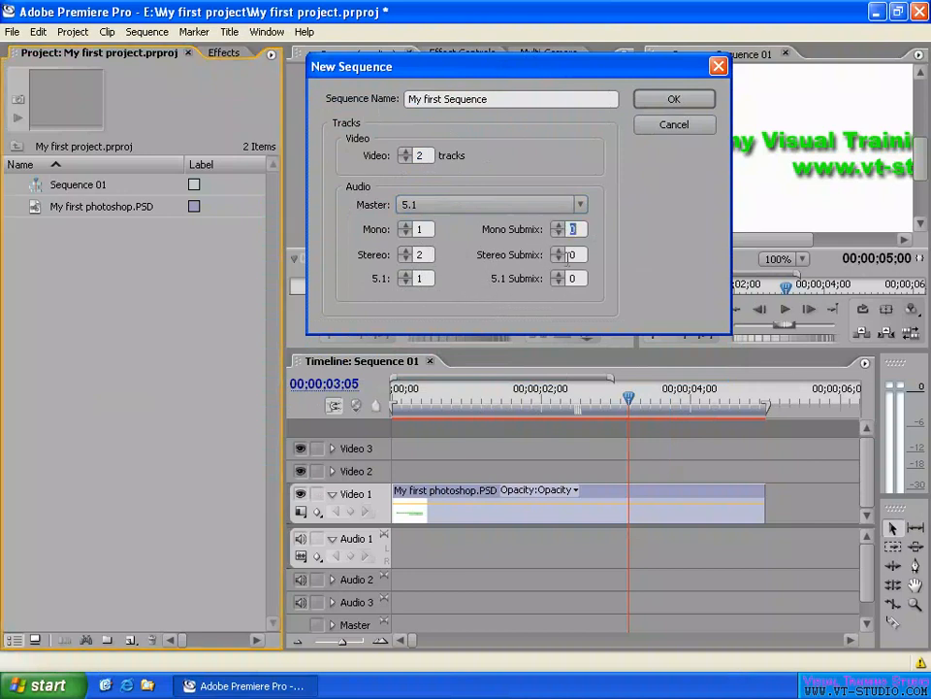
{"action": "left_click", "coordinate": [576, 229]}
{"action": "left_click", "coordinate": [580, 254]}
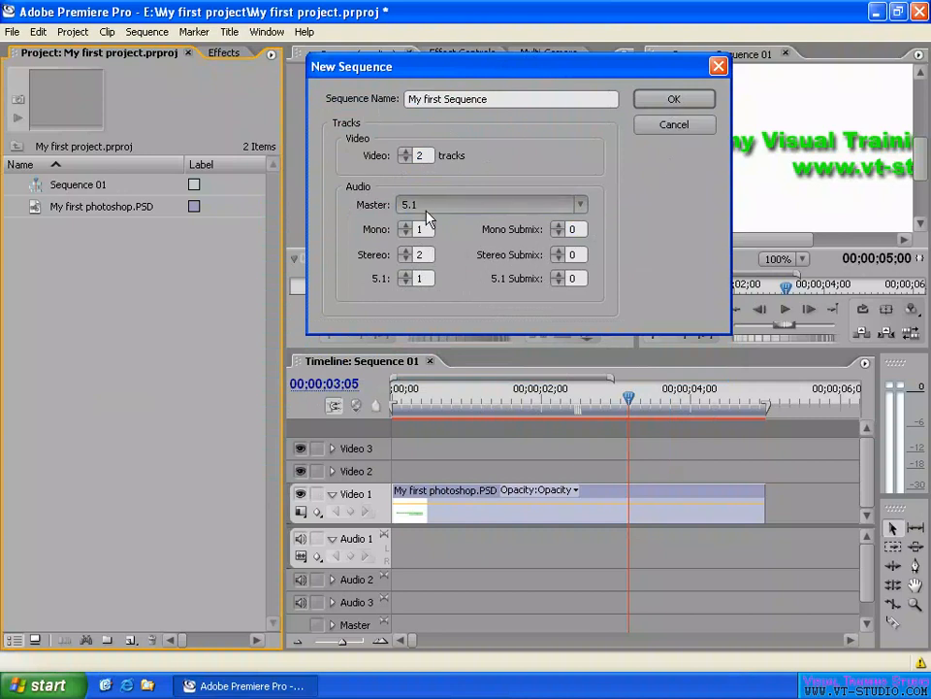
{"action": "left_click", "coordinate": [671, 101]}
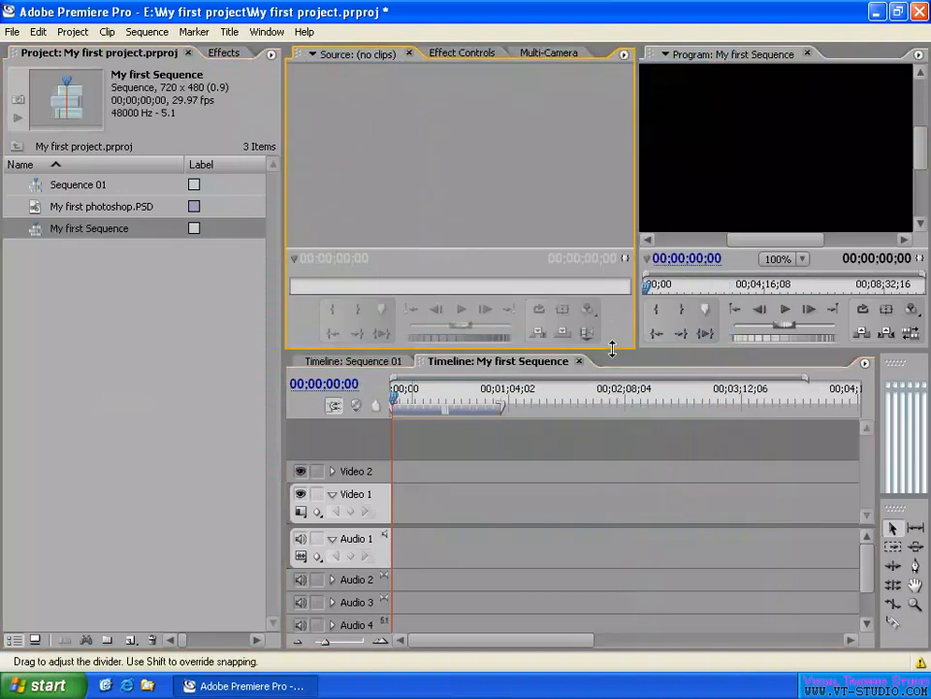
Step: Enlarge the timeline area, give the audio tracks more room, and collapse the Video 1 and Audio 1 tracks
{"action": "left_click_drag", "start_coordinate": [613, 351], "coordinate": [619, 246]}
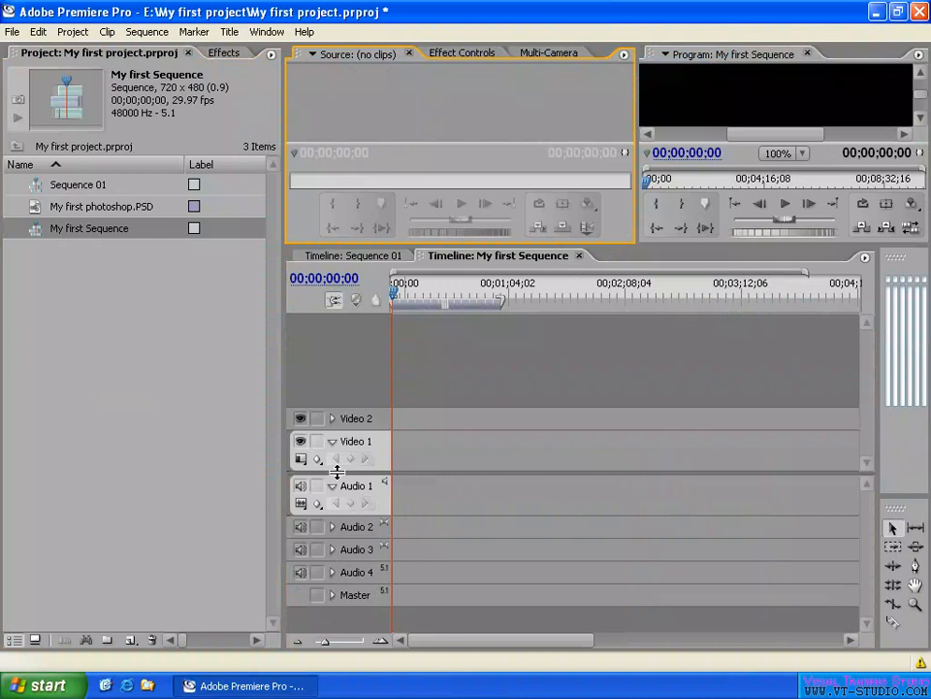
{"action": "left_click_drag", "start_coordinate": [337, 471], "coordinate": [346, 400]}
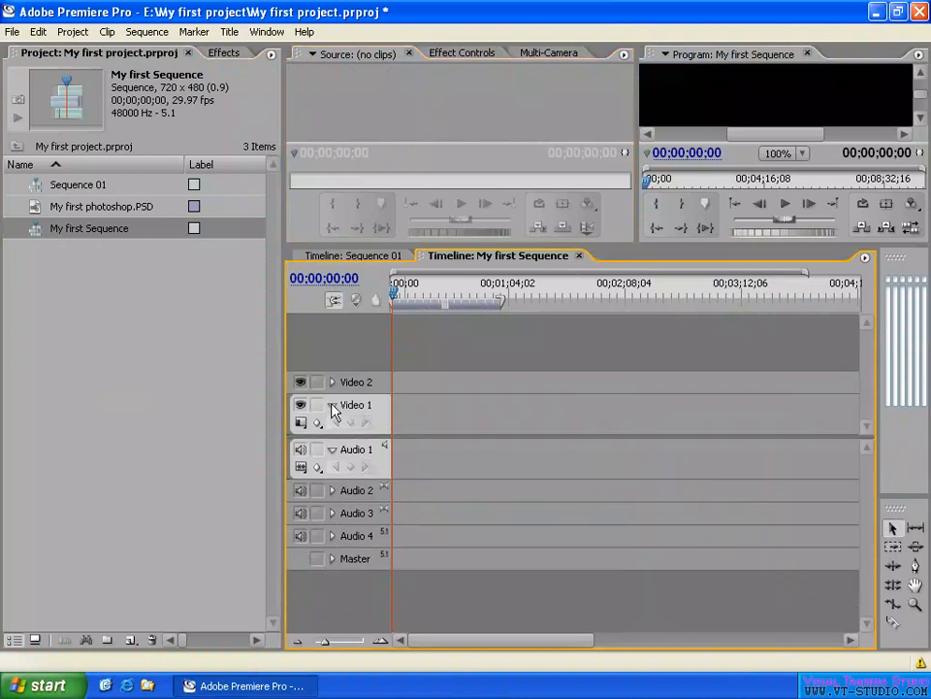
{"action": "left_click", "coordinate": [332, 407]}
{"action": "left_click", "coordinate": [332, 449]}
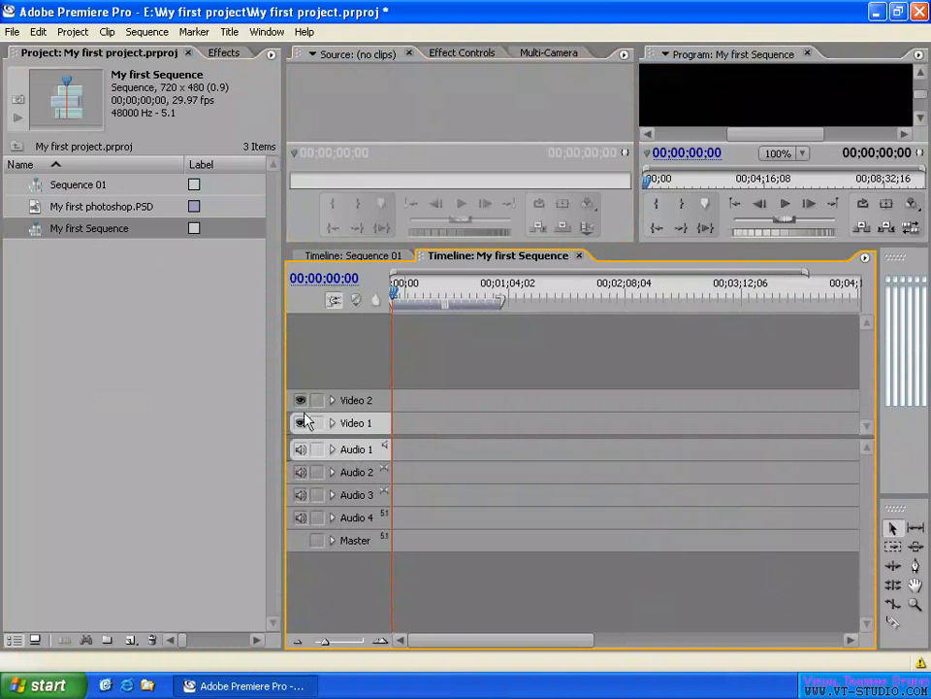
Step: Target the Video 2 track in the My first Sequence timeline
{"action": "left_click", "coordinate": [353, 423]}
{"action": "left_click", "coordinate": [367, 398]}
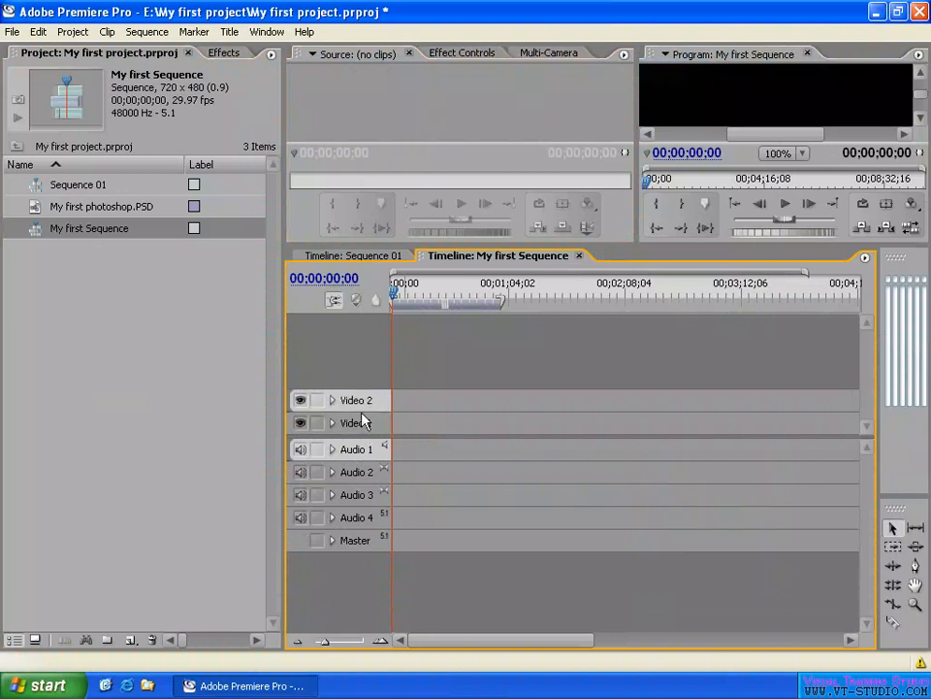
{"action": "left_click", "coordinate": [361, 416]}
{"action": "left_click", "coordinate": [360, 402]}
{"action": "right_click", "coordinate": [369, 400]}
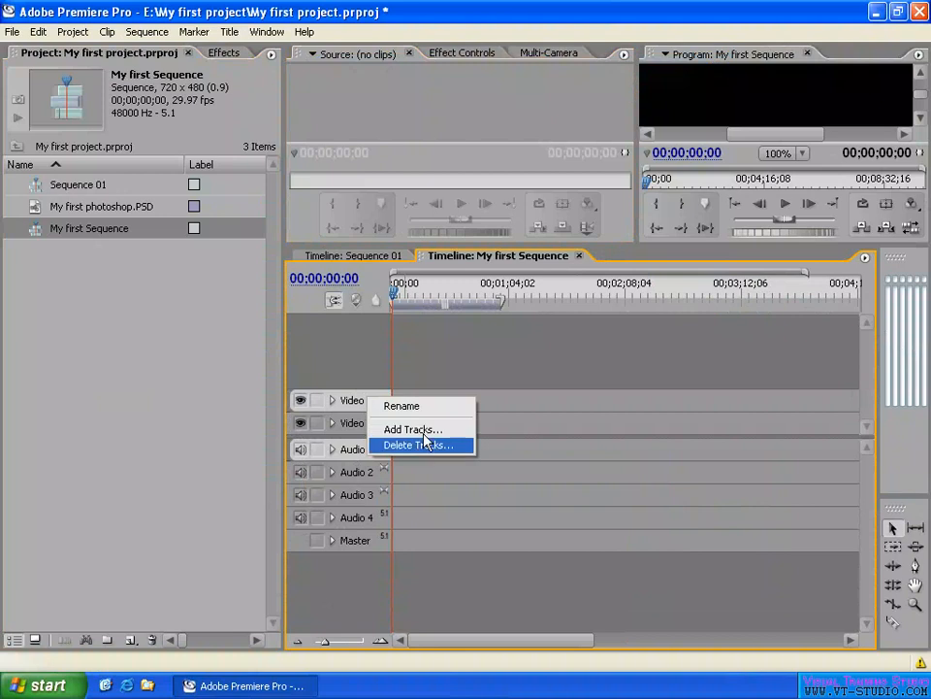
{"action": "left_click", "coordinate": [351, 405]}
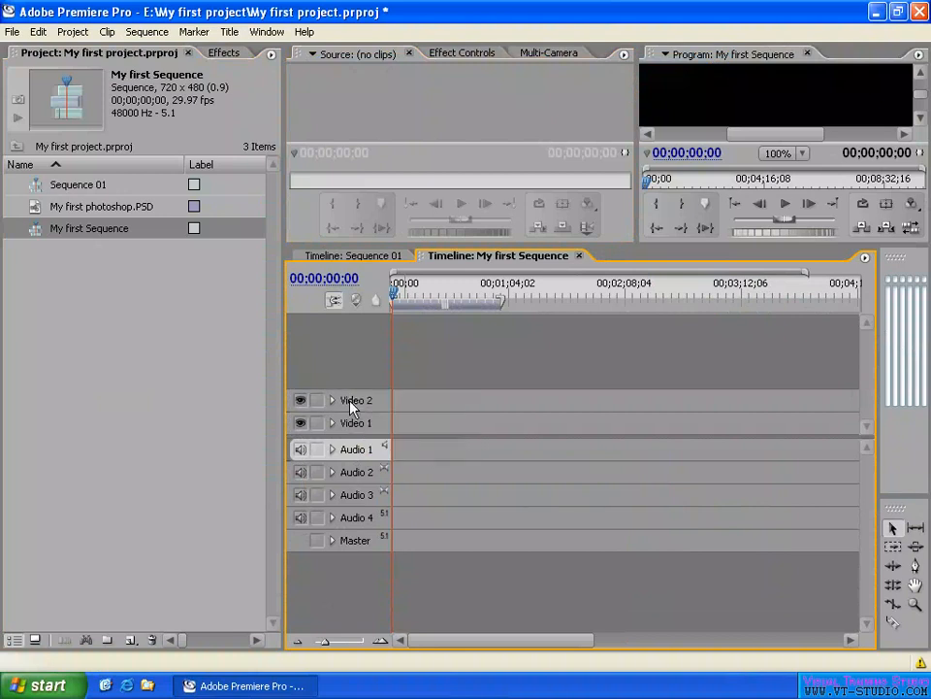
{"action": "left_click", "coordinate": [375, 403]}
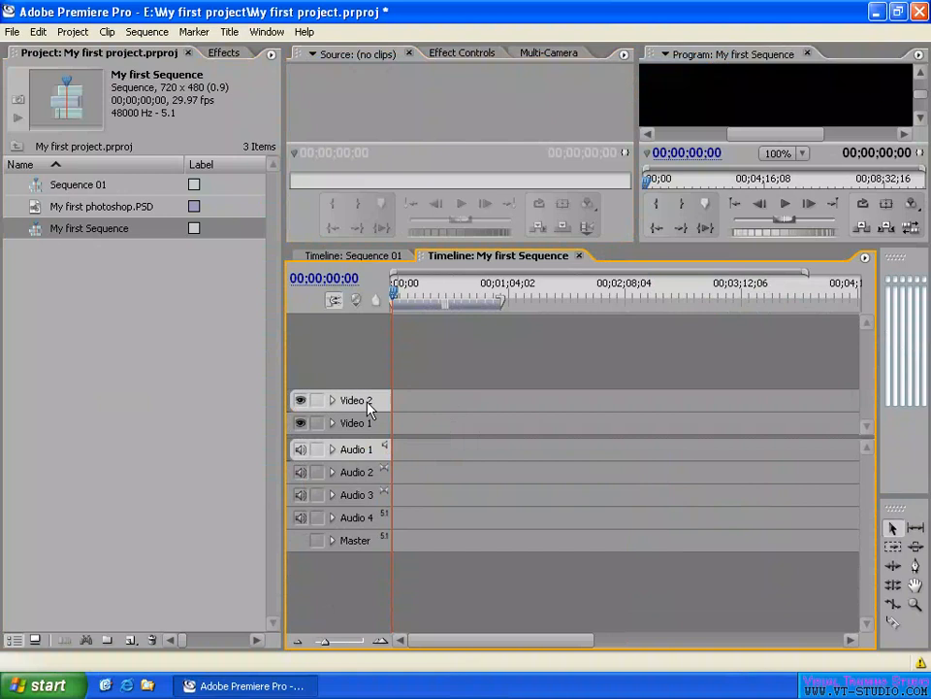
Step: Go through the audio tracks of My first Sequence and target Audio 4
{"action": "left_click", "coordinate": [364, 456]}
{"action": "left_click", "coordinate": [359, 475]}
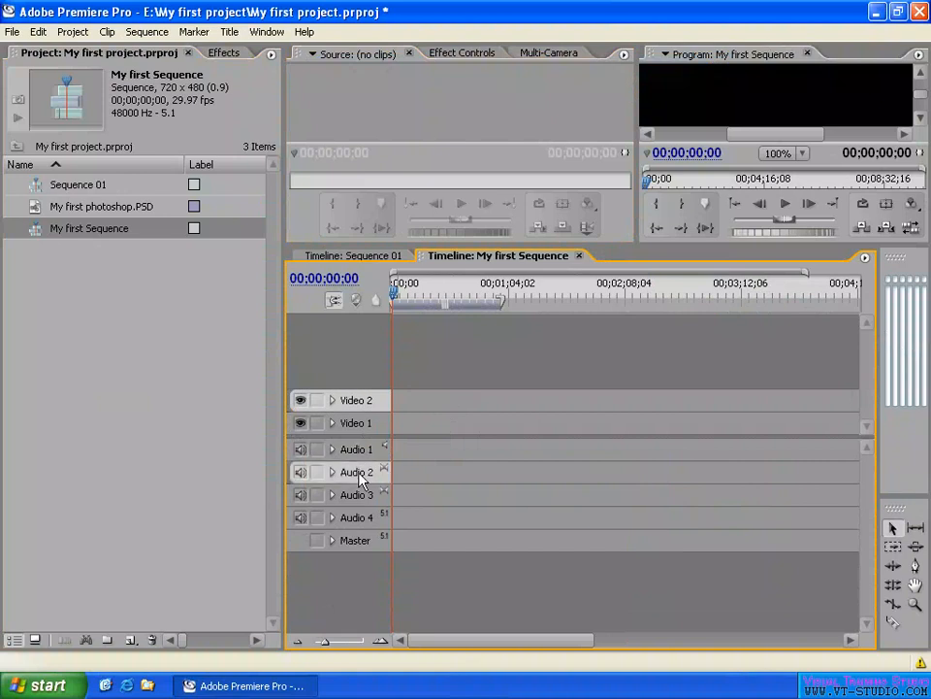
{"action": "left_click", "coordinate": [361, 495]}
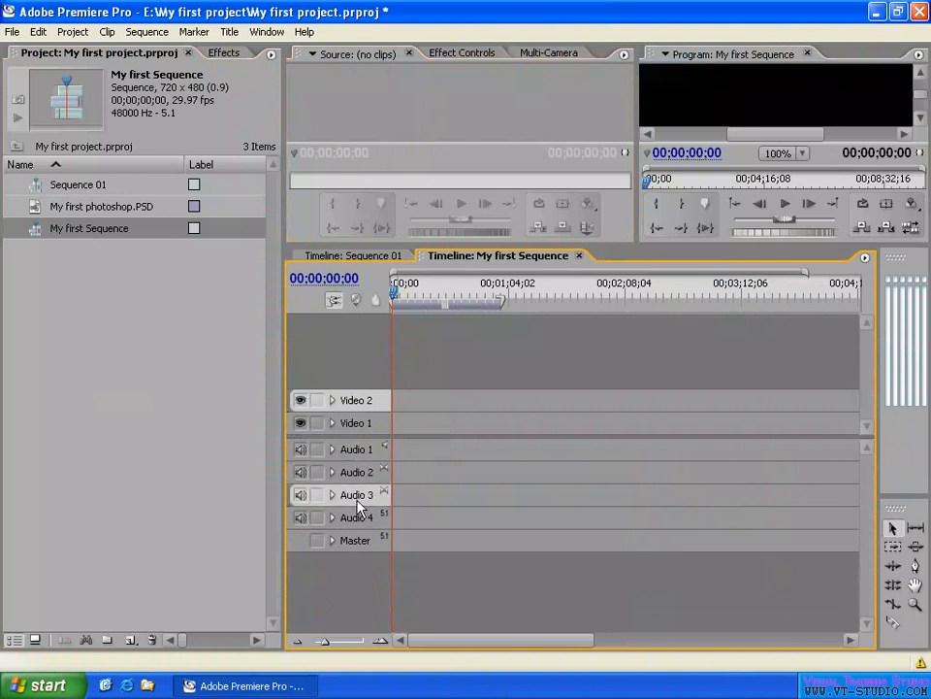
{"action": "left_click", "coordinate": [361, 520]}
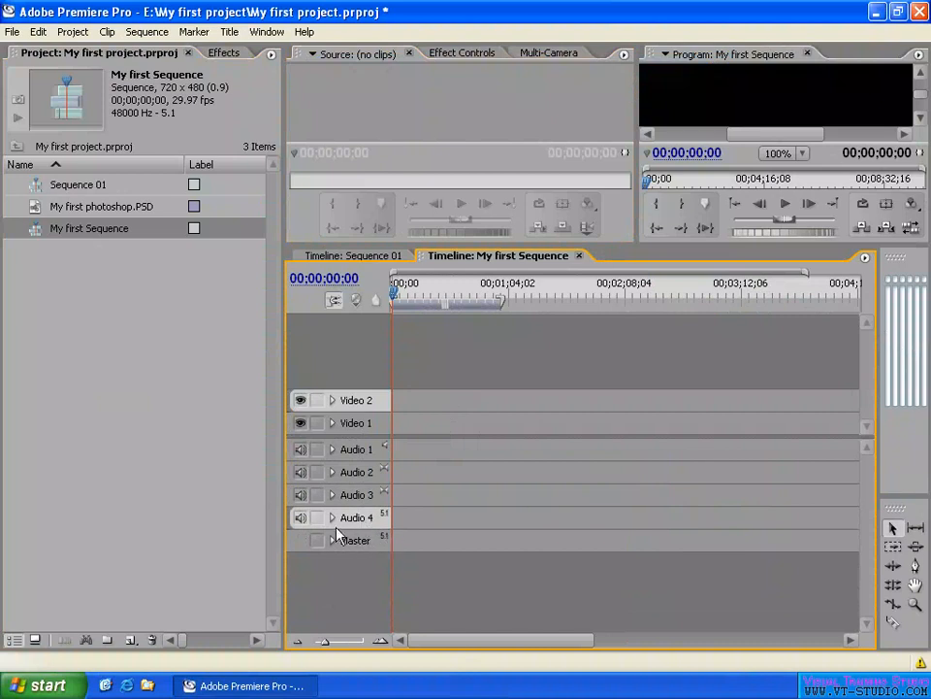
Step: Expand and collapse the Audio 4 and Audio 3 tracks in the timeline
{"action": "left_click", "coordinate": [332, 517]}
{"action": "left_click", "coordinate": [330, 518]}
{"action": "left_click", "coordinate": [332, 496]}
{"action": "left_click", "coordinate": [332, 496]}
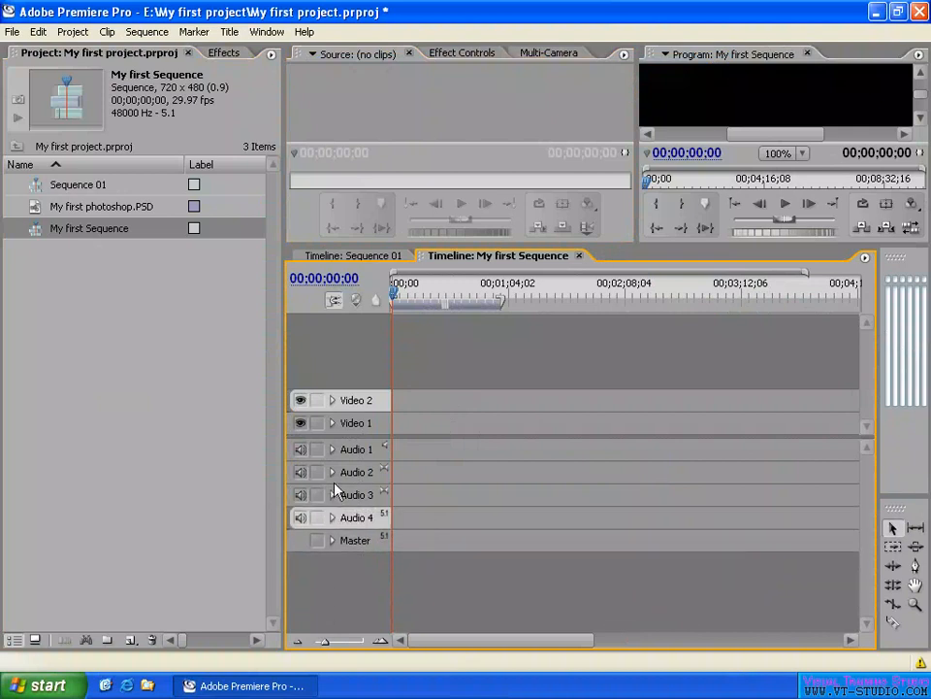
Step: Start a new offline file item in the project and reposition its settings dialog
{"action": "left_click", "coordinate": [118, 321]}
{"action": "left_click", "coordinate": [35, 233]}
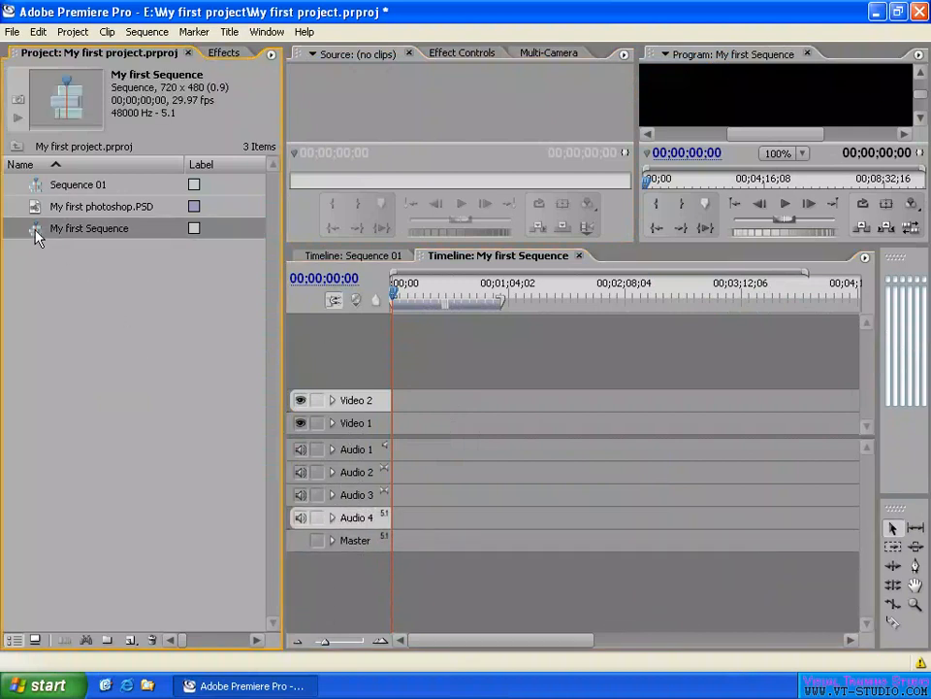
{"action": "right_click", "coordinate": [93, 266]}
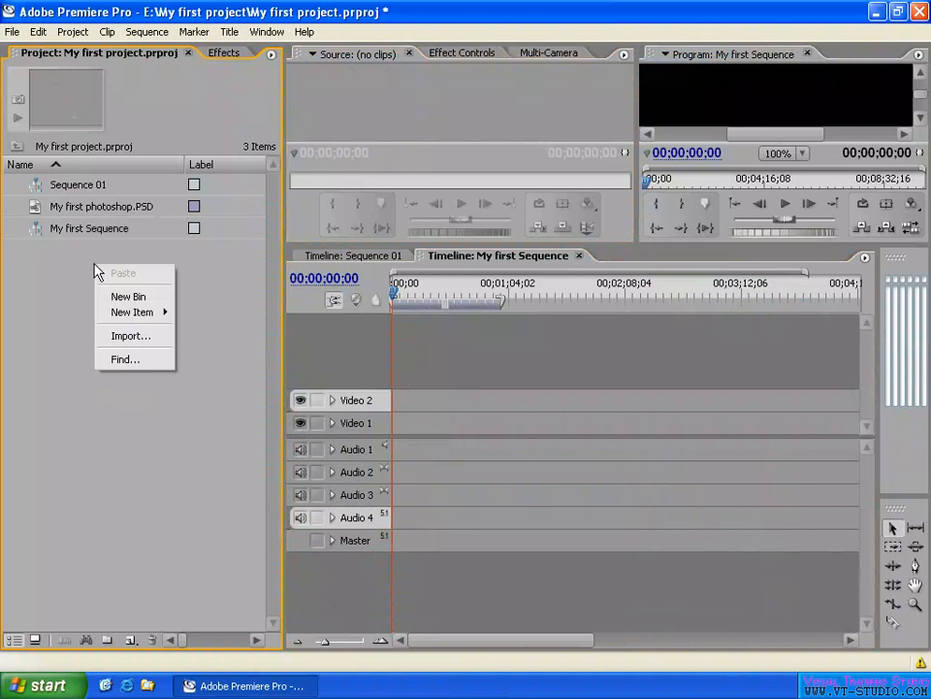
{"action": "mouse_move", "coordinate": [134, 312]}
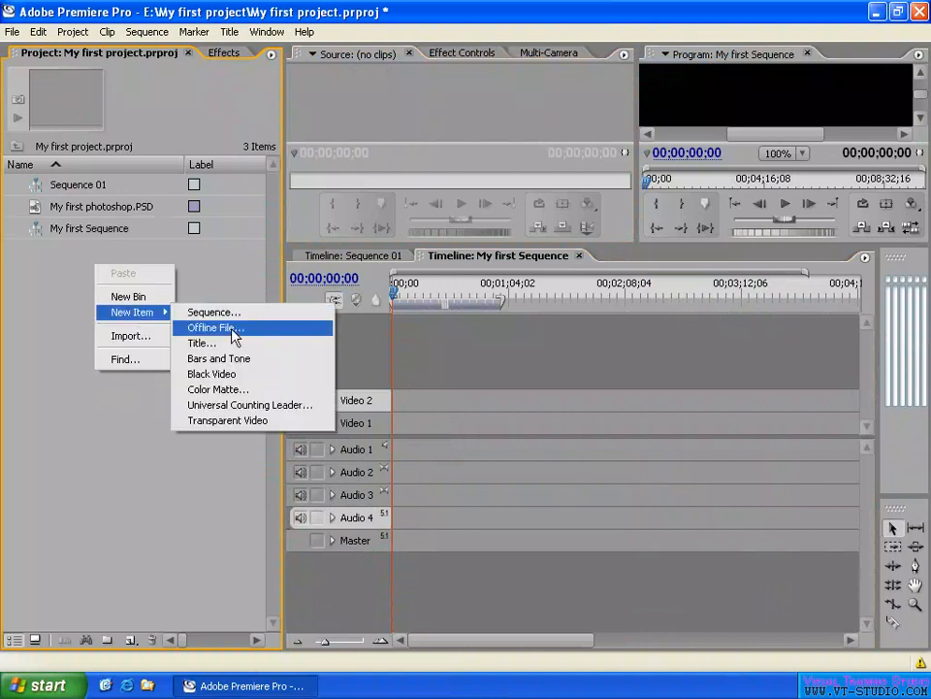
{"action": "left_click", "coordinate": [236, 332]}
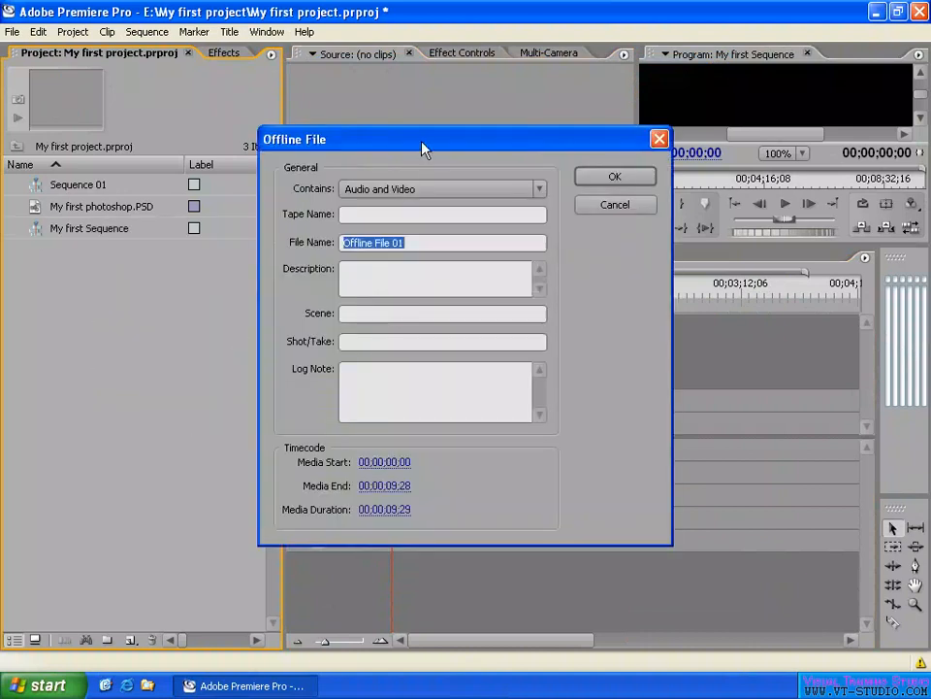
{"action": "left_click_drag", "start_coordinate": [424, 141], "coordinate": [493, 112]}
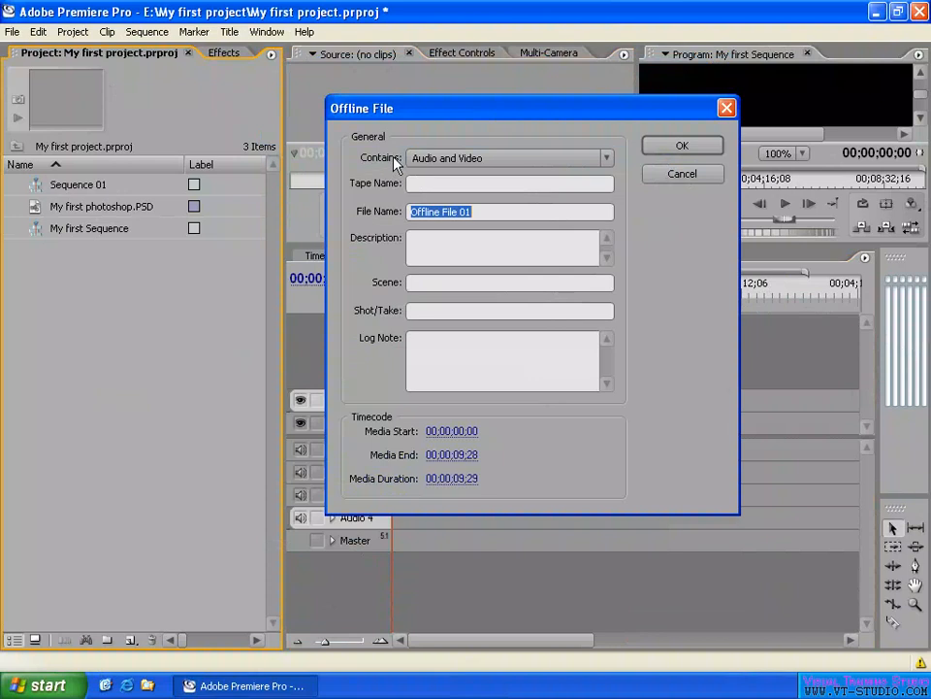
{"action": "left_click", "coordinate": [460, 184]}
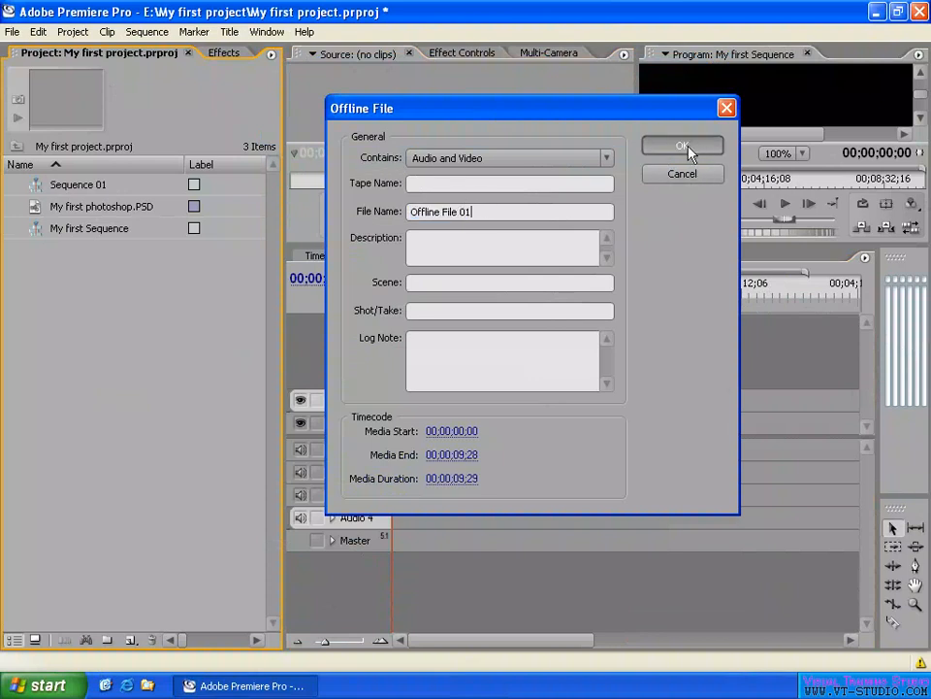
{"action": "left_click_drag", "start_coordinate": [473, 211], "coordinate": [364, 214]}
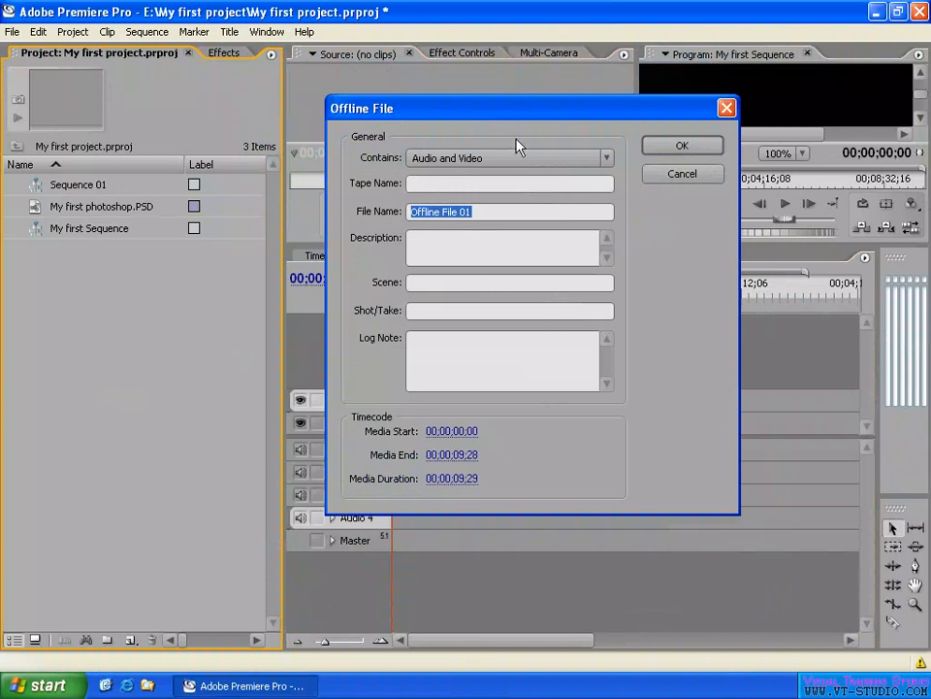
{"action": "mouse_move", "coordinate": [501, 110]}
{"action": "left_mouse_down"}
{"action": "mouse_move", "coordinate": [482, 99]}
{"action": "mouse_move", "coordinate": [498, 107]}
{"action": "left_mouse_up"}
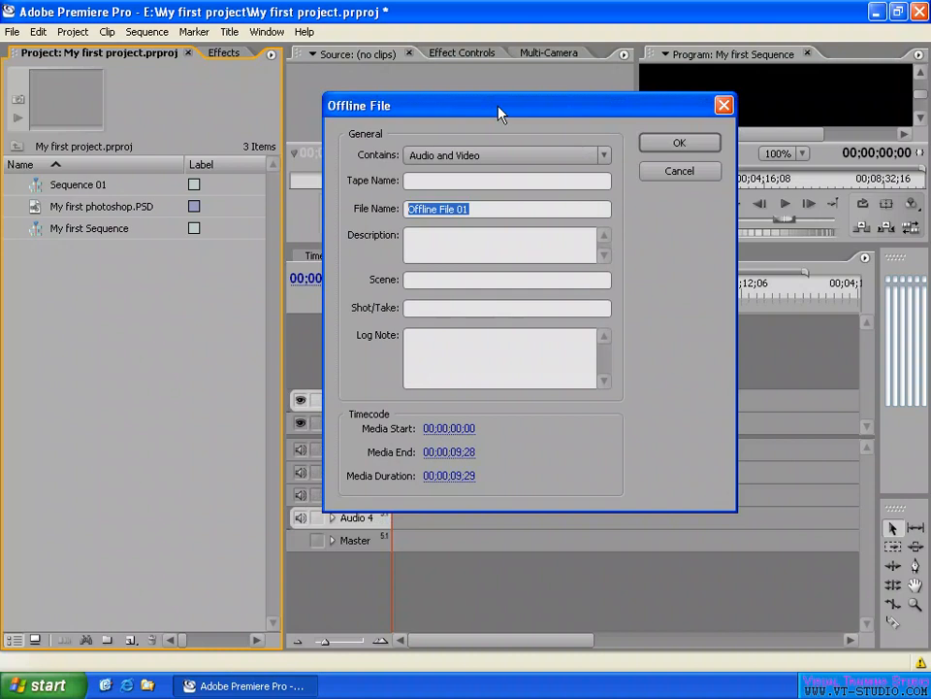
Step: Set the offline file's media start timecode to 00;00;21;00
{"action": "left_click", "coordinate": [449, 432]}
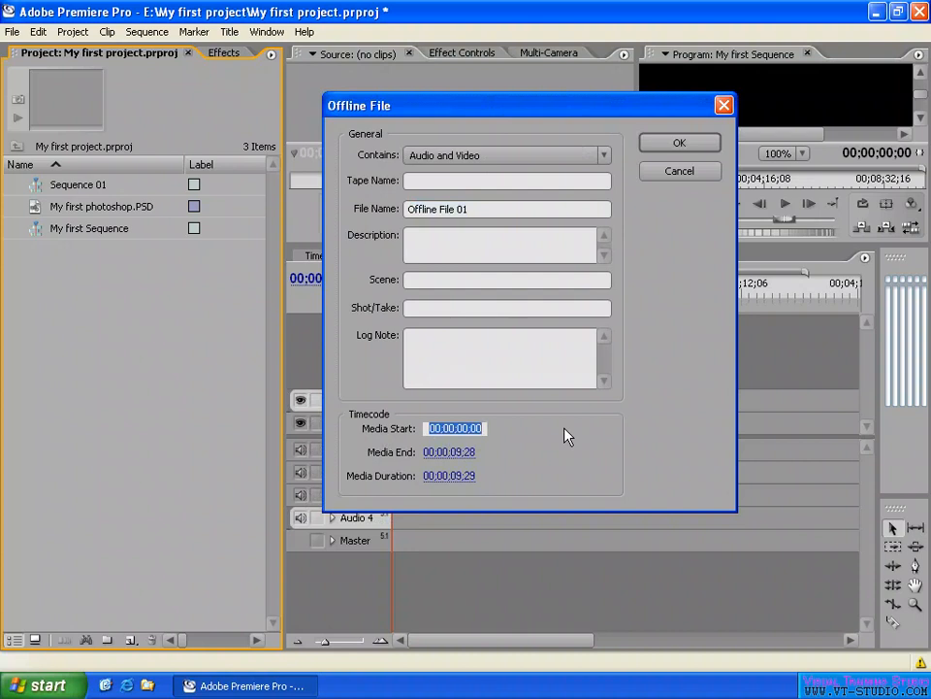
{"action": "type", "text": "2"}
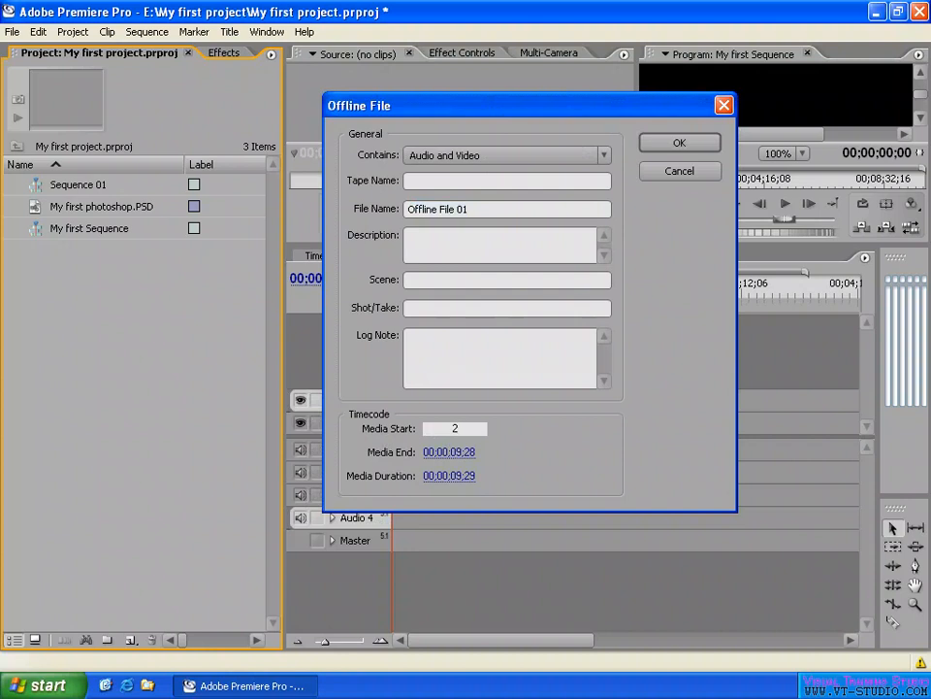
{"action": "type", "text": "100"}
{"action": "key", "text": "Return"}
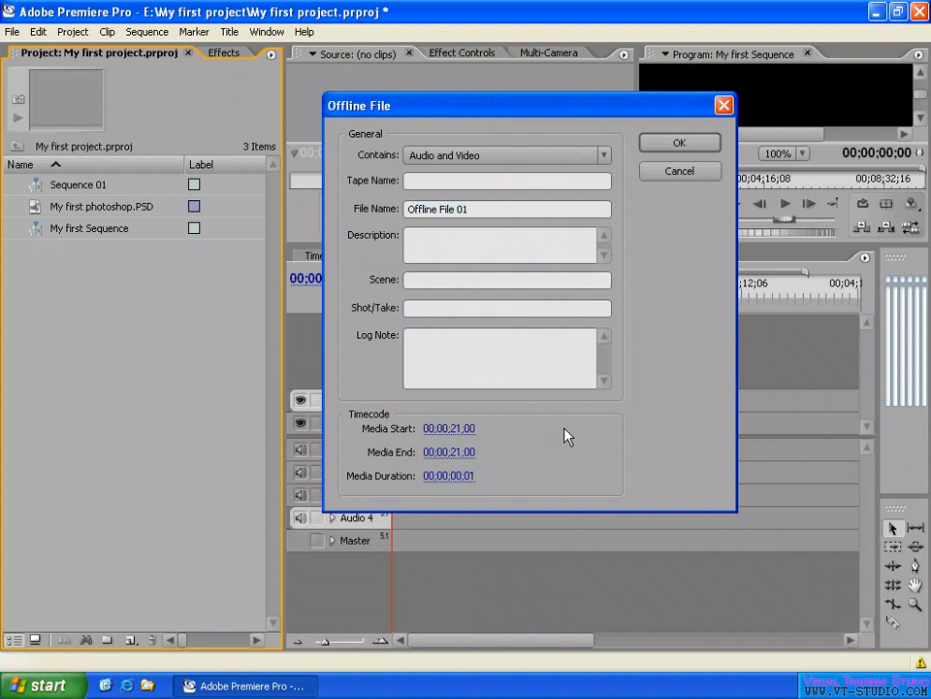
Step: Set the offline file's media start timecode to 00;21;15;05
{"action": "left_click", "coordinate": [454, 429]}
{"action": "left_click_drag", "start_coordinate": [443, 429], "coordinate": [455, 429]}
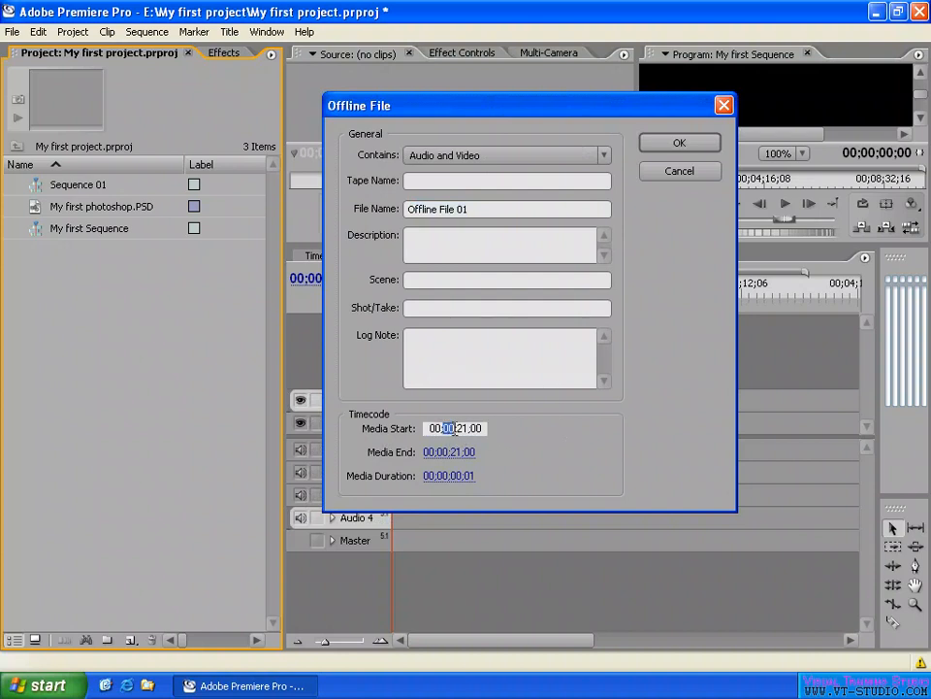
{"action": "type", "text": "21;"}
{"action": "left_click_drag", "start_coordinate": [456, 430], "coordinate": [467, 430]}
{"action": "type", "text": "15;"}
{"action": "left_click_drag", "start_coordinate": [476, 432], "coordinate": [485, 431]}
{"action": "type", "text": "5"}
Step: Set the offline file's media end timecode to 00;35;44;09
{"action": "left_click", "coordinate": [462, 452]}
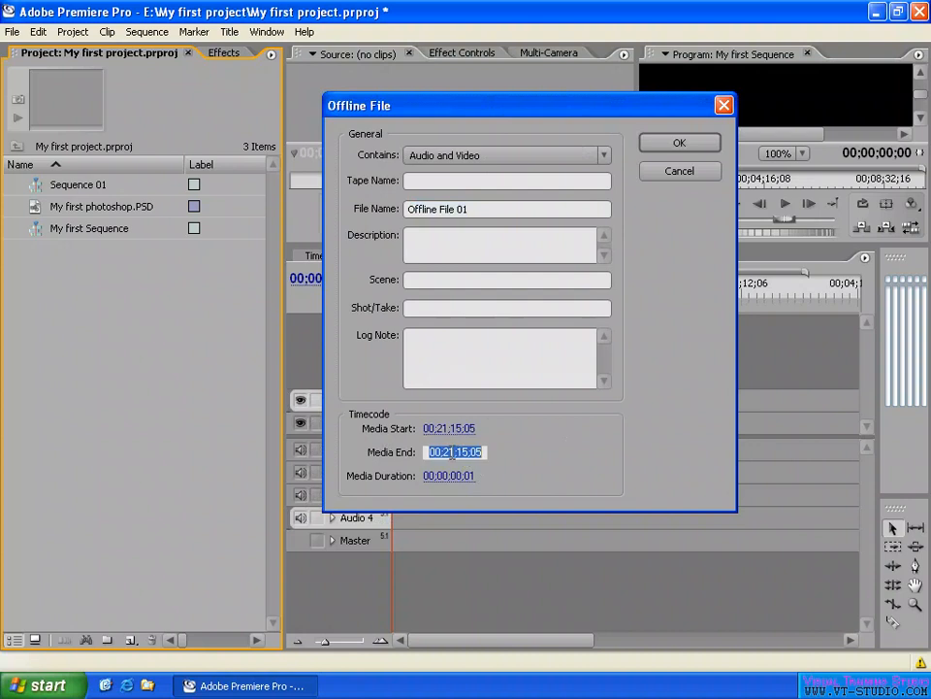
{"action": "left_click", "coordinate": [539, 459]}
{"action": "left_click_drag", "start_coordinate": [441, 455], "coordinate": [466, 447]}
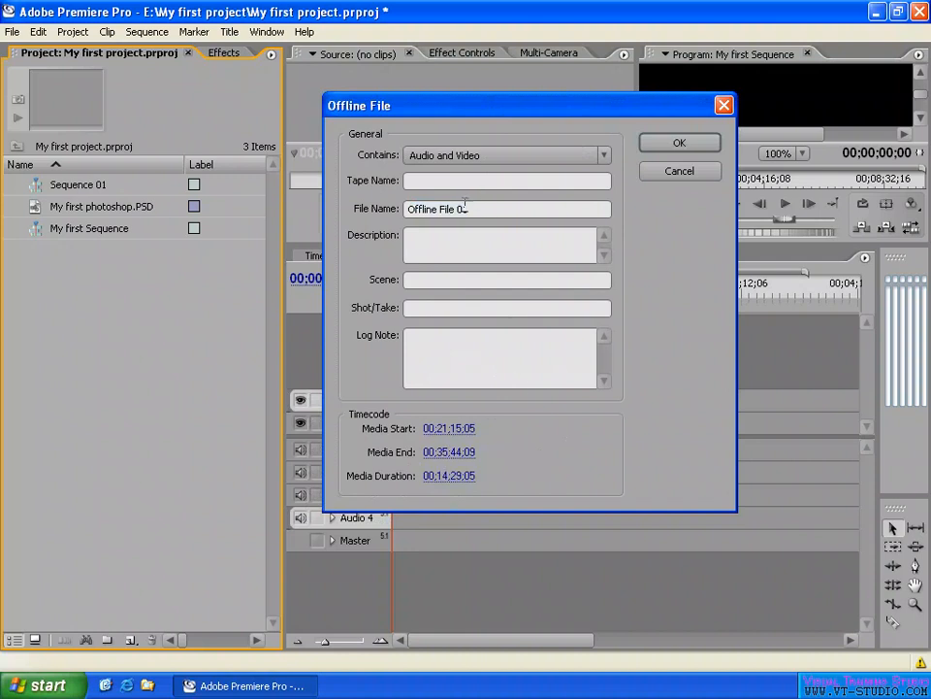
{"action": "left_click_drag", "start_coordinate": [489, 211], "coordinate": [322, 215]}
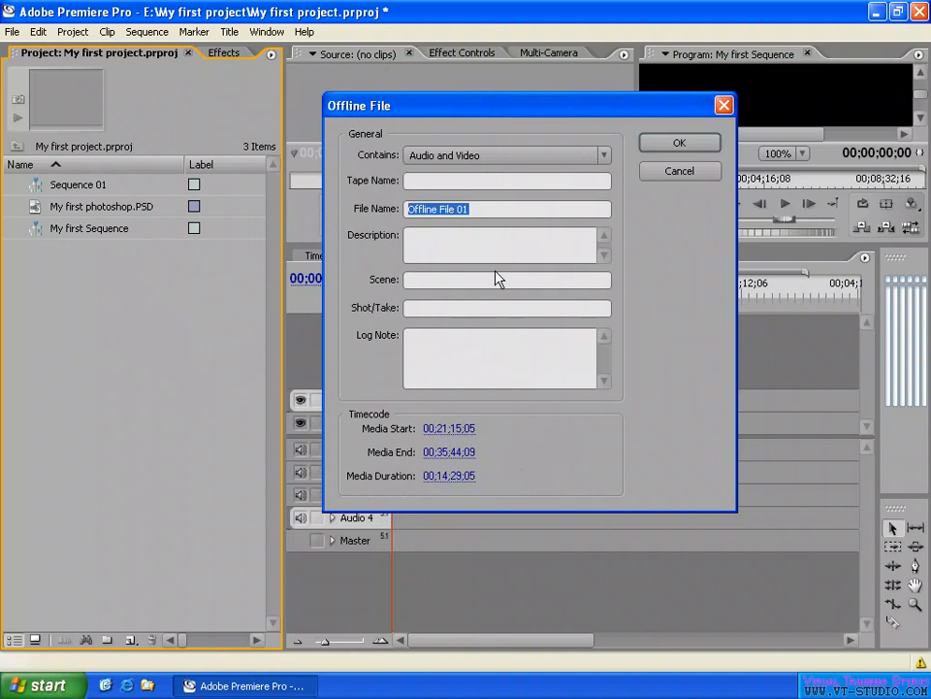
Step: Switch the offline file's contents to Audio and back to Audio and Video
{"action": "left_click", "coordinate": [363, 159]}
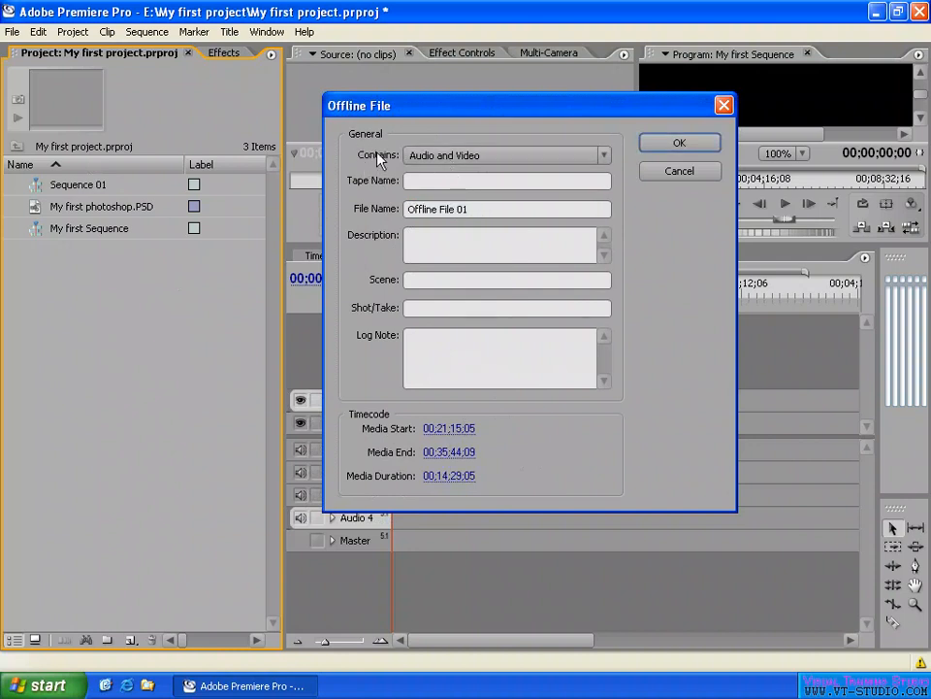
{"action": "left_click", "coordinate": [458, 161]}
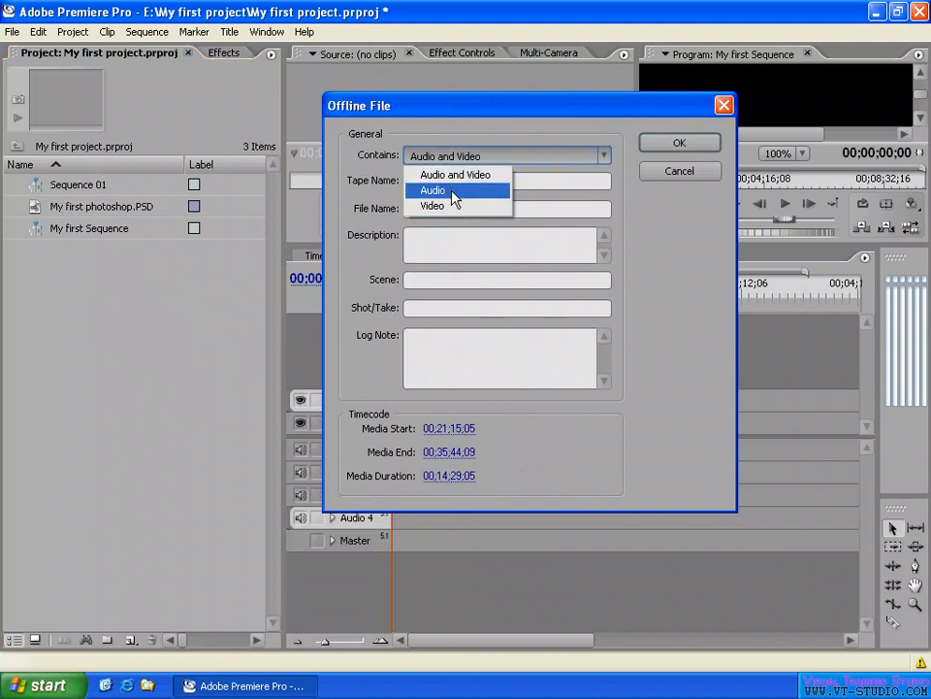
{"action": "left_click", "coordinate": [453, 191]}
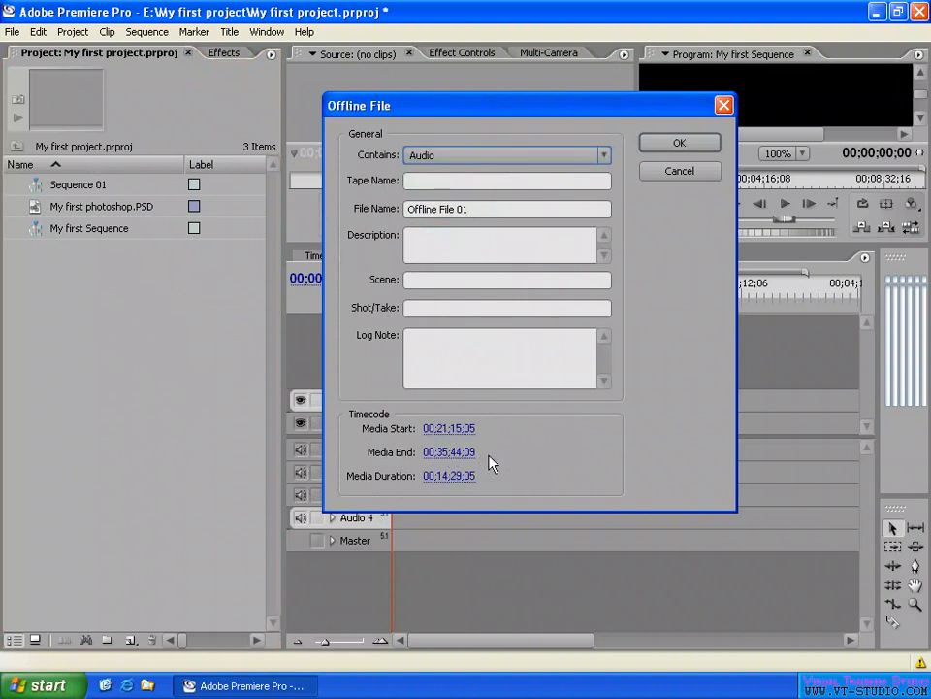
{"action": "left_click", "coordinate": [469, 161]}
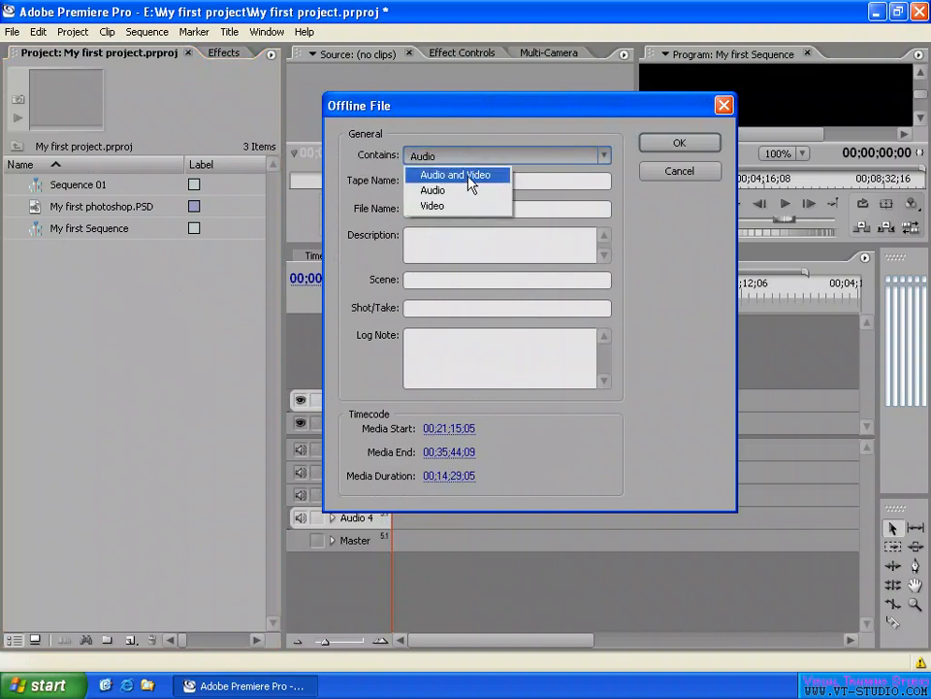
{"action": "left_click", "coordinate": [464, 176]}
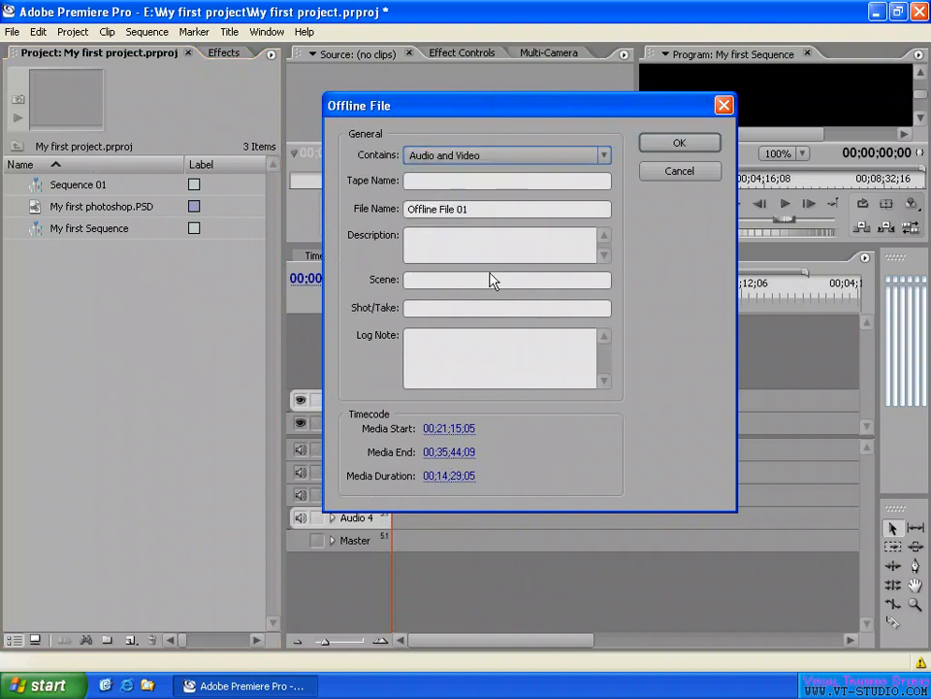
Step: Enter the tape name Botanic Garden Tape 01 and the file name Chinese Garden for the offline file
{"action": "left_click", "coordinate": [409, 184]}
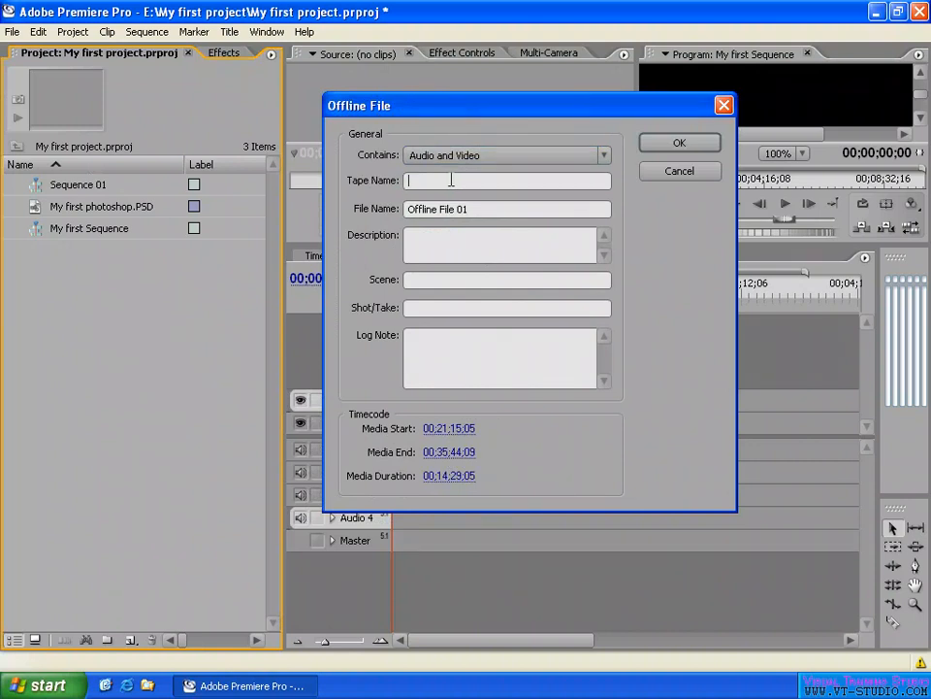
{"action": "type", "text": "Botanic Garden Tap"}
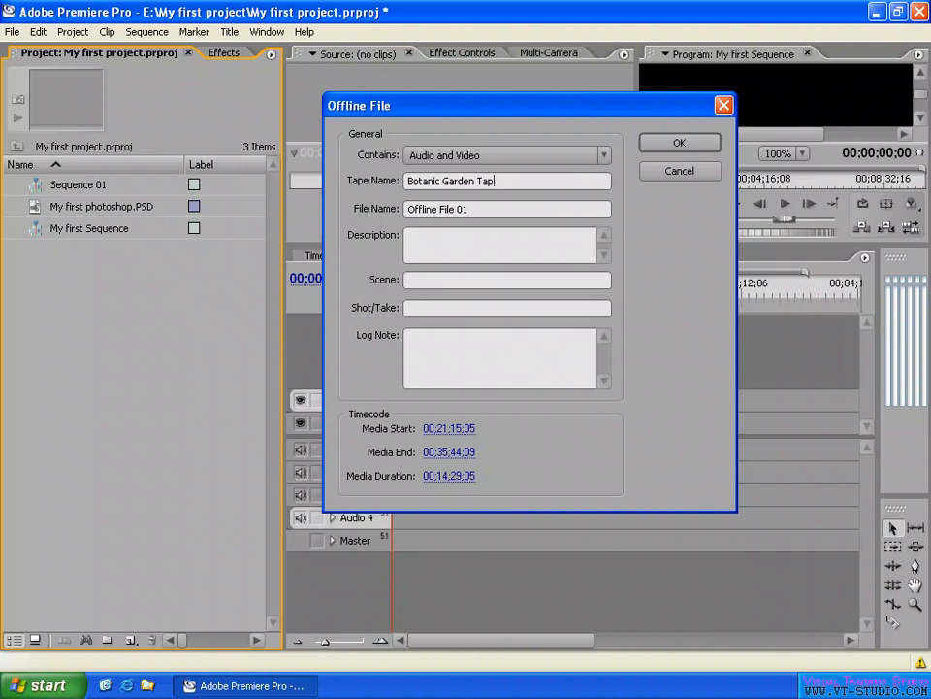
{"action": "type", "text": "e 01"}
{"action": "left_click_drag", "start_coordinate": [535, 180], "coordinate": [351, 191]}
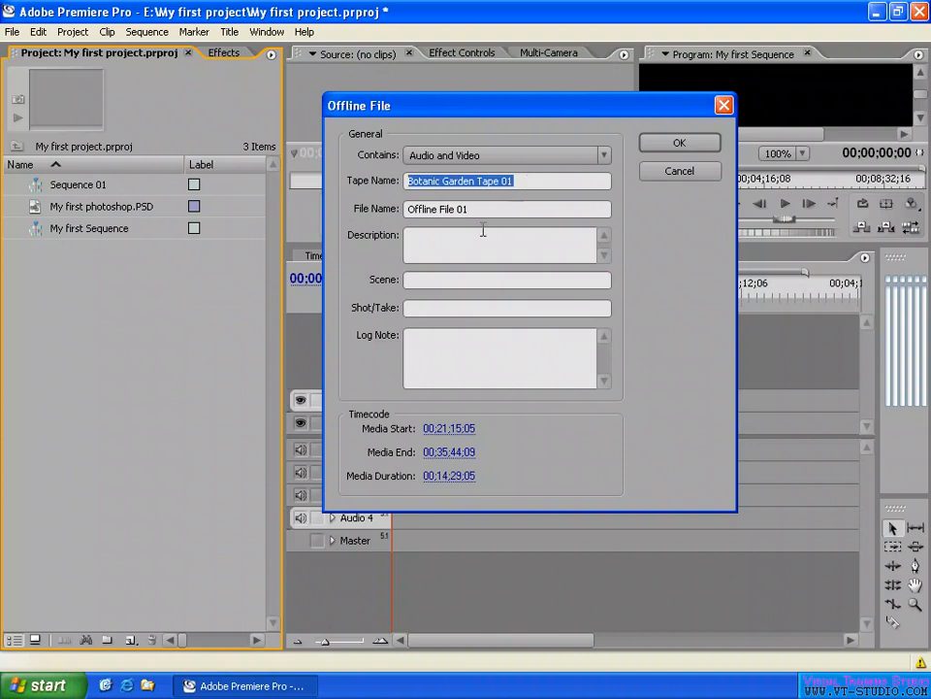
{"action": "left_click_drag", "start_coordinate": [507, 207], "coordinate": [405, 210]}
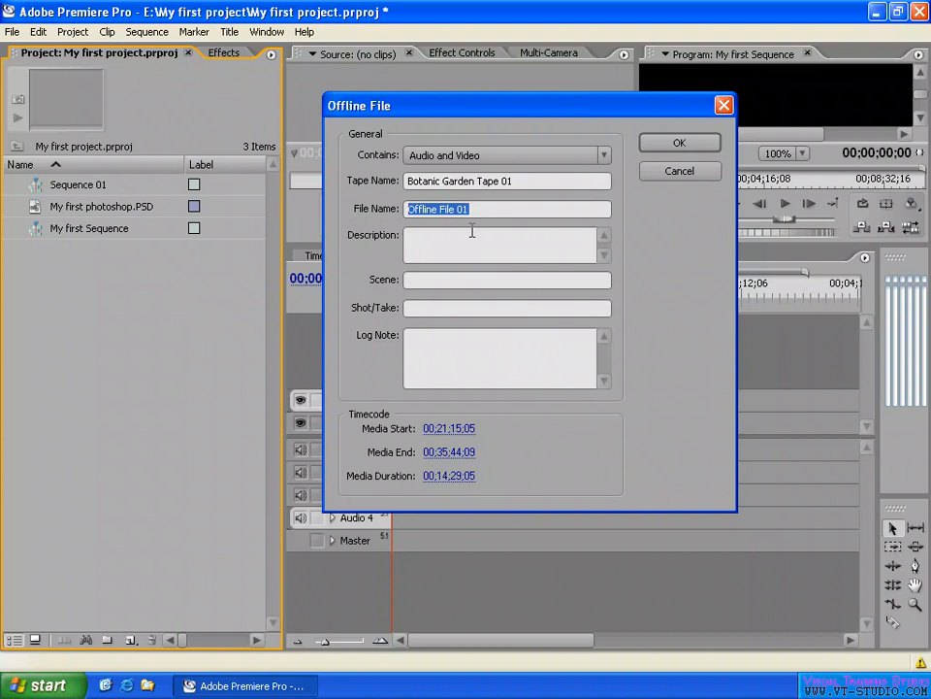
{"action": "type", "text": "Chinese Garden"}
Step: Describe the offline file as "This is the Chinese Garden, the ,,,,"
{"action": "left_click", "coordinate": [449, 241]}
{"action": "type", "text": "This is "}
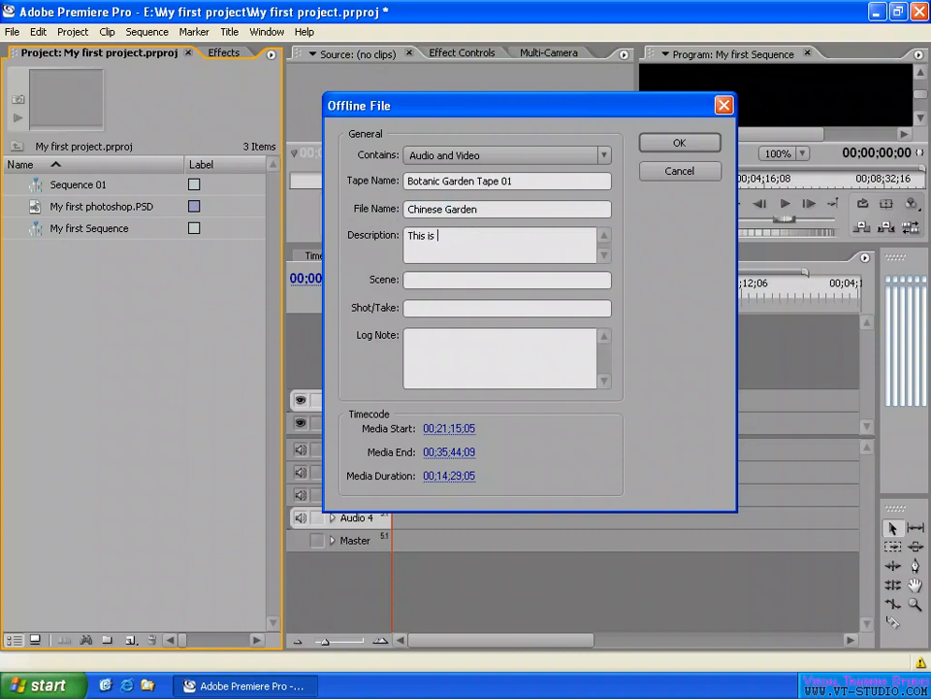
{"action": "type", "text": "a"}
{"action": "key", "text": "BackSpace"}
{"action": "type", "text": "the Chinese Garden, the ,,"}
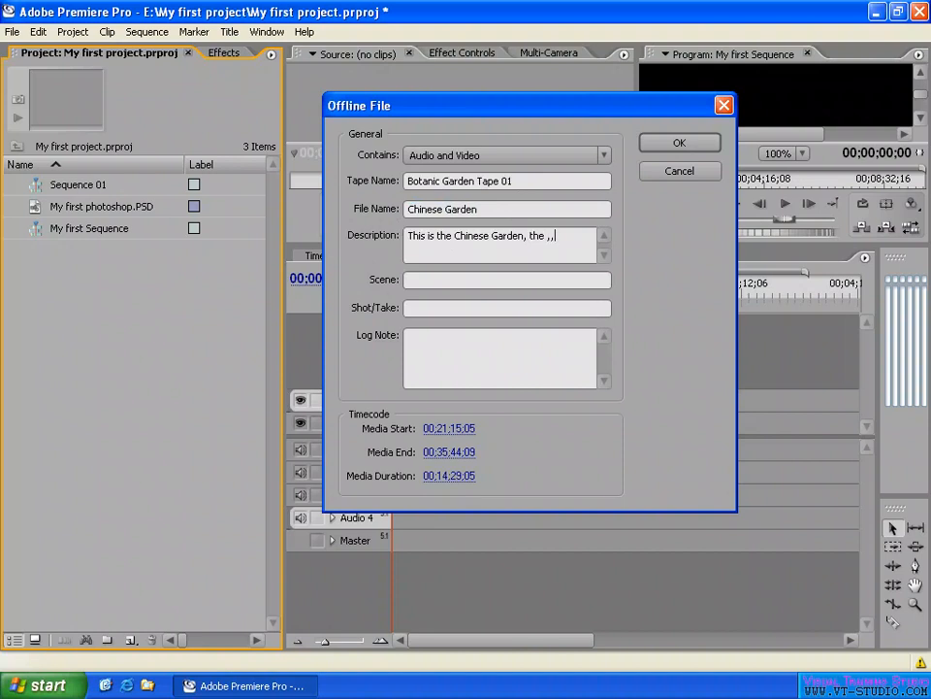
{"action": "type", "text": ",,"}
{"action": "left_click", "coordinate": [427, 280]}
{"action": "left_click", "coordinate": [412, 308]}
{"action": "left_click", "coordinate": [427, 280]}
{"action": "left_click", "coordinate": [427, 282]}
{"action": "left_click", "coordinate": [425, 308]}
{"action": "left_click", "coordinate": [432, 278]}
{"action": "left_click", "coordinate": [435, 307]}
{"action": "left_click", "coordinate": [424, 279]}
{"action": "left_click", "coordinate": [428, 279]}
{"action": "left_click_drag", "start_coordinate": [518, 210], "coordinate": [262, 204]}
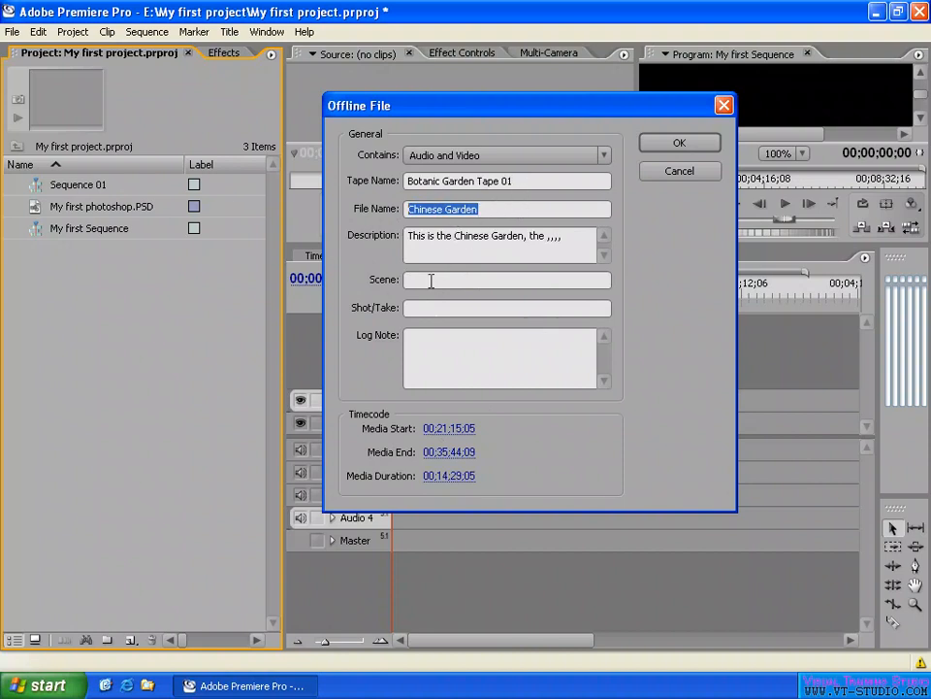
Step: Leave the scene, shot/take and log note blank and create the Chinese Garden offline file
{"action": "left_click", "coordinate": [438, 279]}
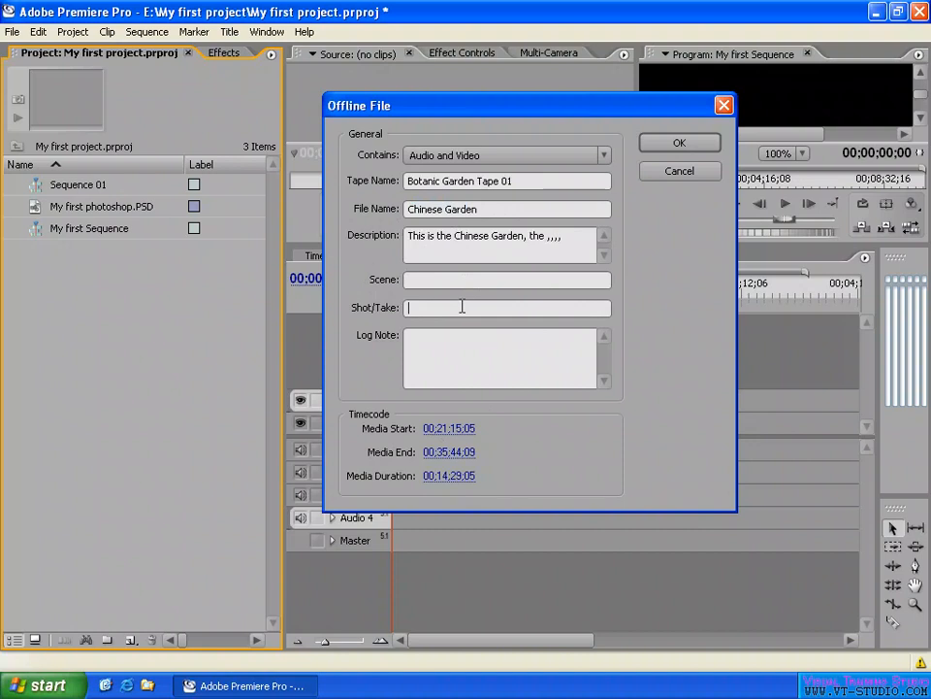
{"action": "left_click", "coordinate": [432, 277]}
{"action": "left_click", "coordinate": [424, 305]}
{"action": "left_click", "coordinate": [425, 336]}
{"action": "left_click_drag", "start_coordinate": [409, 236], "coordinate": [526, 264]}
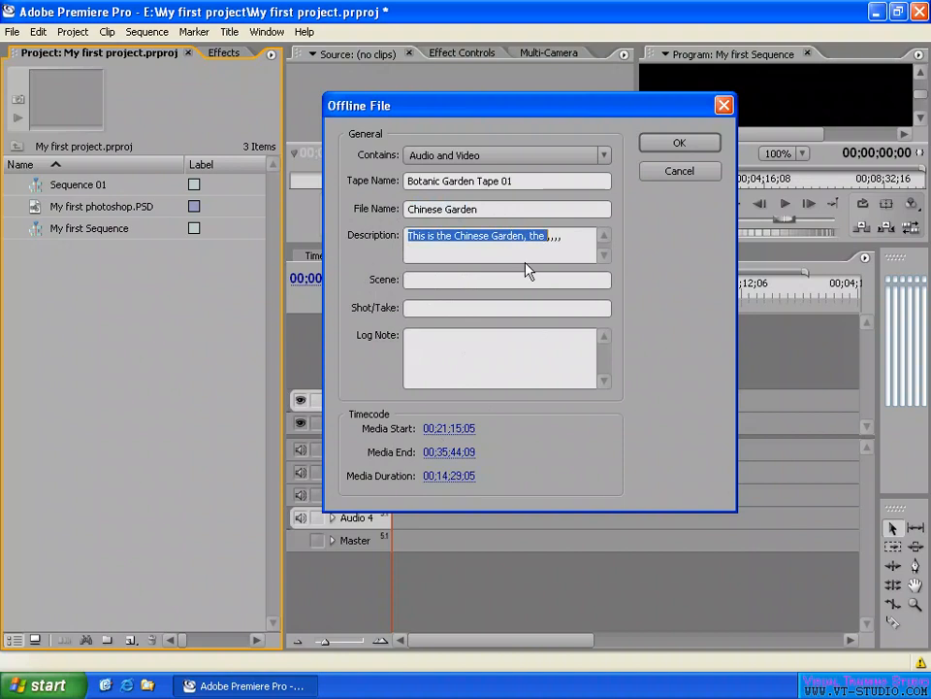
{"action": "left_click", "coordinate": [457, 348]}
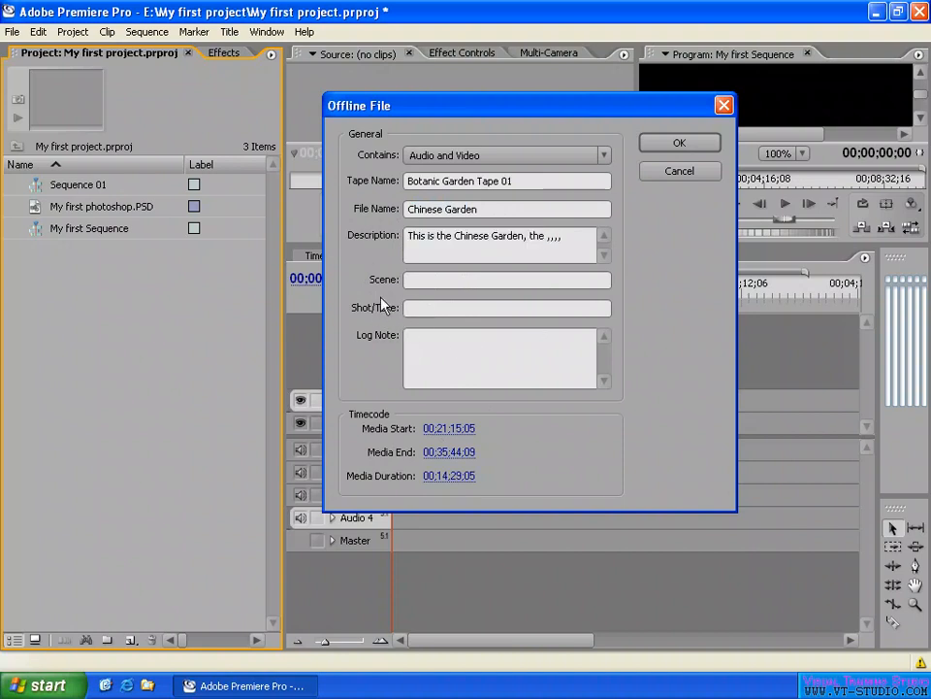
{"action": "left_click", "coordinate": [436, 307]}
{"action": "left_click", "coordinate": [430, 281]}
{"action": "left_click", "coordinate": [432, 342]}
{"action": "left_click", "coordinate": [438, 309]}
{"action": "left_click", "coordinate": [439, 281]}
{"action": "left_click", "coordinate": [679, 145]}
{"action": "left_click", "coordinate": [146, 330]}
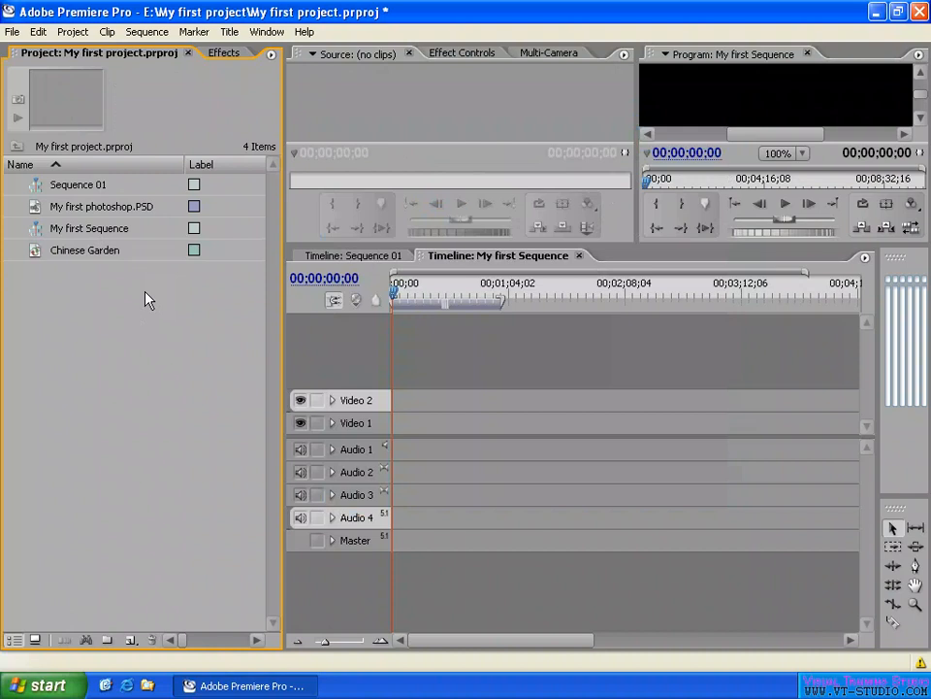
Step: Examine the properties of the Chinese Garden offline file and close them
{"action": "right_click", "coordinate": [81, 255]}
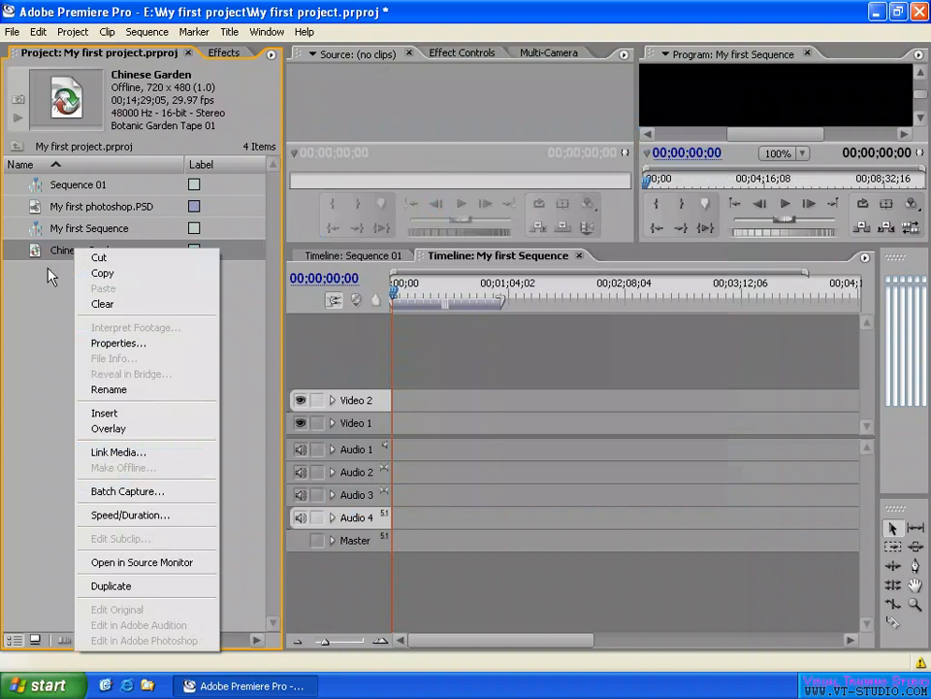
{"action": "right_click", "coordinate": [38, 251]}
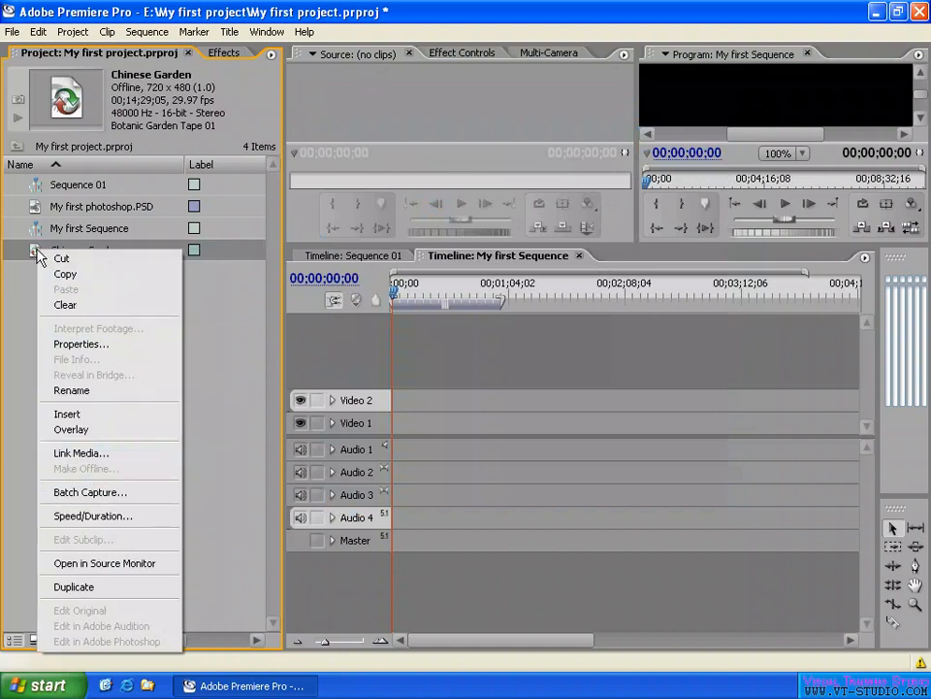
{"action": "left_click", "coordinate": [105, 344]}
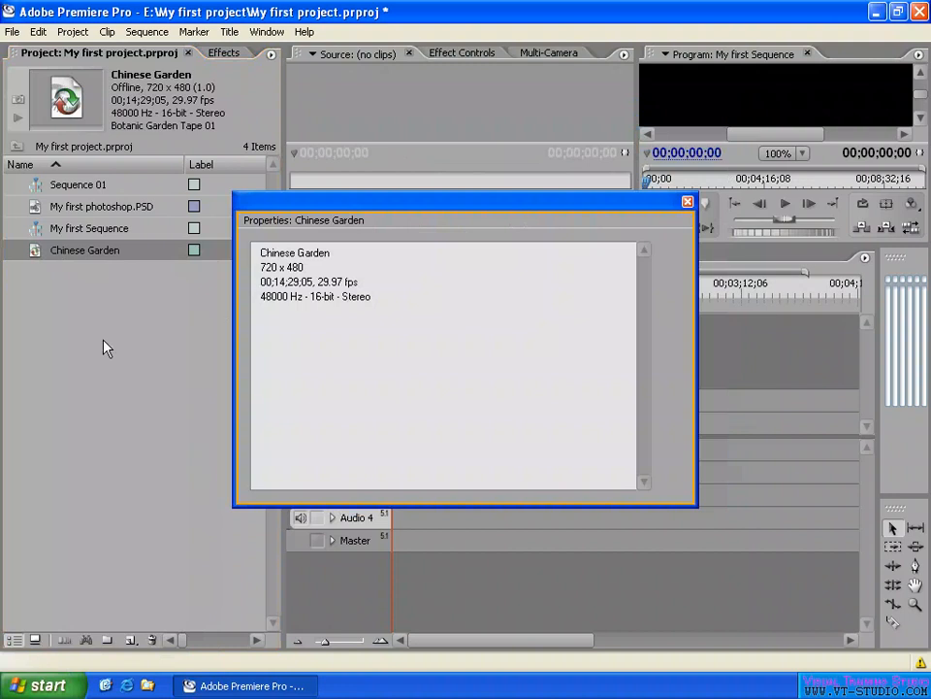
{"action": "left_click", "coordinate": [688, 201]}
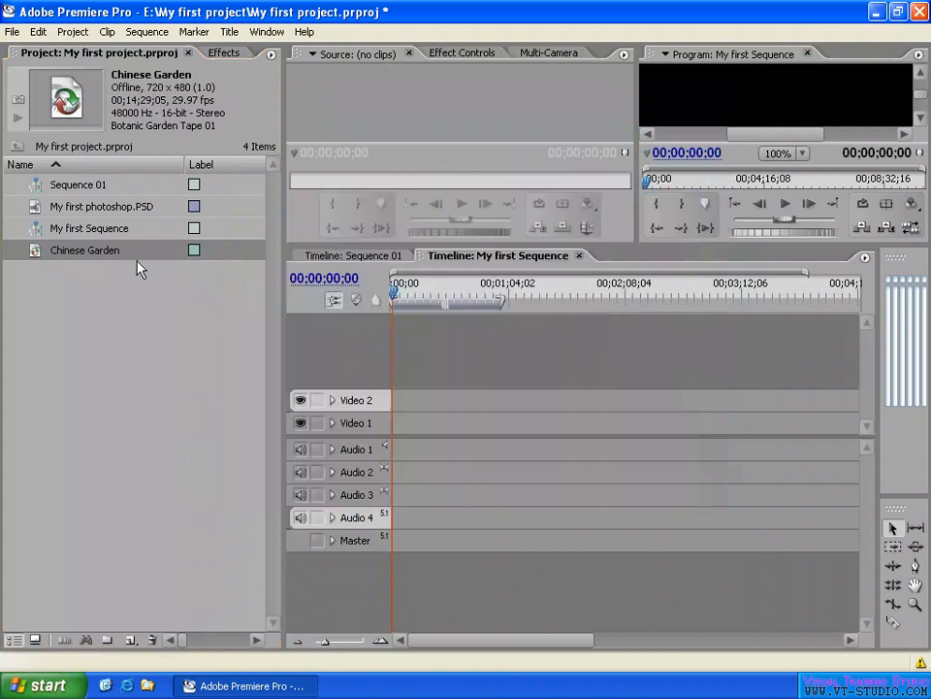
{"action": "left_click", "coordinate": [123, 307]}
{"action": "right_click", "coordinate": [123, 303]}
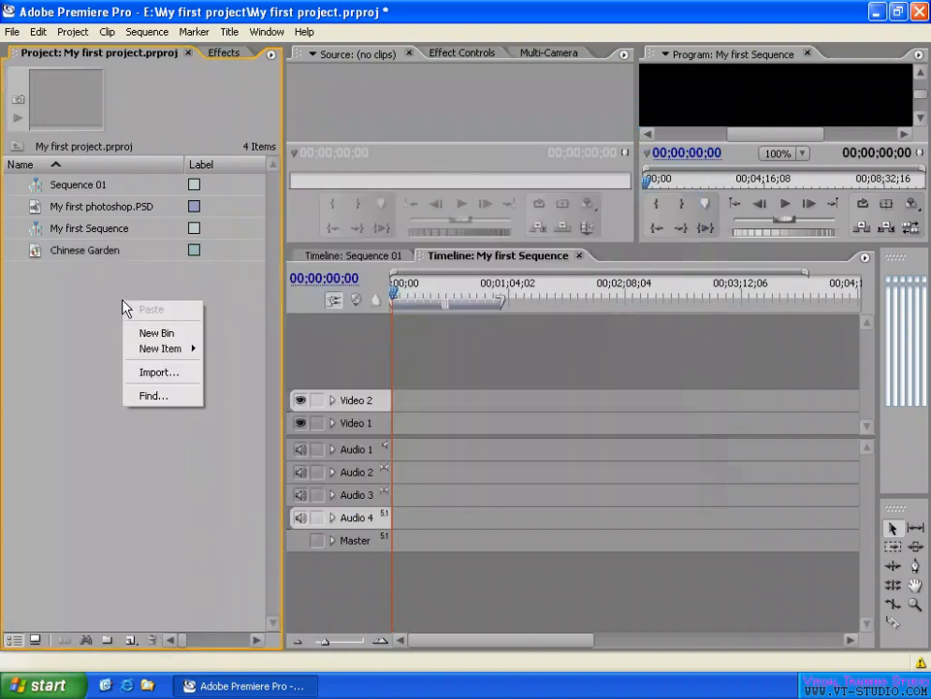
{"action": "mouse_move", "coordinate": [178, 351]}
{"action": "left_click", "coordinate": [274, 373]}
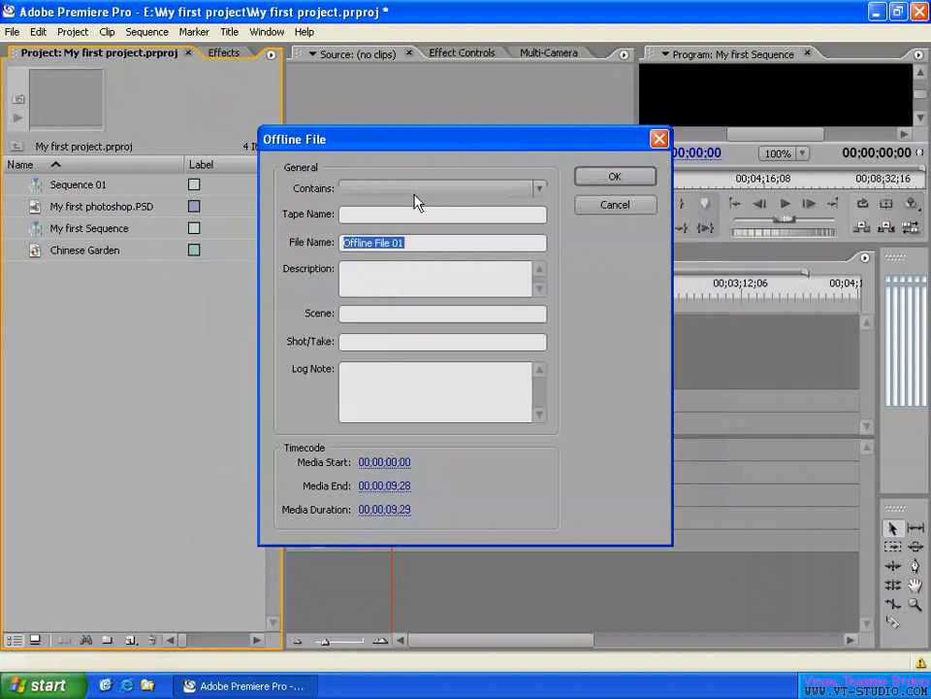
{"action": "left_click_drag", "start_coordinate": [387, 510], "coordinate": [449, 510]}
{"action": "left_click_drag", "start_coordinate": [379, 485], "coordinate": [414, 462]}
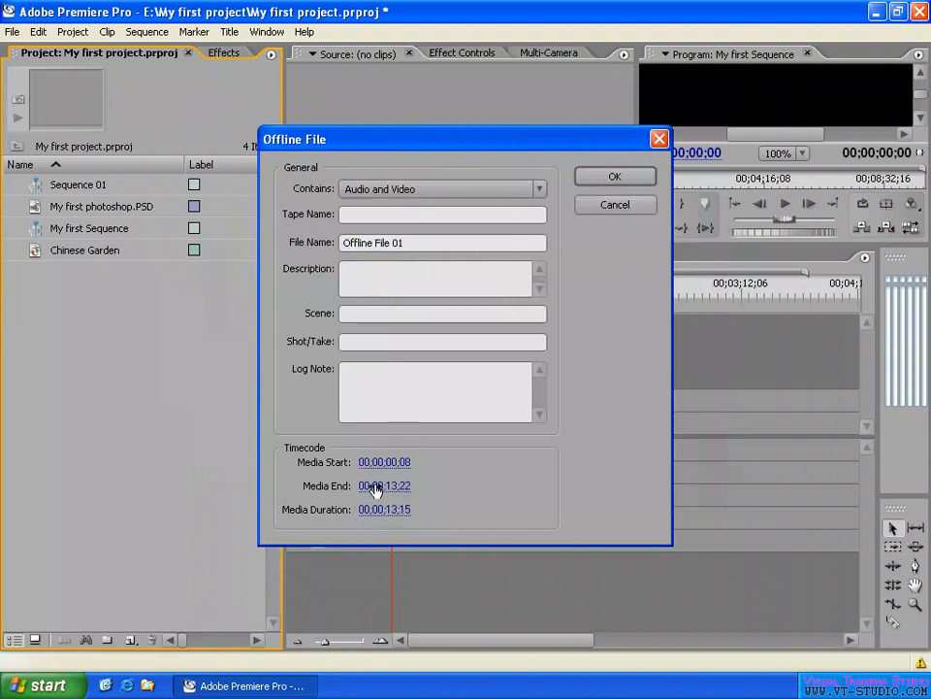
{"action": "left_click_drag", "start_coordinate": [364, 486], "coordinate": [397, 490]}
{"action": "left_click", "coordinate": [378, 266]}
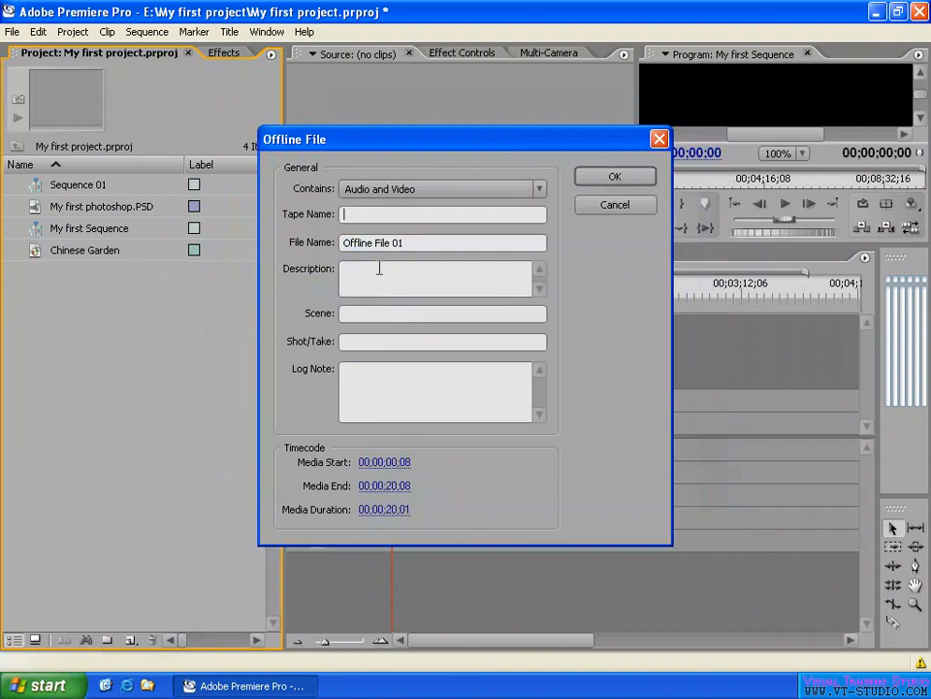
{"action": "left_click", "coordinate": [617, 207]}
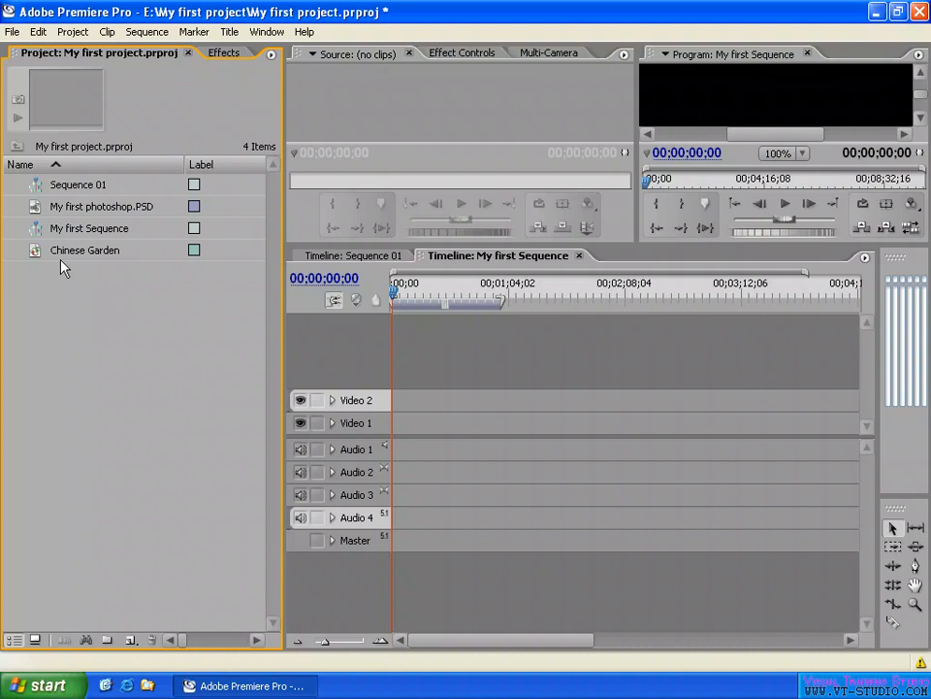
Step: Create a new title in the project with the name Title 01
{"action": "right_click", "coordinate": [102, 301]}
{"action": "mouse_move", "coordinate": [146, 345]}
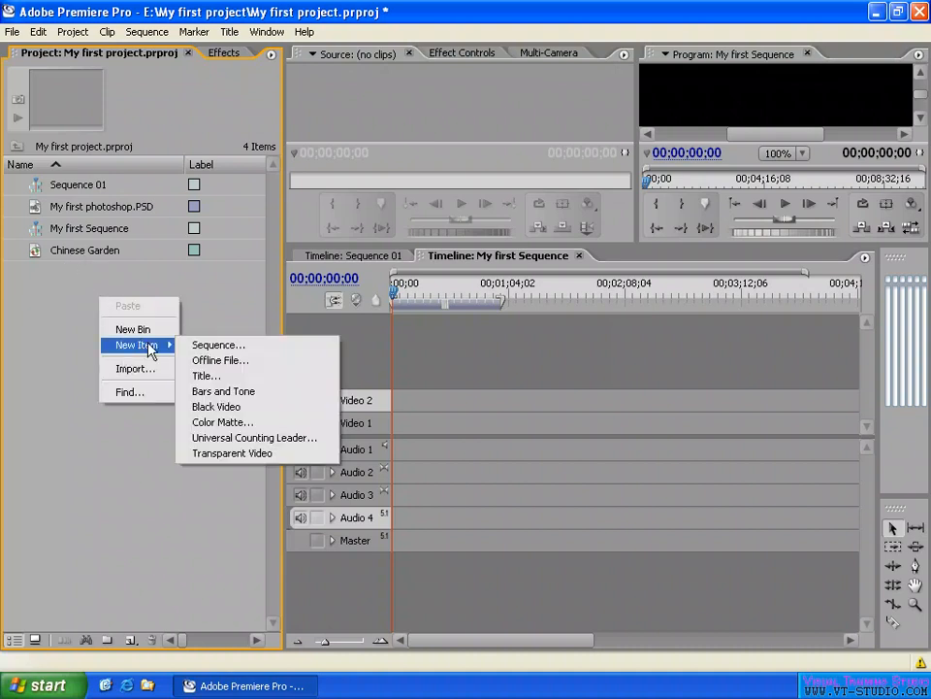
{"action": "left_click", "coordinate": [212, 379]}
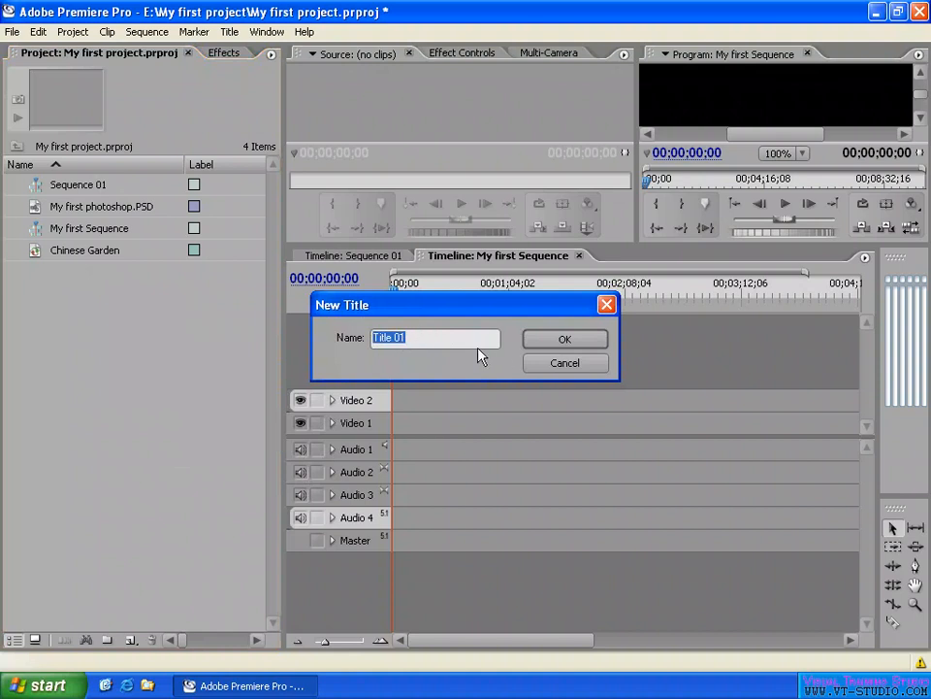
{"action": "left_click", "coordinate": [567, 341]}
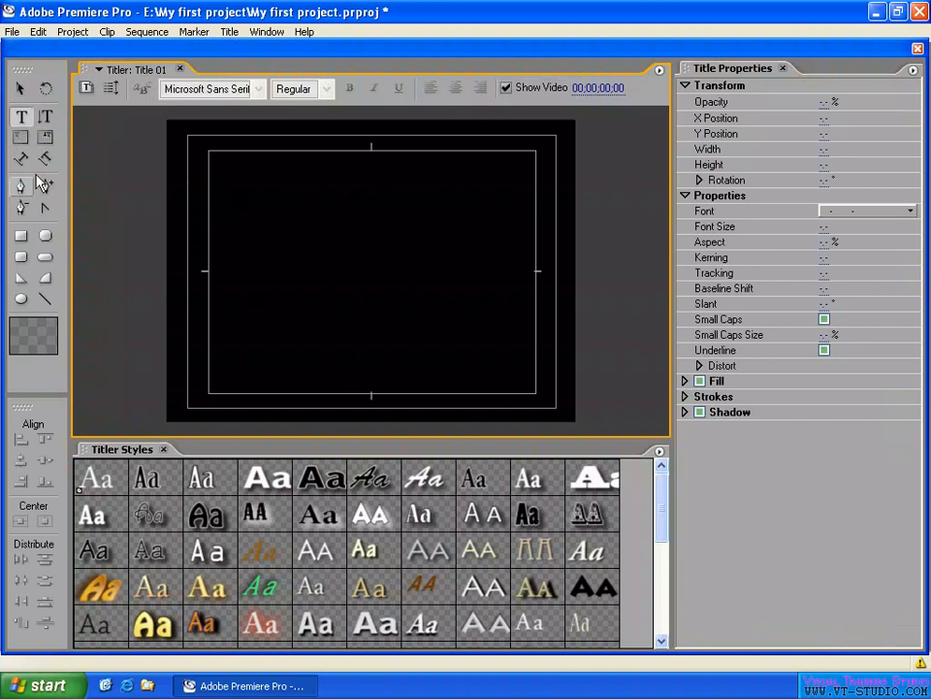
Step: Draw a rectangle about 174 wide and 158 high in the left half of the title frame, and deselect it
{"action": "left_click", "coordinate": [21, 235]}
{"action": "left_click_drag", "start_coordinate": [230, 211], "coordinate": [341, 313]}
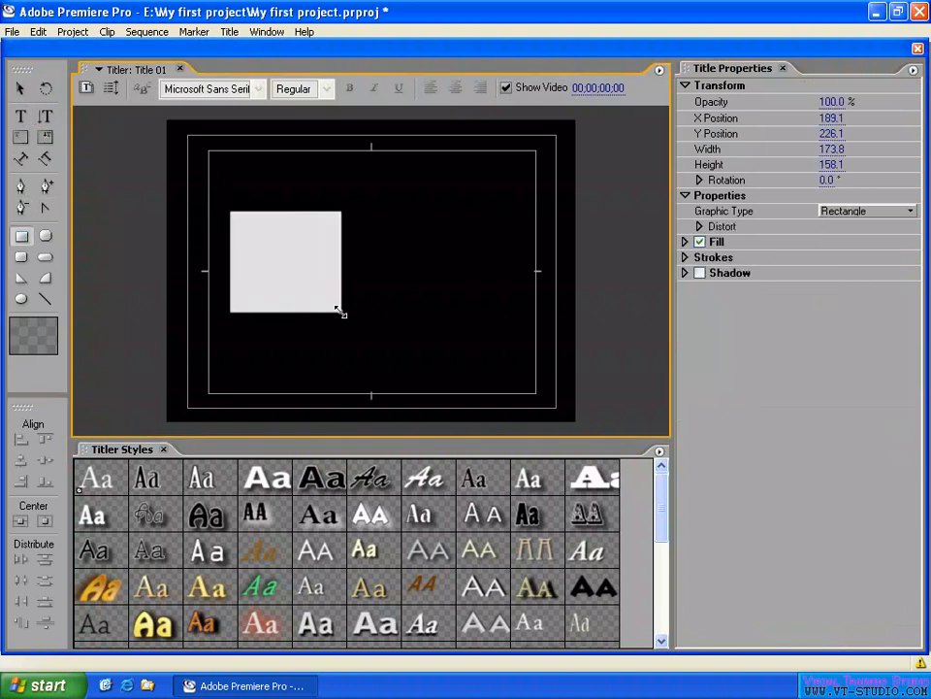
{"action": "left_click", "coordinate": [20, 88]}
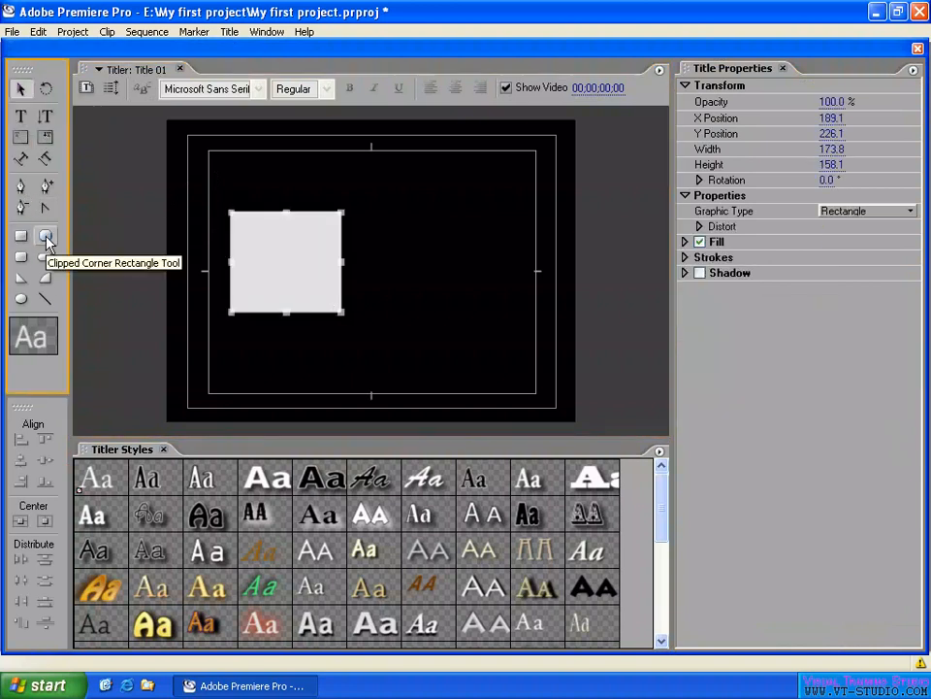
{"action": "left_click", "coordinate": [488, 316]}
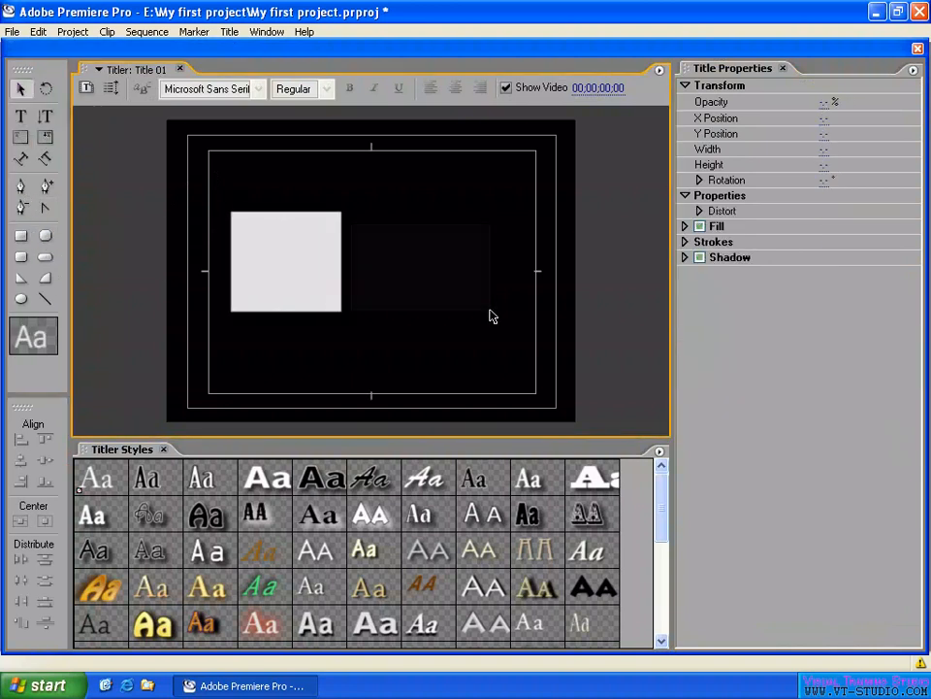
Step: Draw three clipped corner rectangles: a tall one mid-frame, one about 93 by 177 at its right, and one about 288 by 124 above
{"action": "left_click", "coordinate": [46, 236]}
{"action": "left_click_drag", "start_coordinate": [446, 208], "coordinate": [364, 361]}
{"action": "left_click_drag", "start_coordinate": [472, 260], "coordinate": [530, 373]}
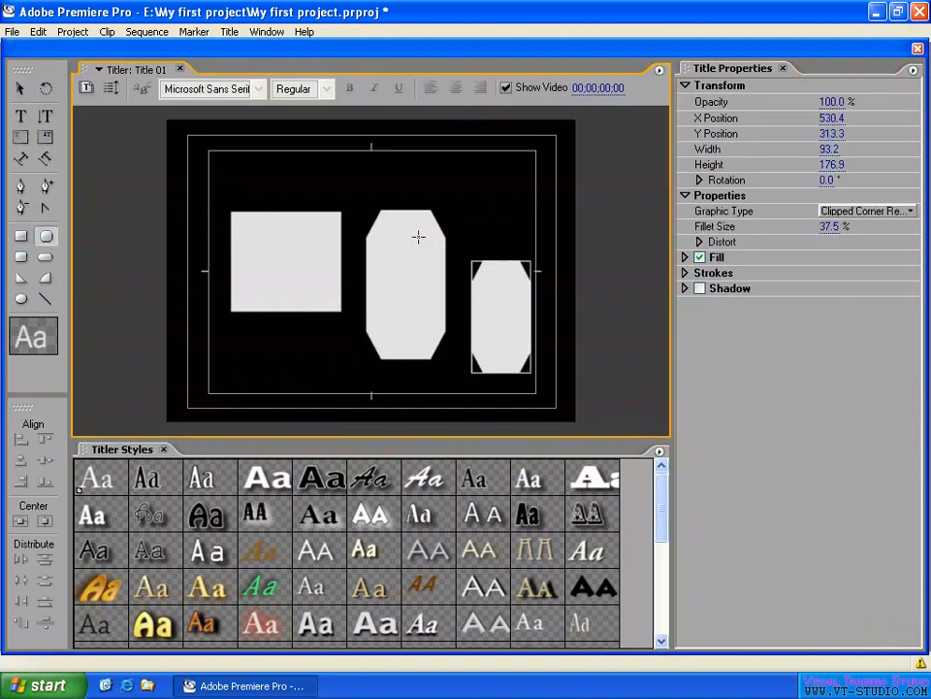
{"action": "left_click_drag", "start_coordinate": [321, 171], "coordinate": [504, 249]}
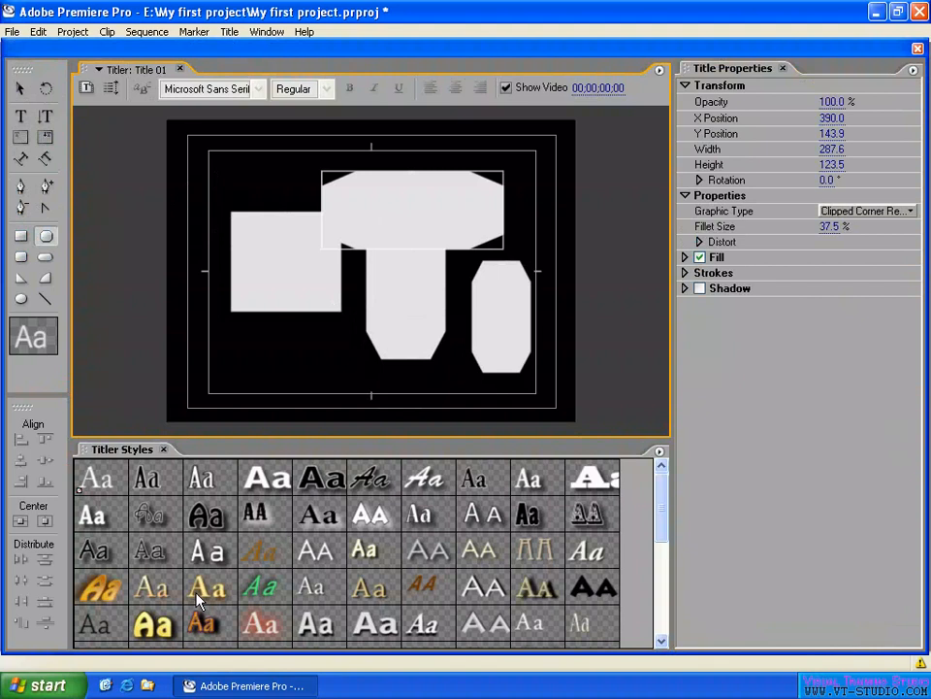
Step: Apply the tan Chaparral Pro style to the wide clipped-corner shape and the glowing yellow Hobo Std style to the plain rectangle
{"action": "left_click", "coordinate": [321, 591]}
{"action": "left_click", "coordinate": [380, 585]}
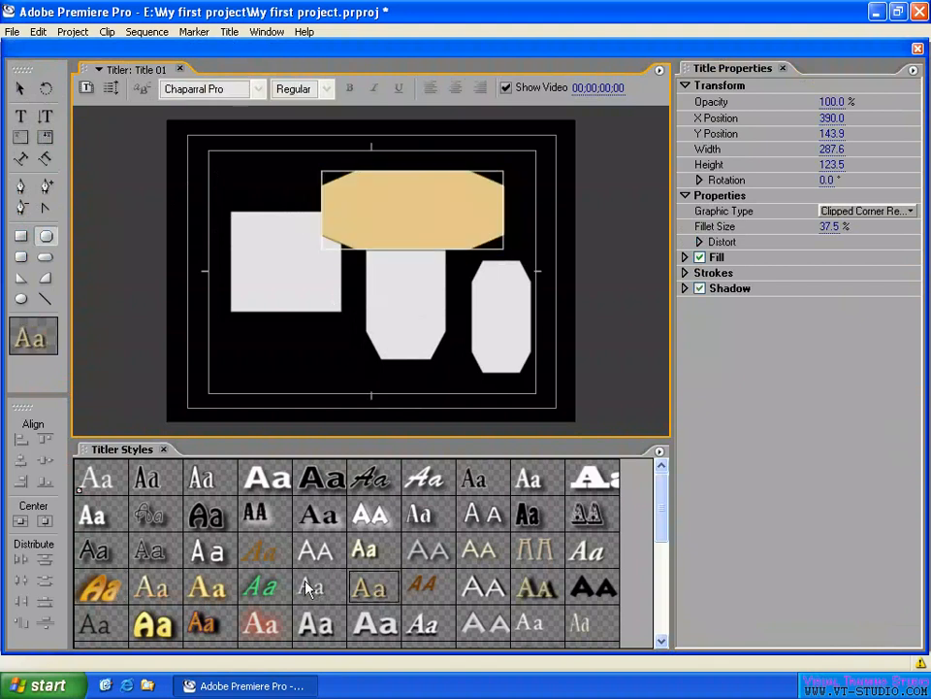
{"action": "key", "text": "v"}
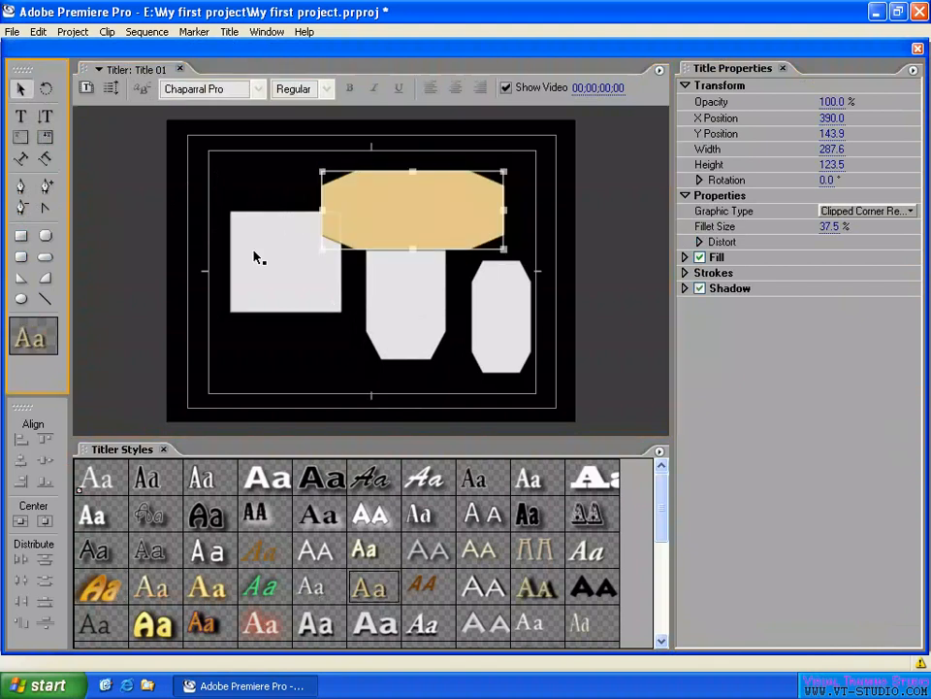
{"action": "left_click", "coordinate": [256, 259]}
{"action": "left_click", "coordinate": [152, 624]}
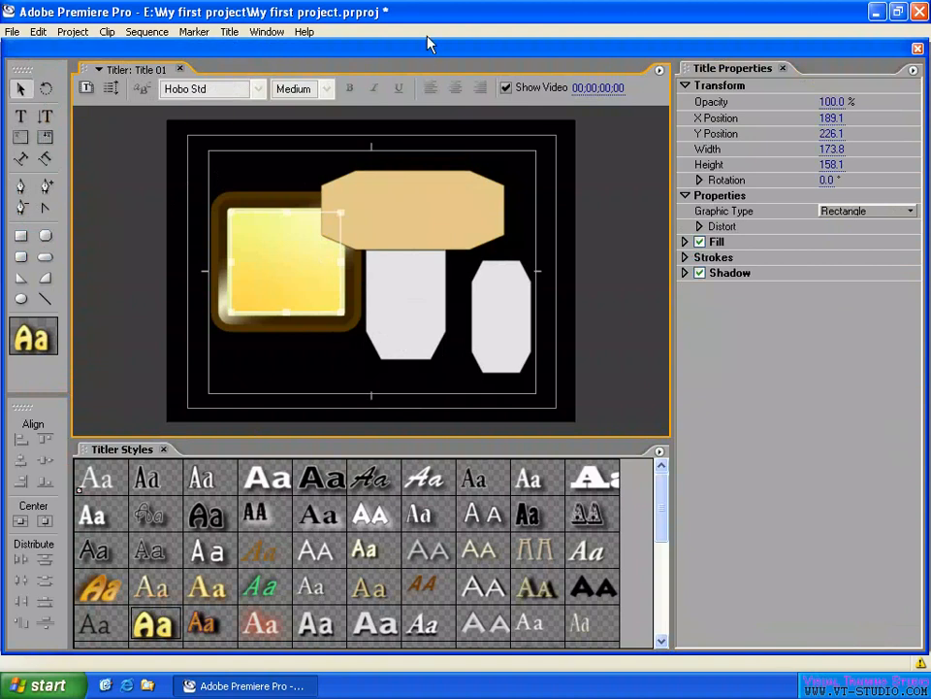
Step: View the title's roll/crawl options without changing them, then close the title editor and select Title 01 in the project
{"action": "left_click", "coordinate": [113, 89]}
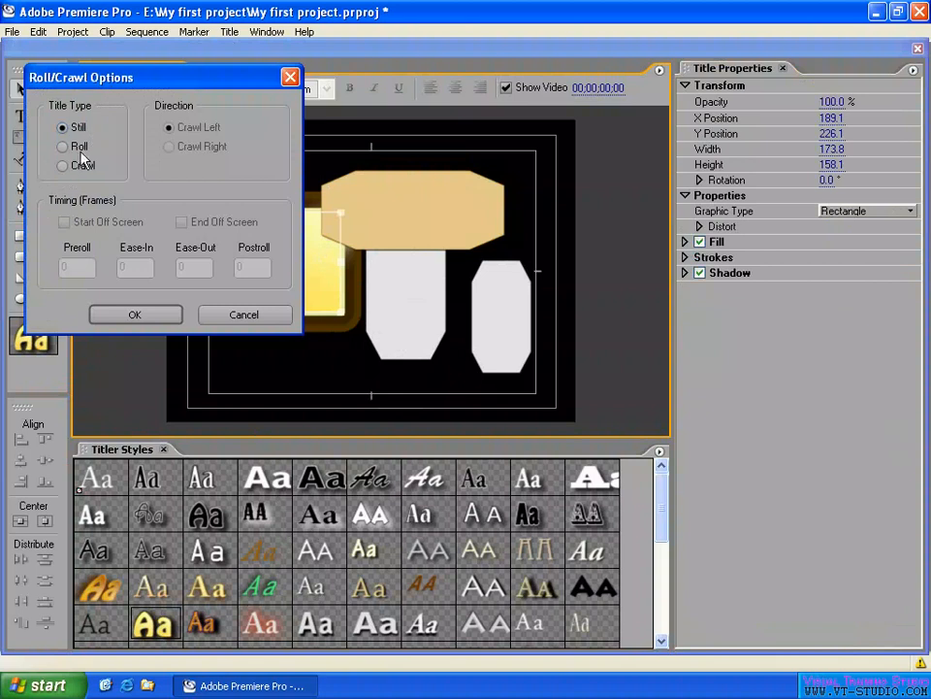
{"action": "left_click", "coordinate": [238, 315]}
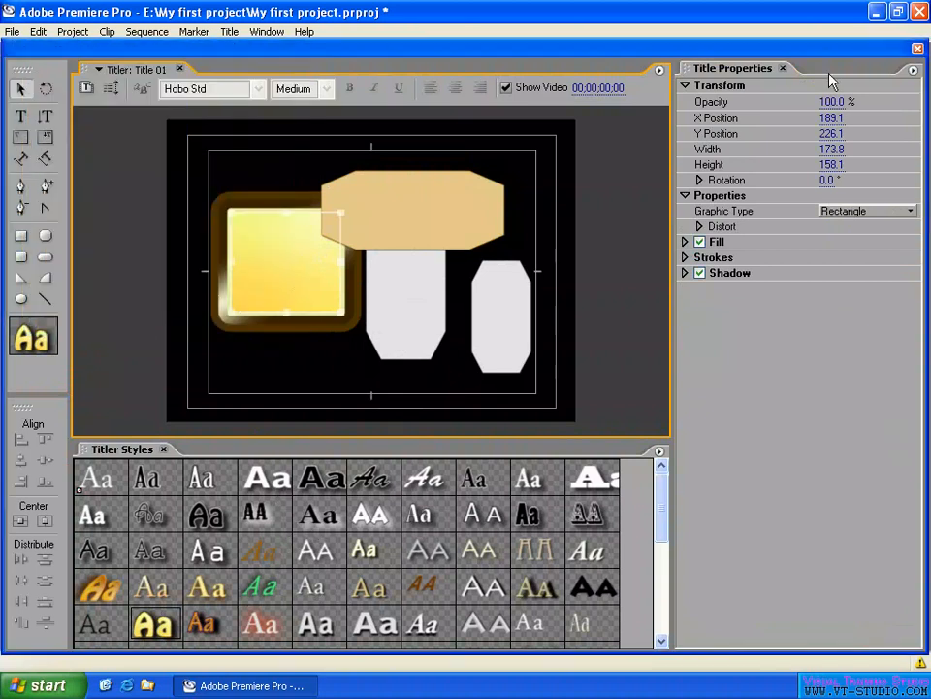
{"action": "left_click", "coordinate": [917, 49]}
{"action": "left_click", "coordinate": [36, 276]}
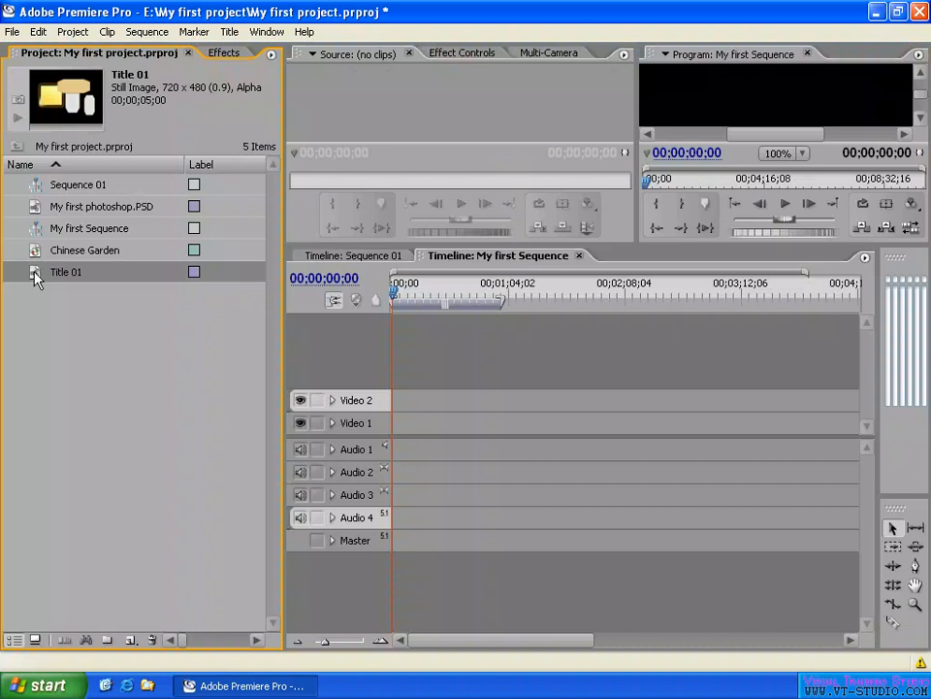
Step: Add a Bars and Tone item to the project
{"action": "right_click", "coordinate": [97, 314]}
{"action": "mouse_move", "coordinate": [132, 360]}
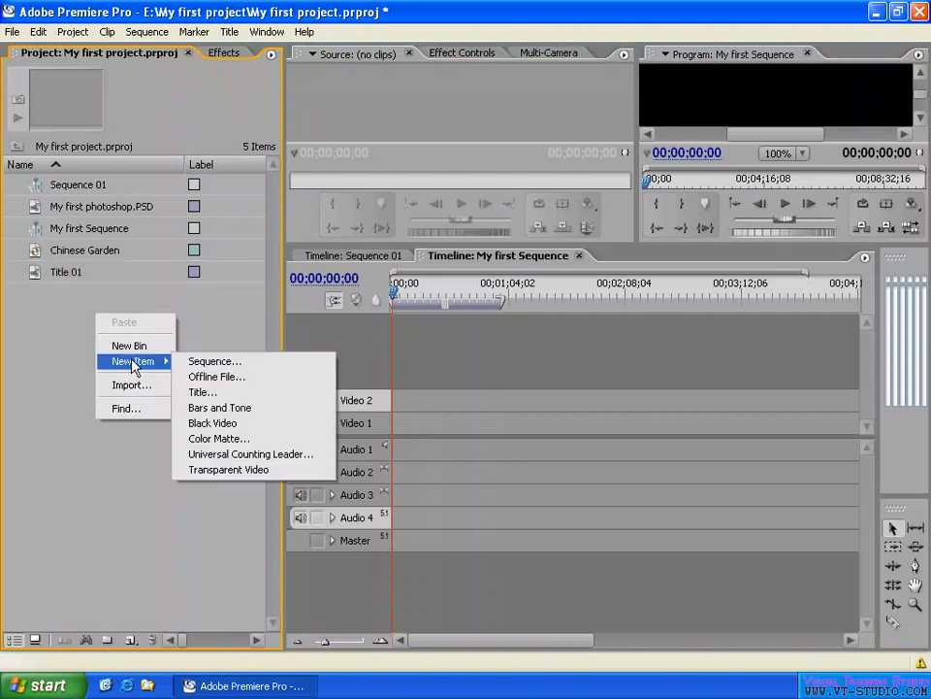
{"action": "left_click", "coordinate": [247, 409]}
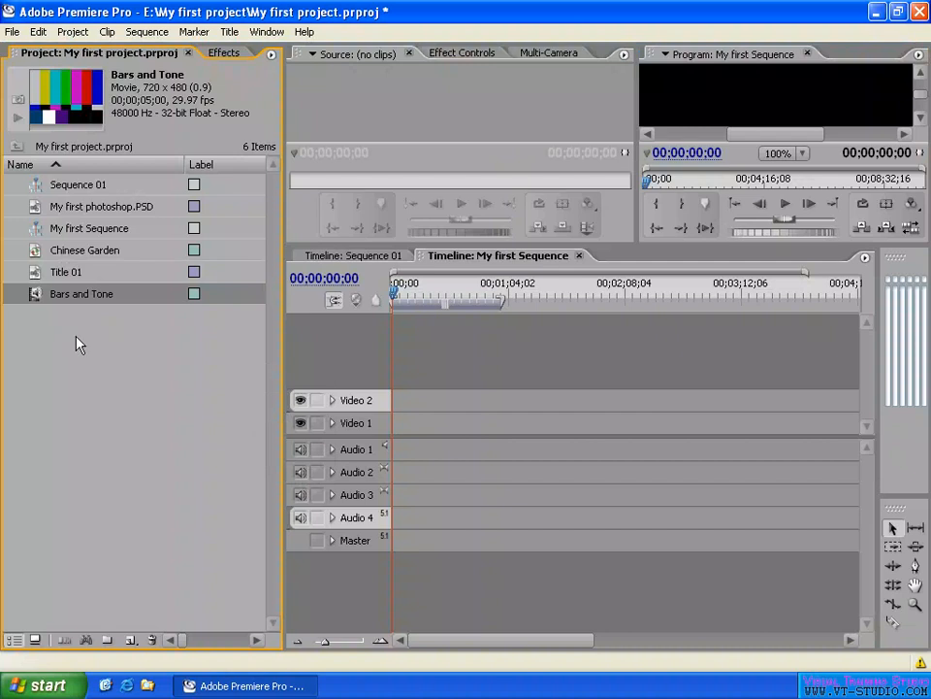
Step: Preview the Bars and Tone clip in an enlarged Source monitor and move its playhead to about 00;00;00;20
{"action": "double_click", "coordinate": [34, 297]}
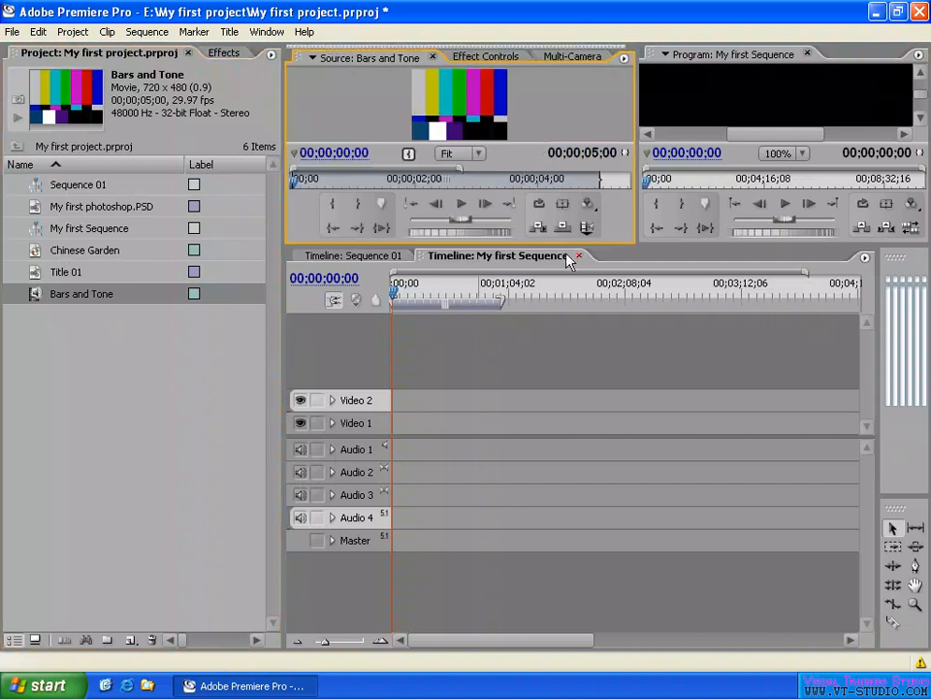
{"action": "left_click_drag", "start_coordinate": [619, 249], "coordinate": [619, 358]}
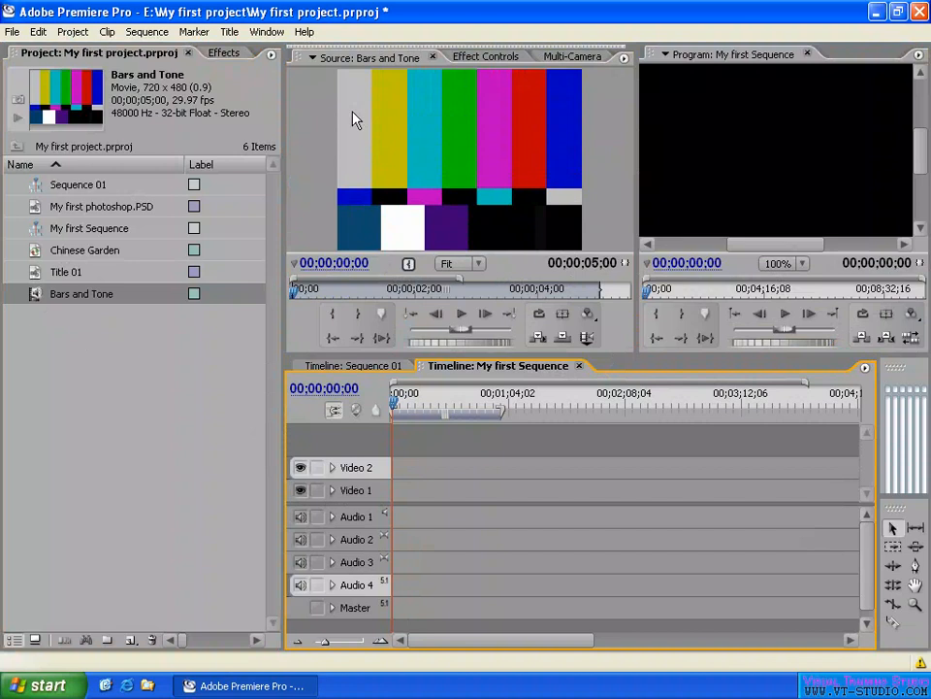
{"action": "left_click", "coordinate": [461, 314]}
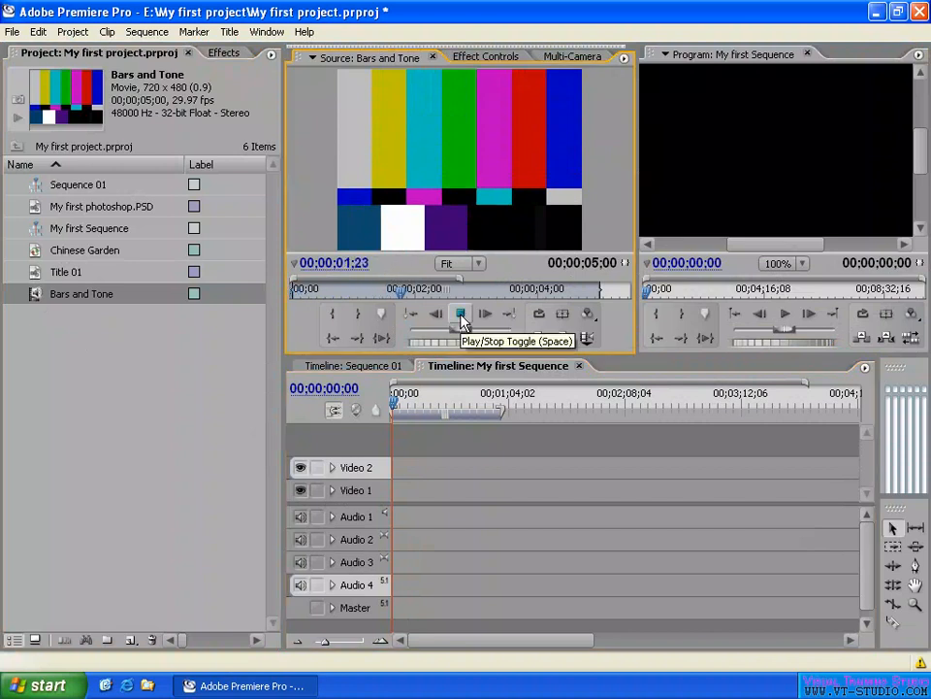
{"action": "left_click", "coordinate": [461, 316]}
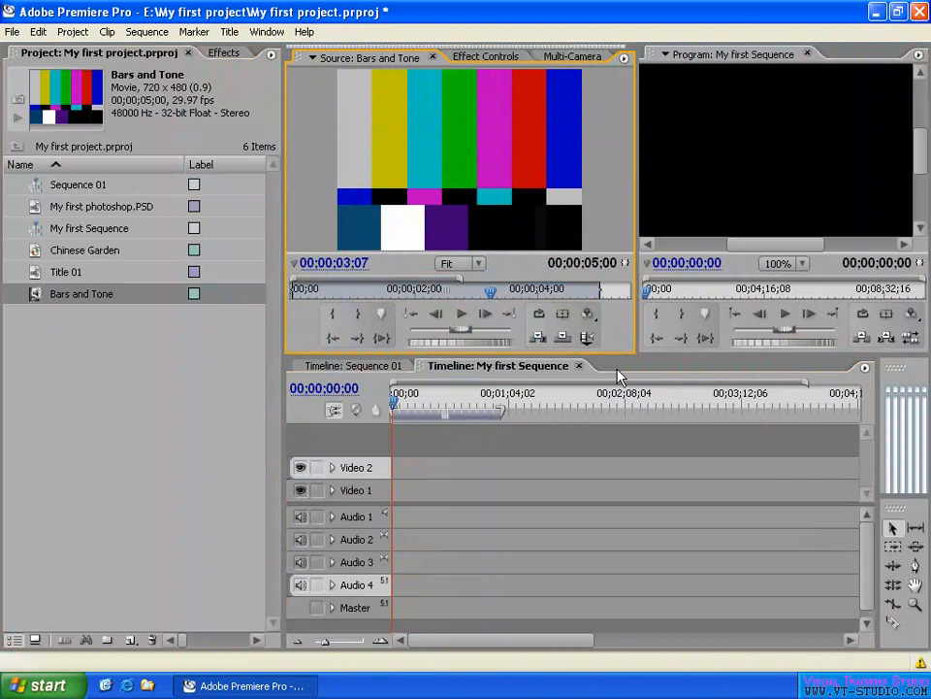
{"action": "left_click_drag", "start_coordinate": [618, 354], "coordinate": [618, 386]}
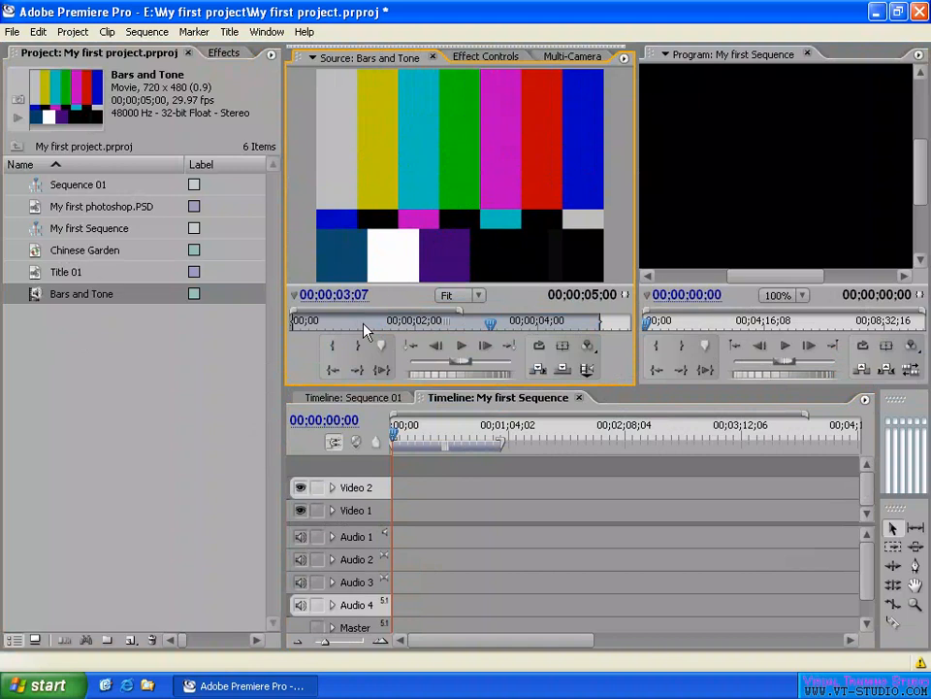
{"action": "left_click", "coordinate": [333, 322]}
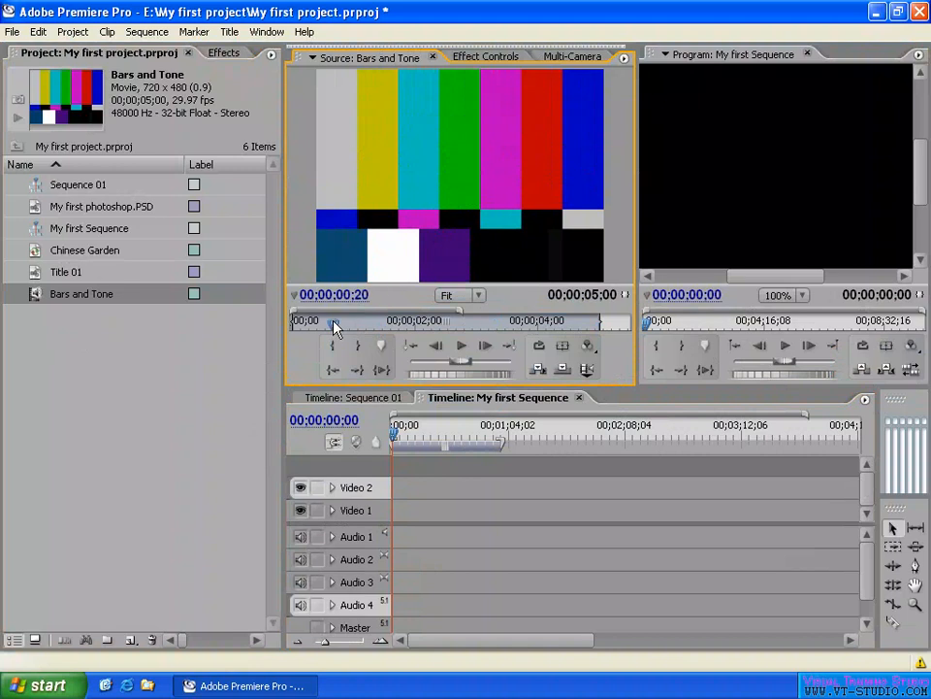
Step: Play the Bars and Tone clip in the Source monitor, stop at about 00;00;01;18, and clear the project selection
{"action": "left_click", "coordinate": [462, 347]}
{"action": "left_click", "coordinate": [461, 348]}
{"action": "left_click", "coordinate": [181, 361]}
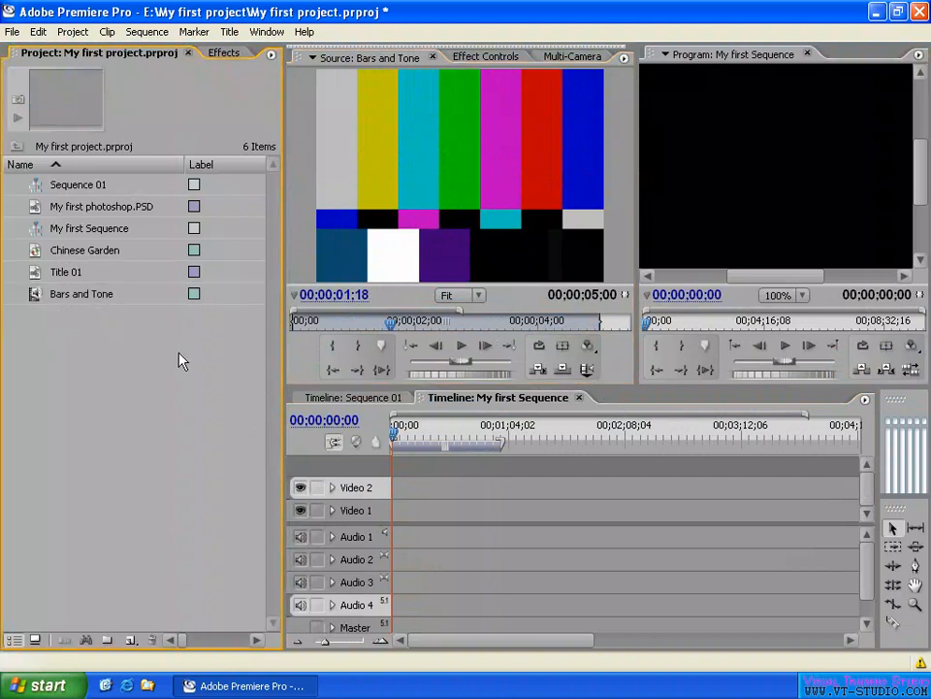
Step: Add a Black Video item to the project
{"action": "right_click", "coordinate": [77, 329]}
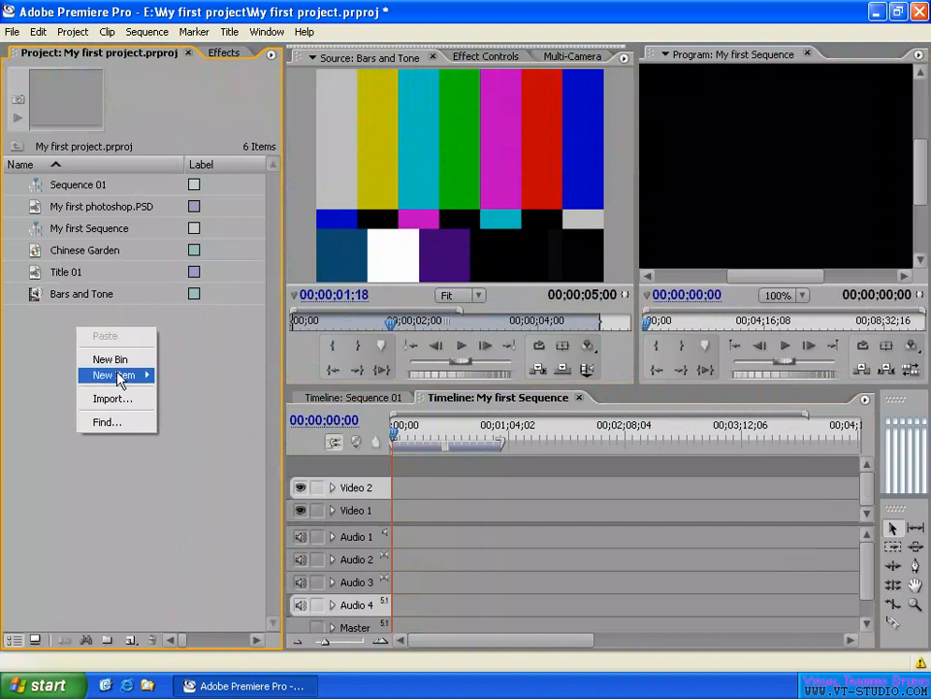
{"action": "mouse_move", "coordinate": [142, 380]}
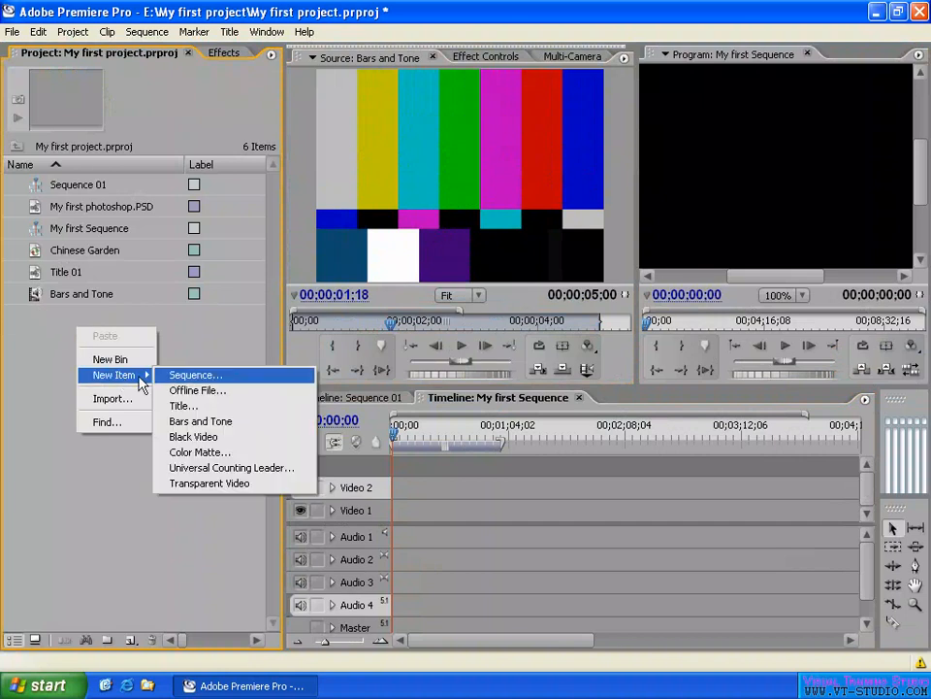
{"action": "left_click", "coordinate": [206, 445]}
{"action": "left_click", "coordinate": [75, 386]}
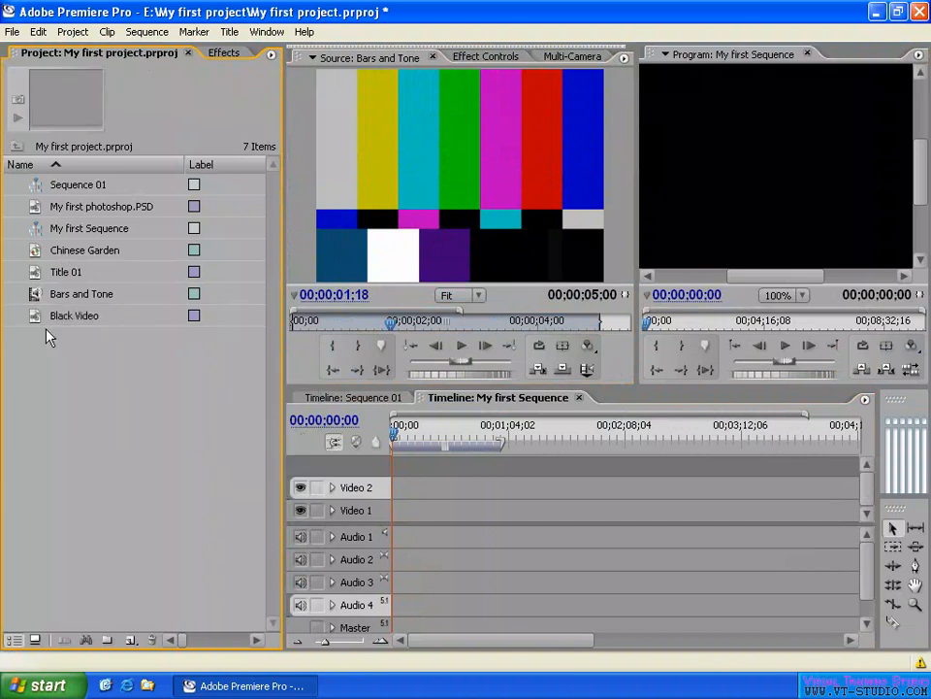
Step: Widen the project list and narrow its Label column to reveal the Media Type column, and select Black Video
{"action": "left_click_drag", "start_coordinate": [282, 179], "coordinate": [333, 178]}
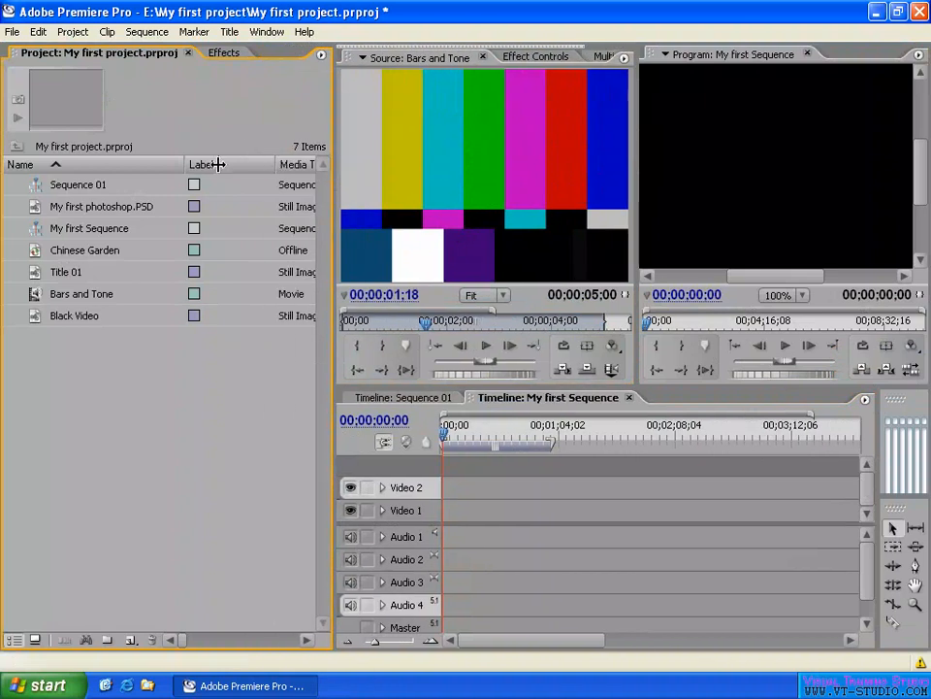
{"action": "left_click_drag", "start_coordinate": [219, 164], "coordinate": [217, 164]}
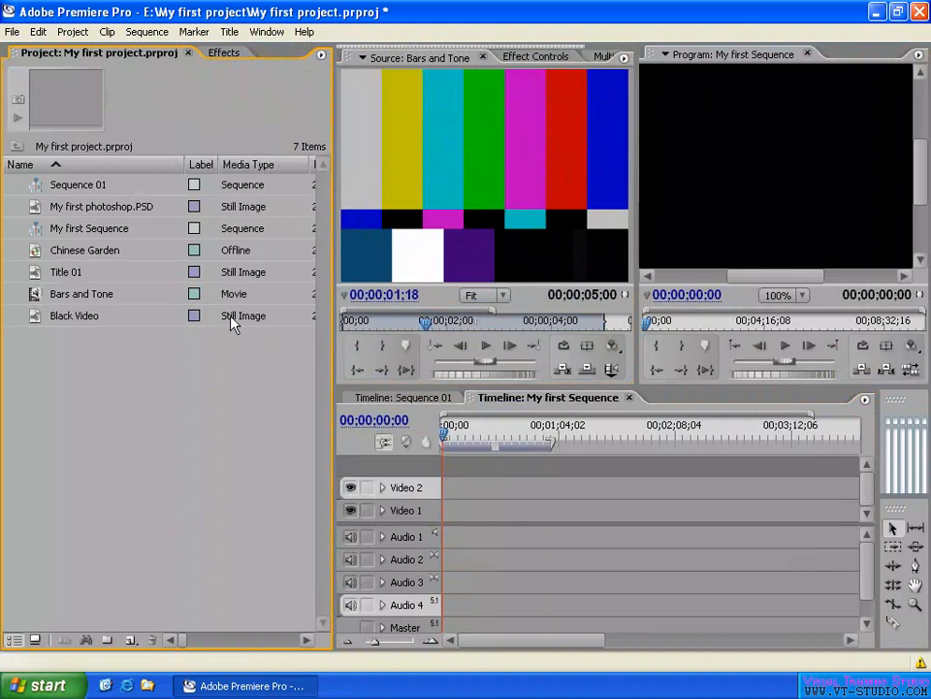
{"action": "left_click", "coordinate": [136, 320]}
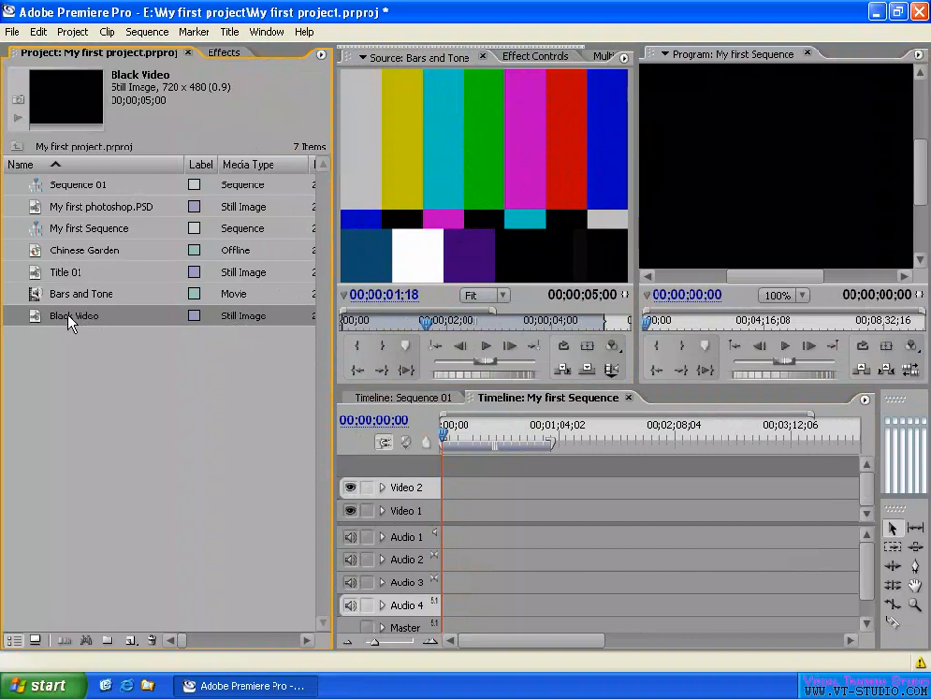
Step: Place Black Video at the start of Video 1, extend it to about 00;01;06;00, and move the playhead to 00;00;08;00
{"action": "left_click_drag", "start_coordinate": [68, 316], "coordinate": [561, 512]}
{"action": "mouse_move", "coordinate": [507, 436]}
{"action": "left_mouse_down"}
{"action": "mouse_move", "coordinate": [496, 436]}
{"action": "mouse_move", "coordinate": [516, 436]}
{"action": "left_mouse_up"}
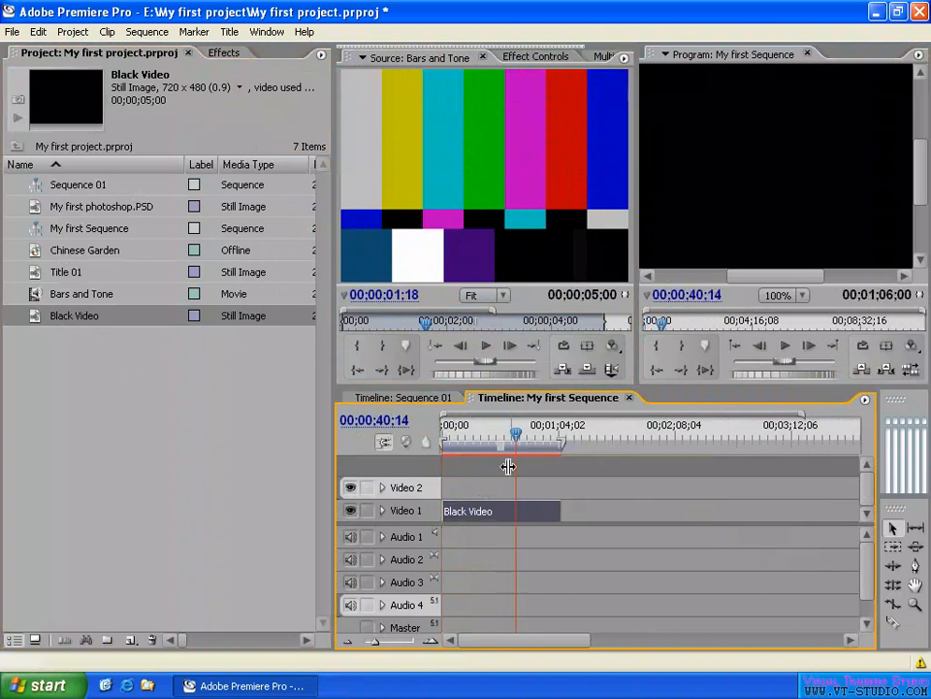
{"action": "left_click_drag", "start_coordinate": [514, 435], "coordinate": [457, 435]}
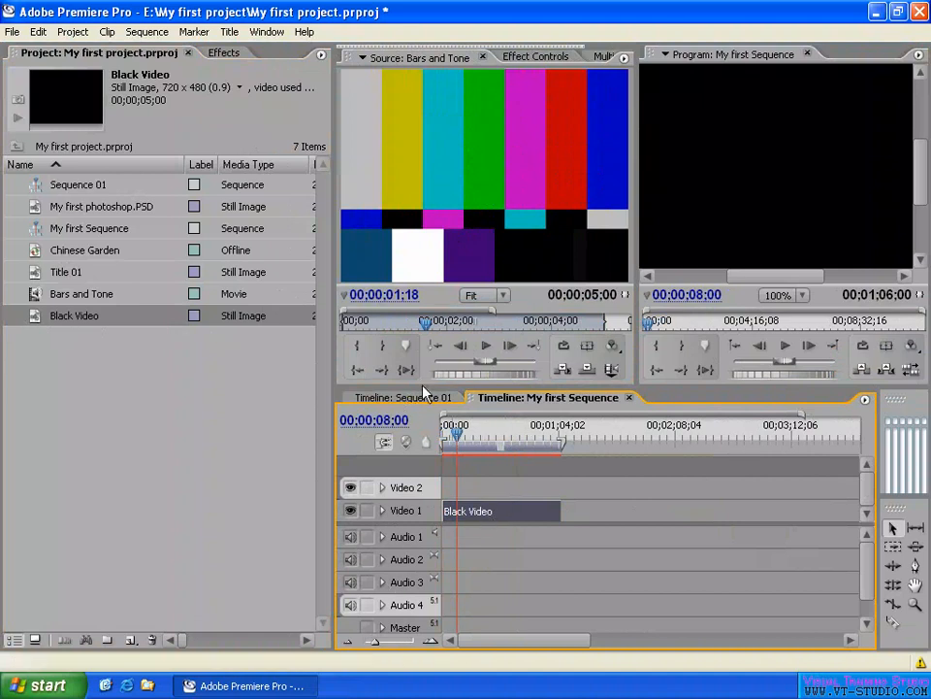
{"action": "left_click_drag", "start_coordinate": [421, 388], "coordinate": [421, 334]}
Step: Start creating a new Color Matte item in the project
{"action": "left_click", "coordinate": [150, 419]}
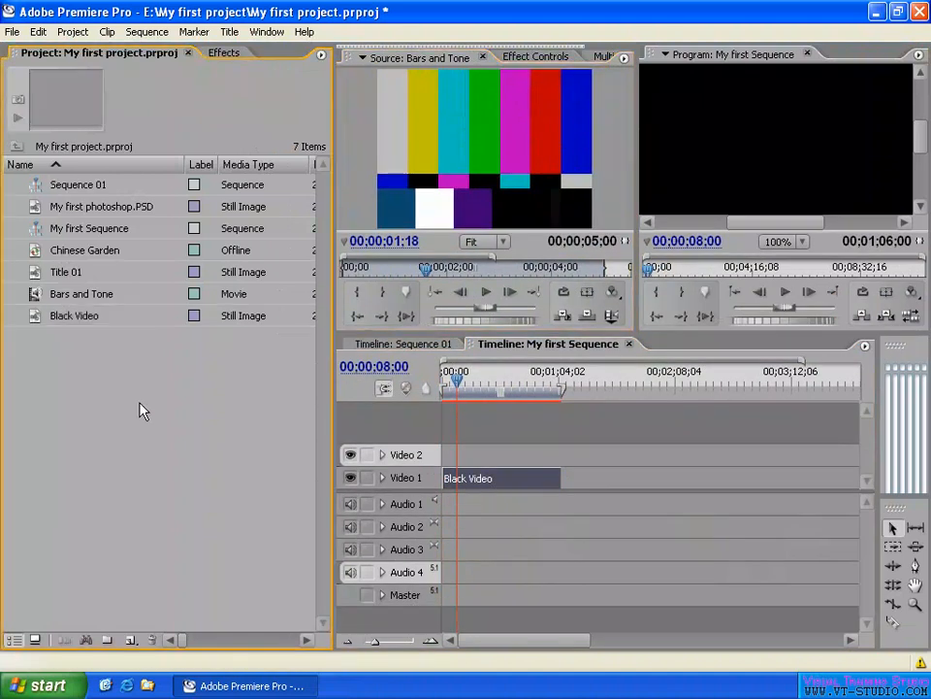
{"action": "right_click", "coordinate": [142, 407]}
{"action": "mouse_move", "coordinate": [177, 451]}
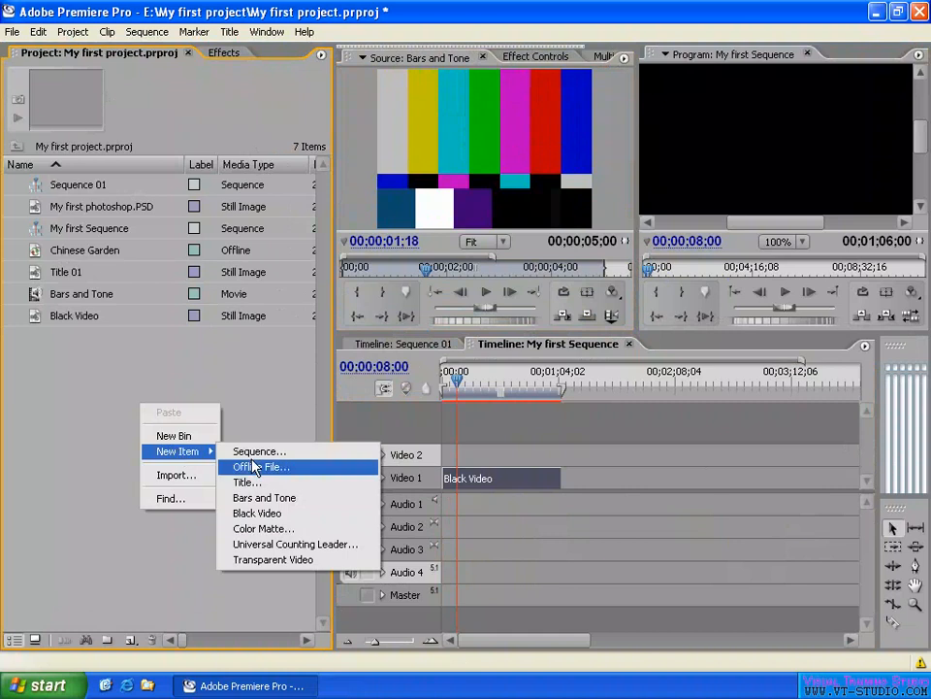
{"action": "left_click", "coordinate": [275, 529]}
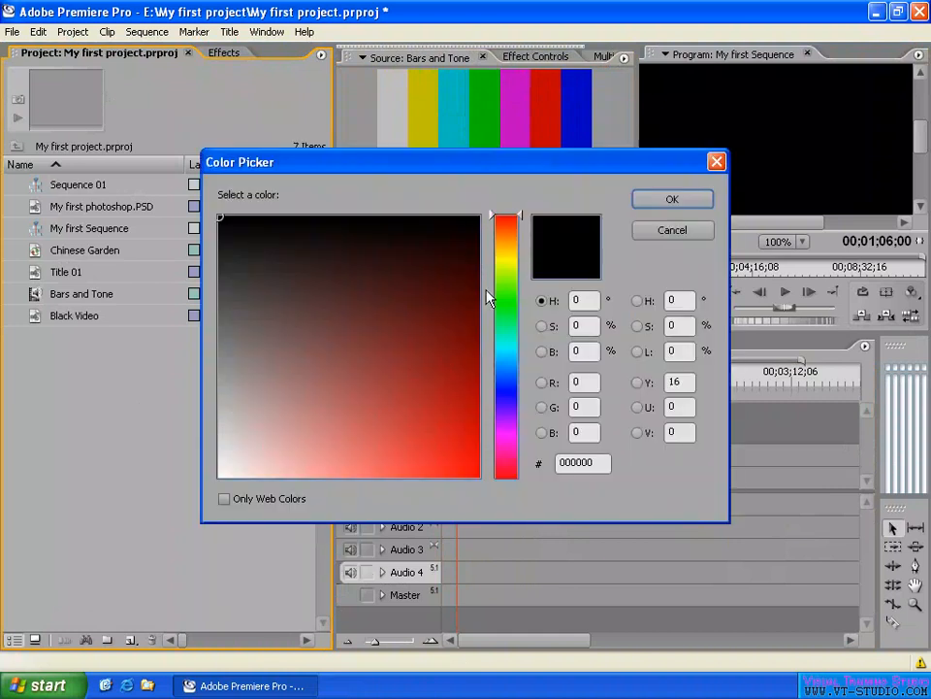
Step: Try bright green 00FF22 as the color of the new matte
{"action": "left_click", "coordinate": [506, 309]}
{"action": "left_click", "coordinate": [470, 436]}
{"action": "left_click", "coordinate": [401, 302]}
{"action": "mouse_move", "coordinate": [400, 302]}
{"action": "left_mouse_down"}
{"action": "mouse_move", "coordinate": [439, 422]}
{"action": "mouse_move", "coordinate": [328, 454]}
{"action": "mouse_move", "coordinate": [432, 492]}
{"action": "mouse_move", "coordinate": [505, 495]}
{"action": "left_mouse_up"}
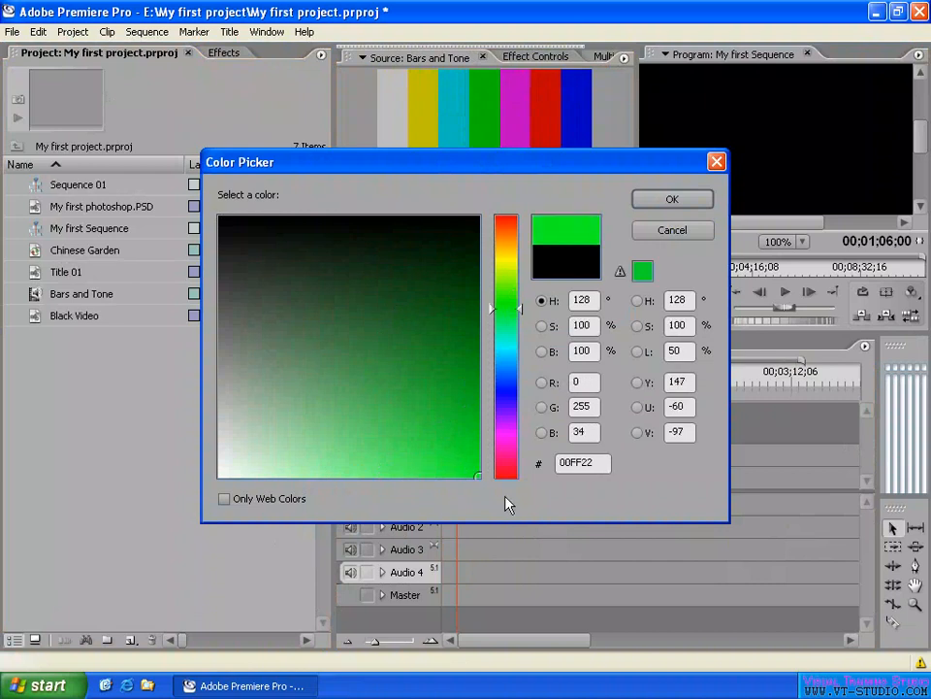
Step: Set the matte's color to pure red FF0000, leaving Only Web Colors off
{"action": "left_click_drag", "start_coordinate": [507, 262], "coordinate": [515, 208]}
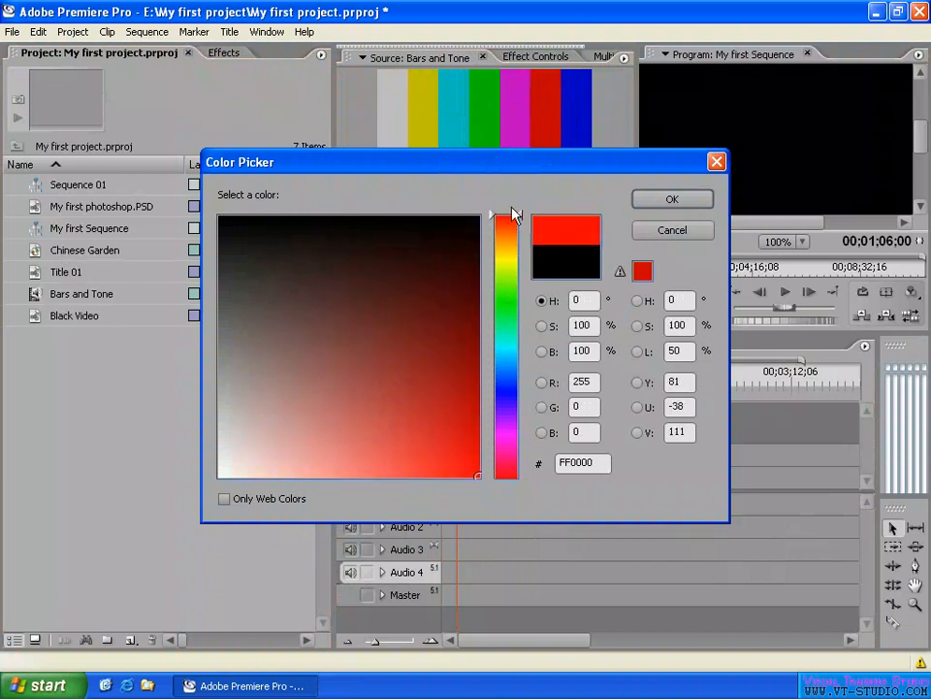
{"action": "mouse_move", "coordinate": [417, 447]}
{"action": "left_mouse_down"}
{"action": "mouse_move", "coordinate": [493, 474]}
{"action": "mouse_move", "coordinate": [229, 492]}
{"action": "mouse_move", "coordinate": [318, 445]}
{"action": "mouse_move", "coordinate": [384, 317]}
{"action": "mouse_move", "coordinate": [432, 424]}
{"action": "mouse_move", "coordinate": [447, 426]}
{"action": "mouse_move", "coordinate": [307, 408]}
{"action": "mouse_move", "coordinate": [377, 380]}
{"action": "mouse_move", "coordinate": [373, 428]}
{"action": "mouse_move", "coordinate": [344, 437]}
{"action": "left_mouse_up"}
{"action": "left_click", "coordinate": [224, 499]}
{"action": "left_click", "coordinate": [224, 499]}
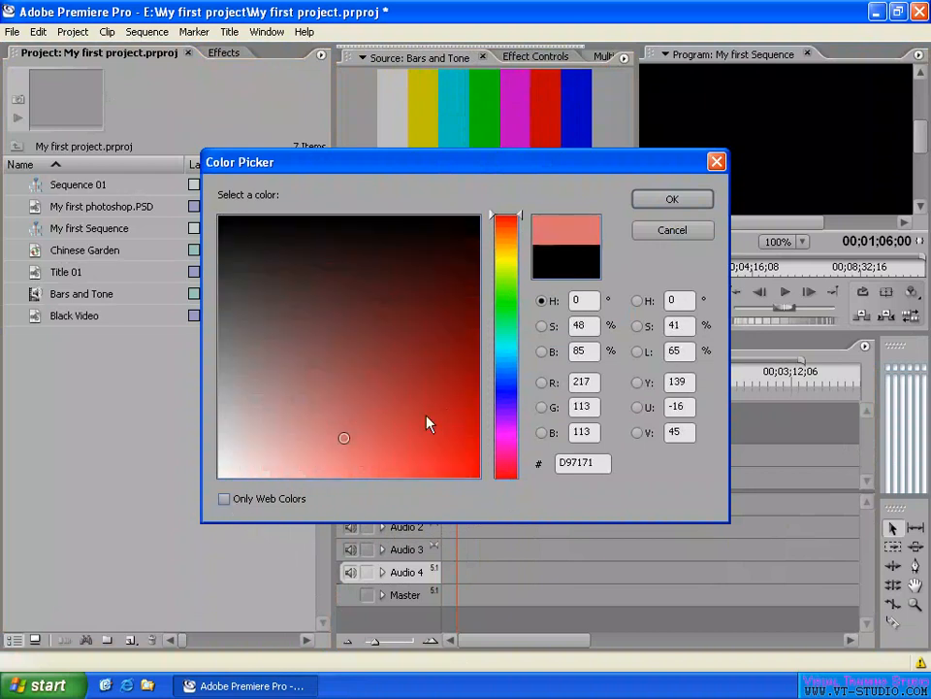
{"action": "left_click_drag", "start_coordinate": [428, 423], "coordinate": [480, 479]}
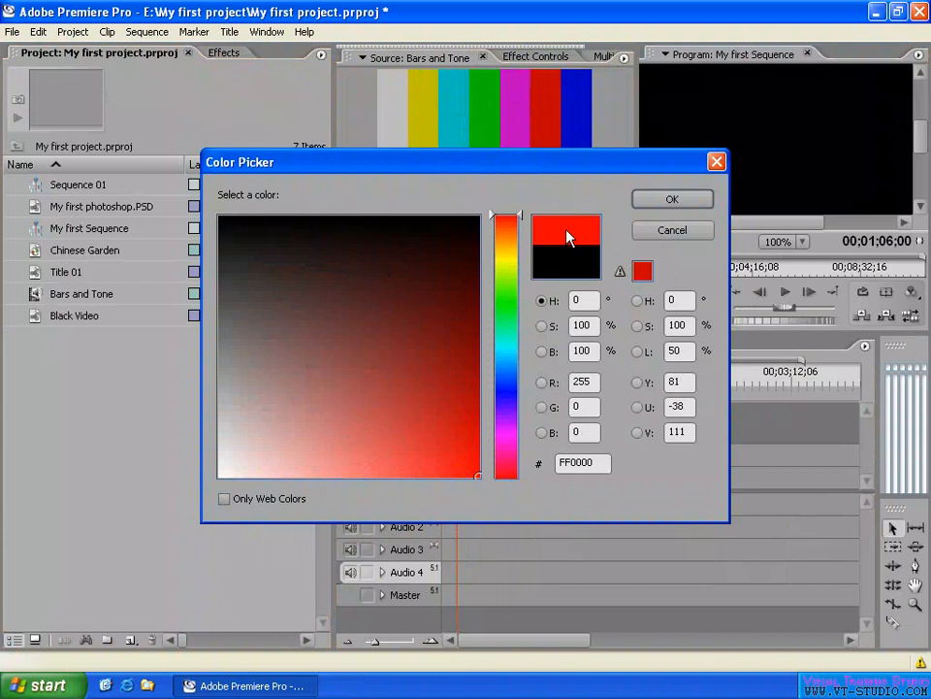
Step: Shift the red twice toward a broadcast-safe shade, BA0000, and create the matte under the name Color Matte
{"action": "left_click", "coordinate": [620, 273]}
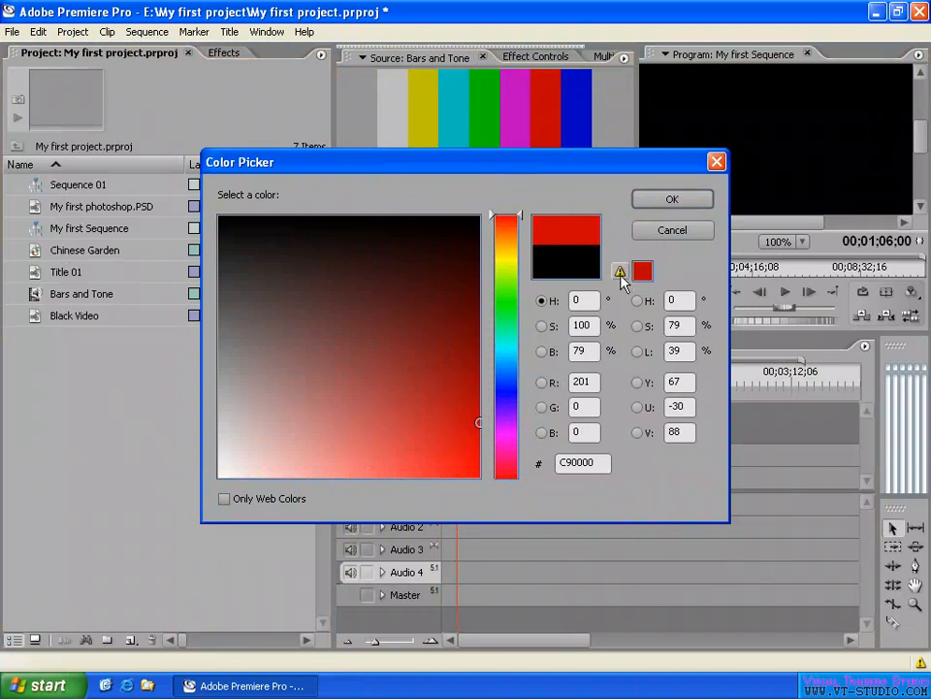
{"action": "left_click", "coordinate": [621, 272]}
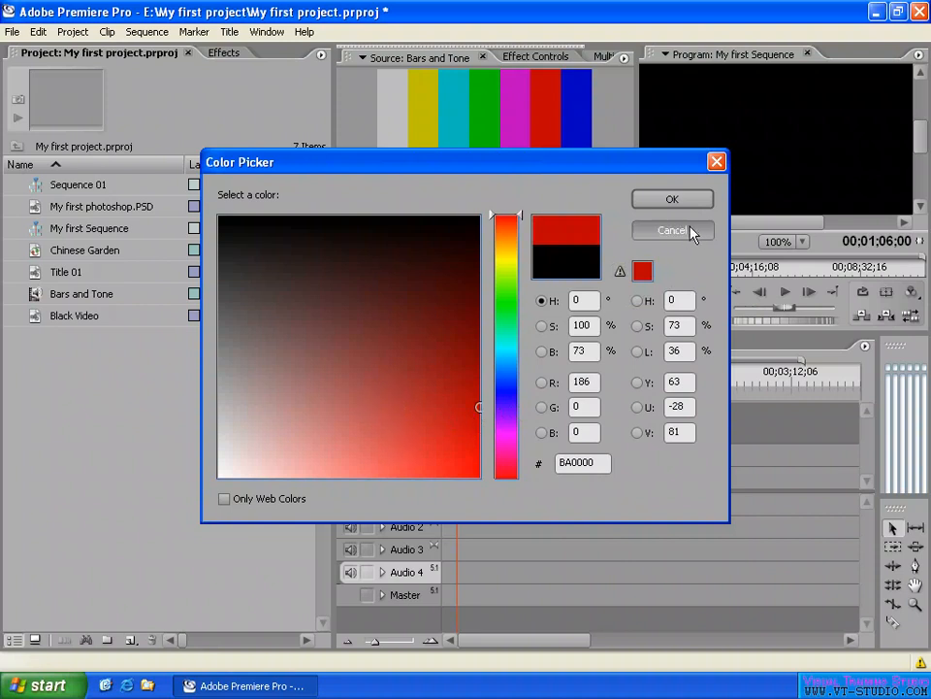
{"action": "left_click", "coordinate": [679, 201]}
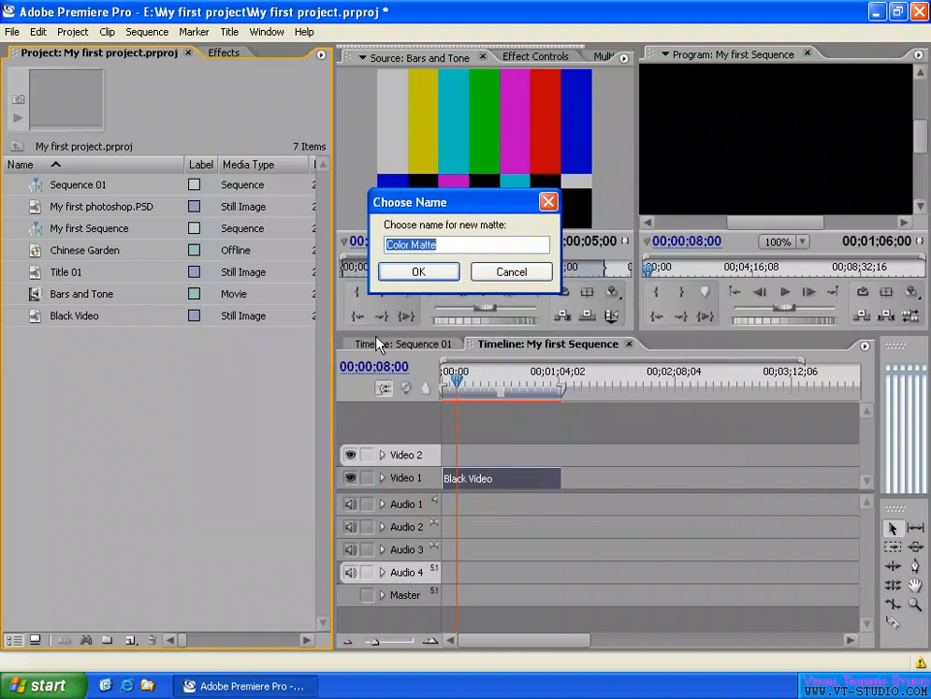
{"action": "left_click", "coordinate": [419, 272]}
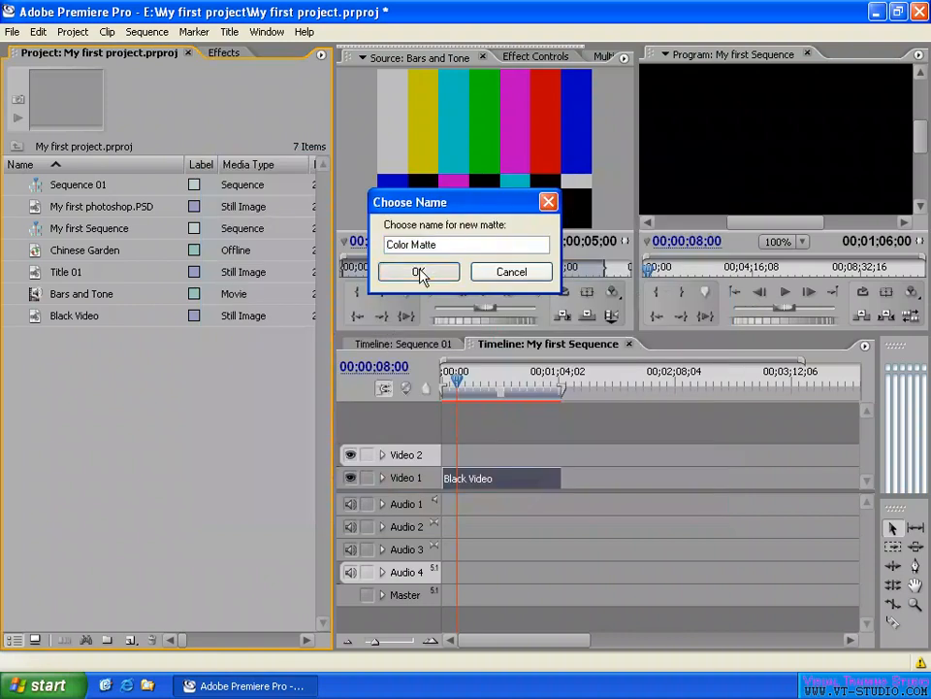
{"action": "right_click", "coordinate": [135, 395]}
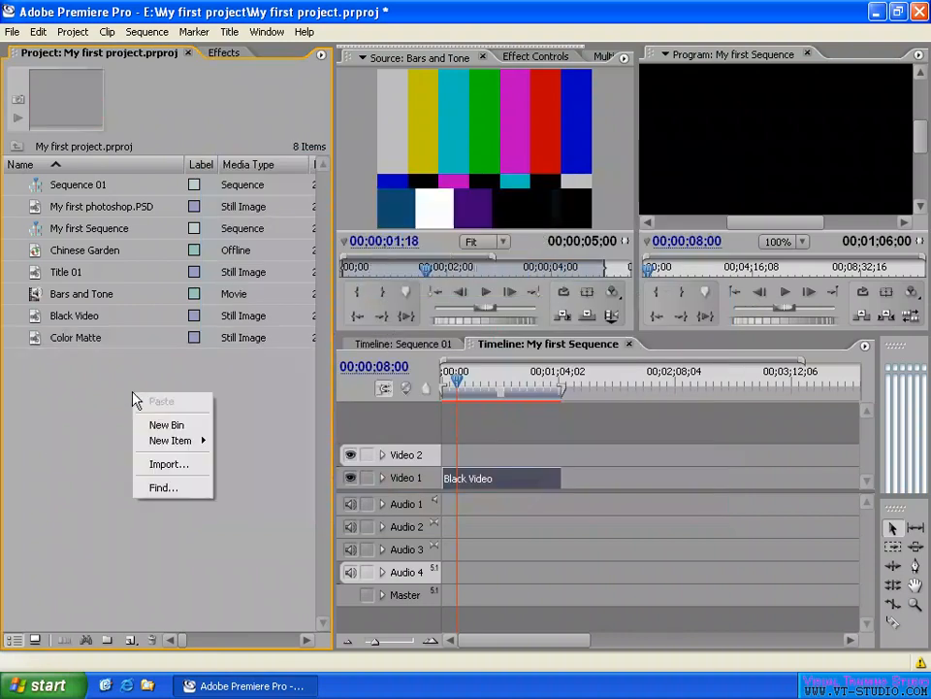
{"action": "mouse_move", "coordinate": [192, 448]}
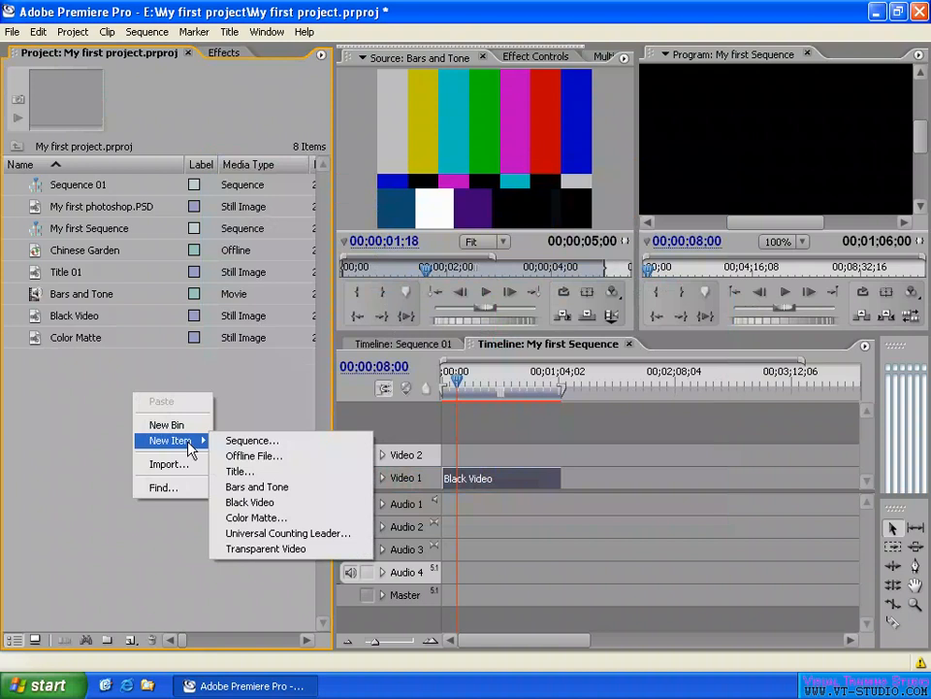
{"action": "left_click", "coordinate": [291, 517]}
{"action": "left_click_drag", "start_coordinate": [462, 404], "coordinate": [519, 553]}
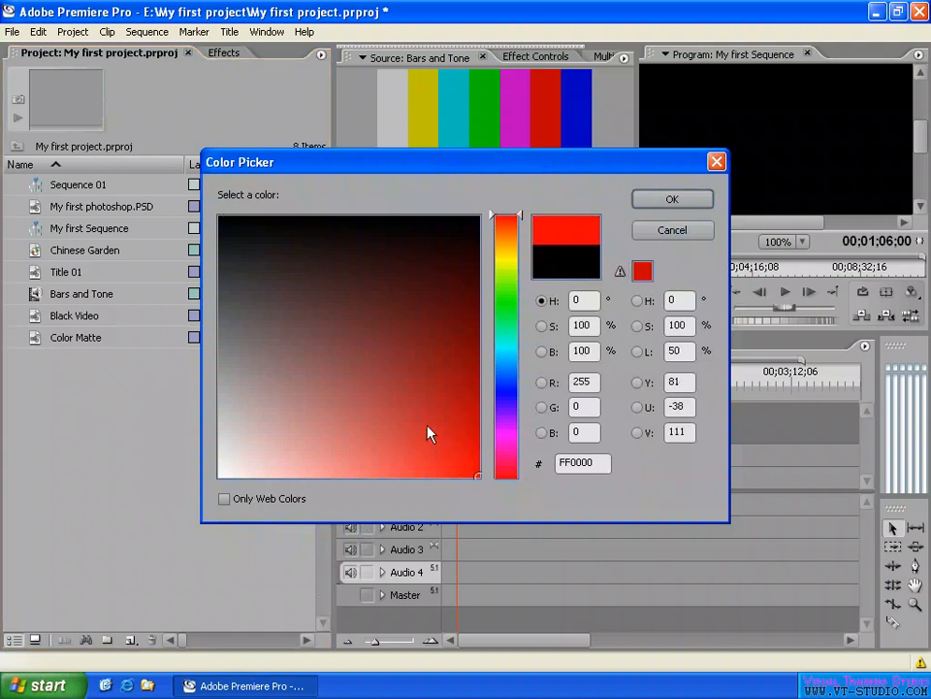
{"action": "mouse_move", "coordinate": [430, 434]}
{"action": "left_mouse_down"}
{"action": "mouse_move", "coordinate": [262, 476]}
{"action": "mouse_move", "coordinate": [404, 481]}
{"action": "left_mouse_up"}
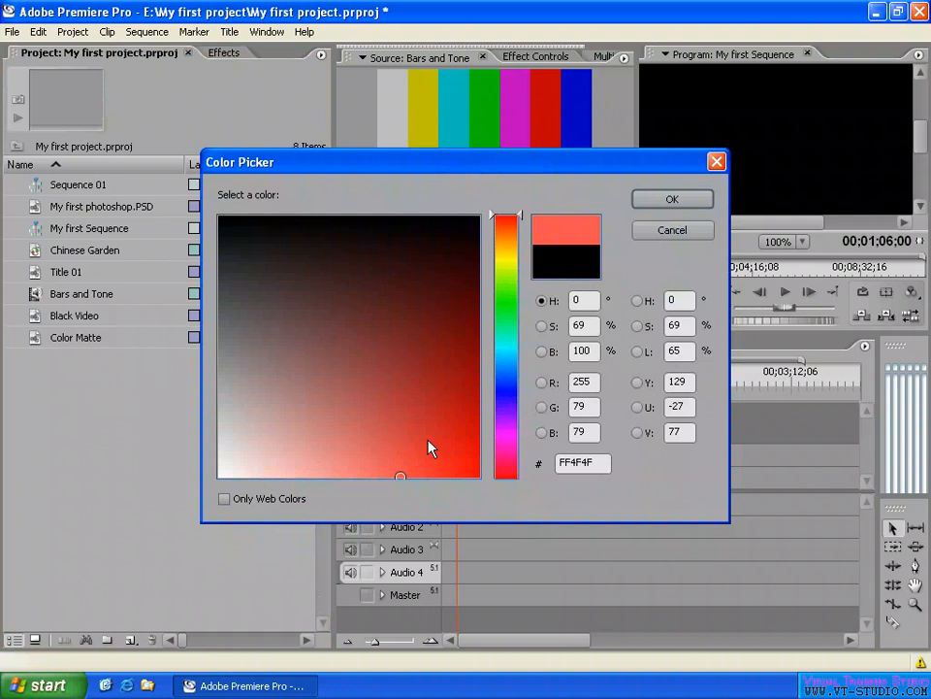
{"action": "left_click", "coordinate": [669, 231]}
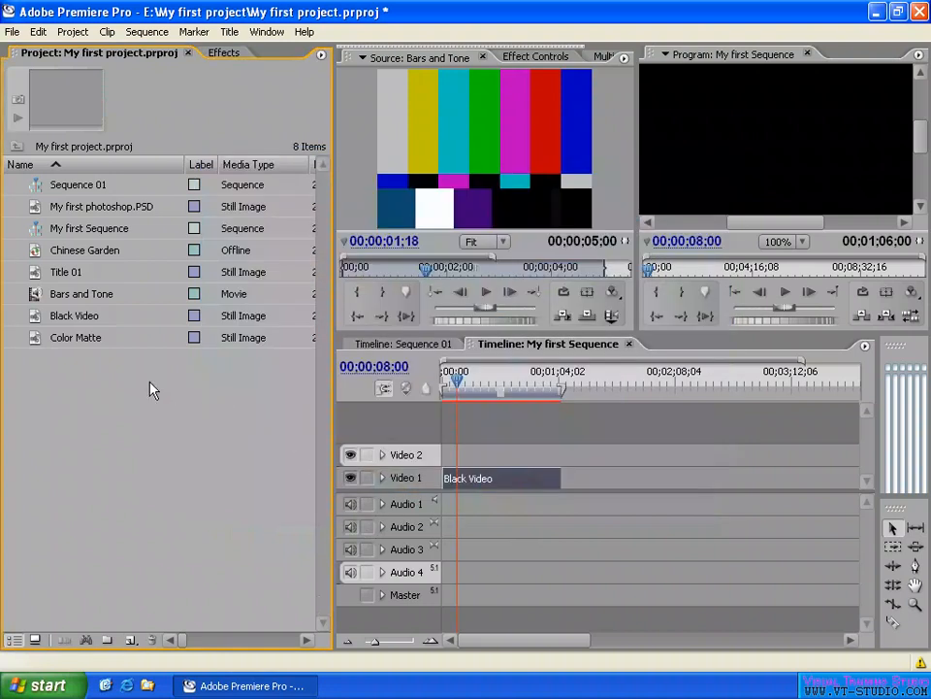
Step: Place Color Matte directly after Black Video on Video 1 and extend its end to about 00;02;00;16
{"action": "left_click", "coordinate": [82, 339]}
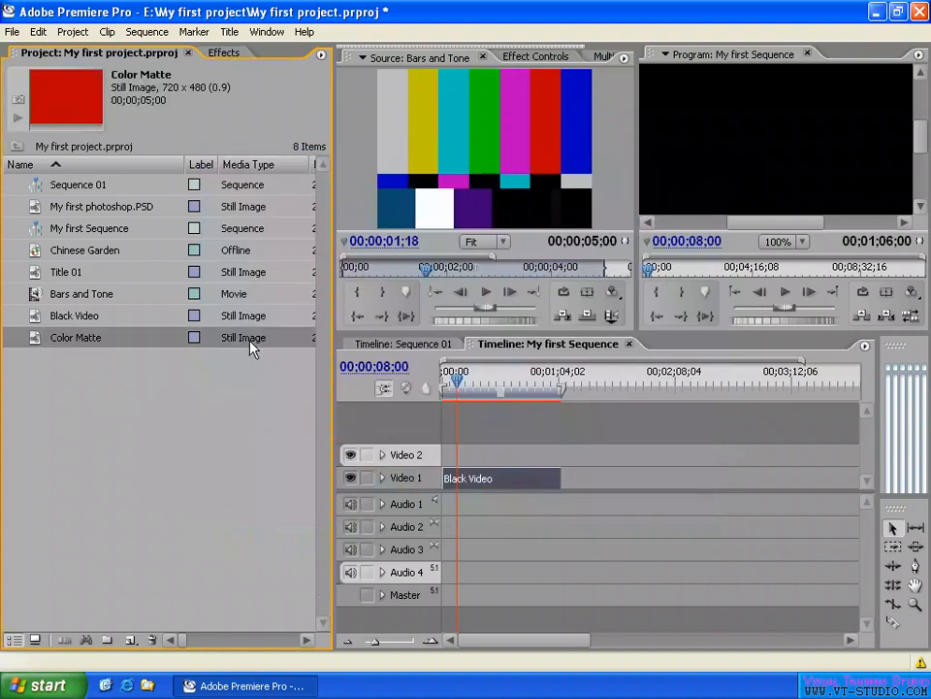
{"action": "left_click_drag", "start_coordinate": [31, 337], "coordinate": [565, 478]}
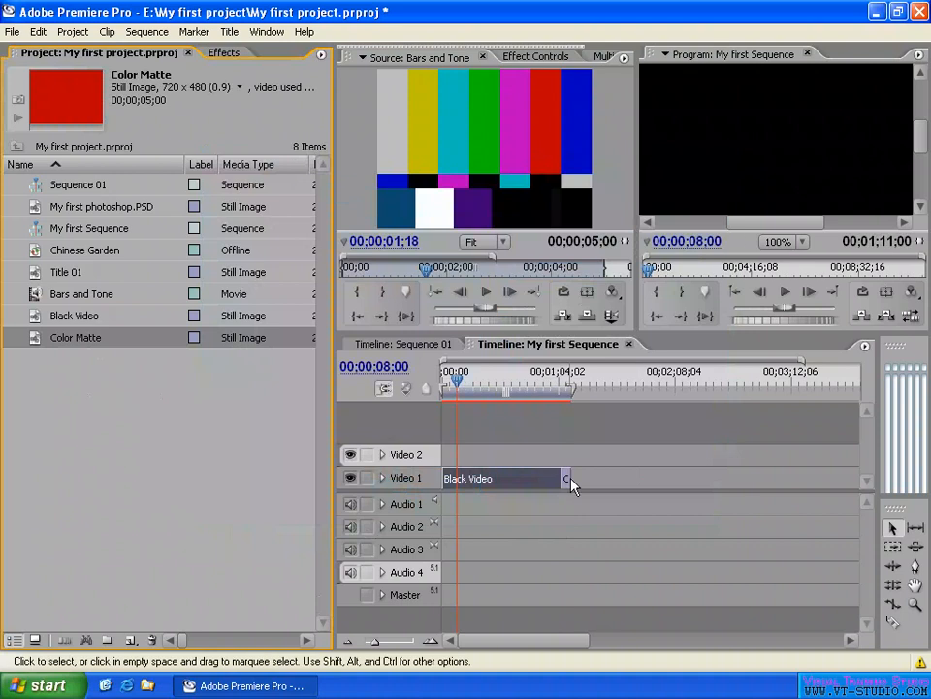
{"action": "left_click", "coordinate": [566, 395]}
{"action": "key", "text": "="}
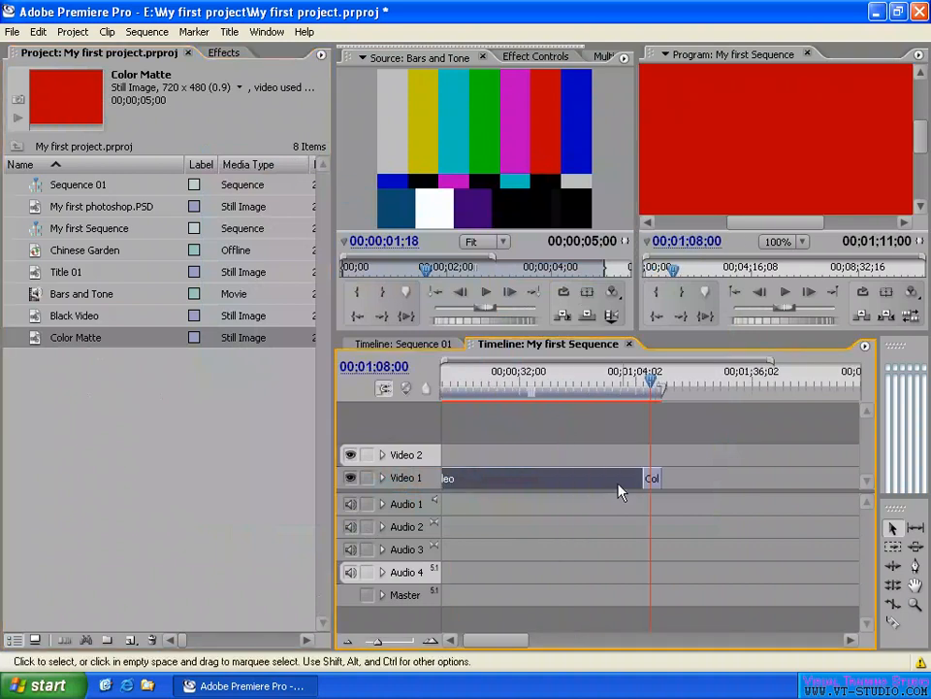
{"action": "left_click_drag", "start_coordinate": [658, 477], "coordinate": [841, 478]}
Step: Scrub the sequence across the Black Video and Color Matte clips, ending with the playhead at about 00;01;20;03
{"action": "left_click", "coordinate": [736, 388]}
{"action": "left_click_drag", "start_coordinate": [736, 388], "coordinate": [556, 388]}
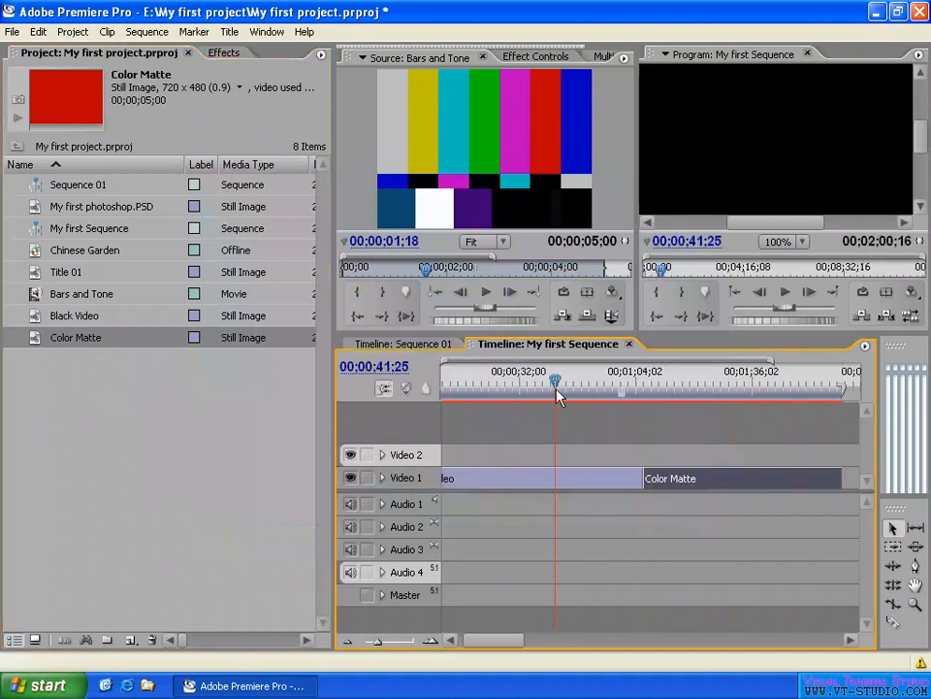
{"action": "left_click", "coordinate": [577, 476]}
{"action": "left_click", "coordinate": [695, 384]}
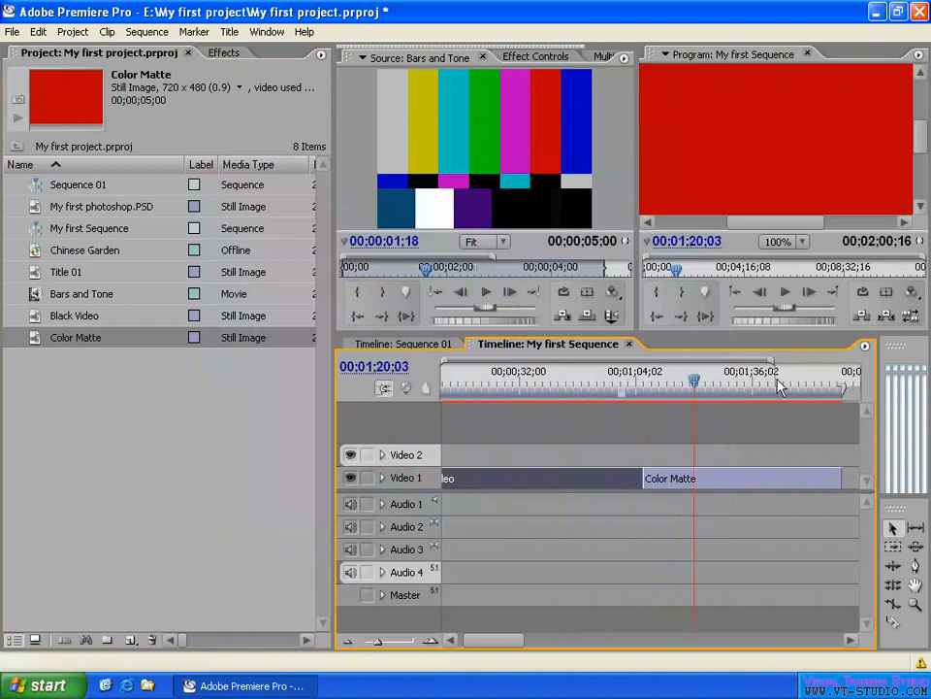
Step: View the setup options for a new Universal Counting Leader and close them without creating the item
{"action": "left_click", "coordinate": [80, 390]}
{"action": "right_click", "coordinate": [79, 390]}
{"action": "mouse_move", "coordinate": [144, 436]}
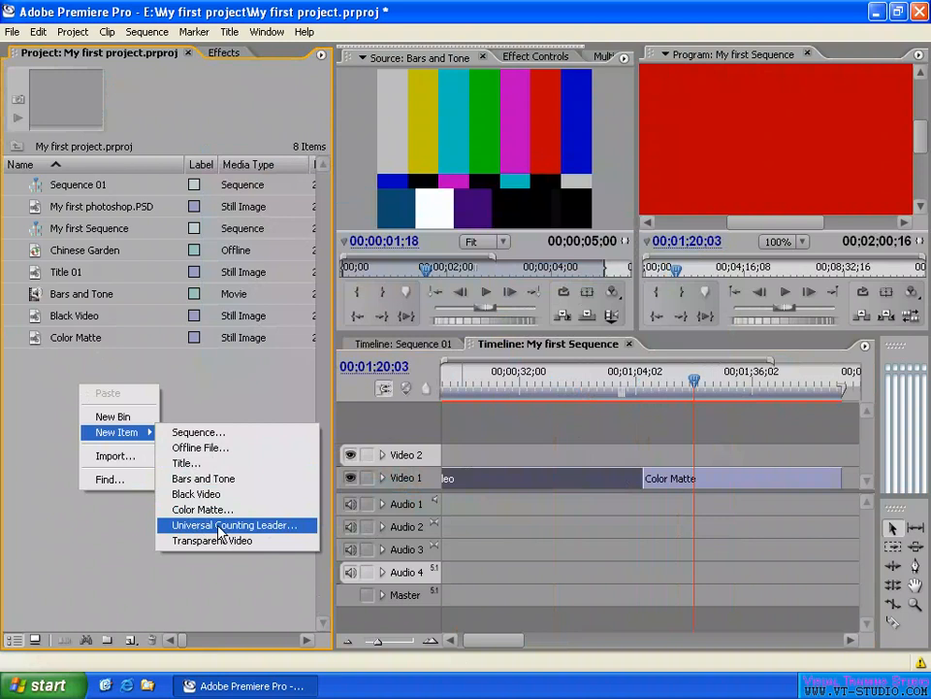
{"action": "left_click", "coordinate": [255, 526]}
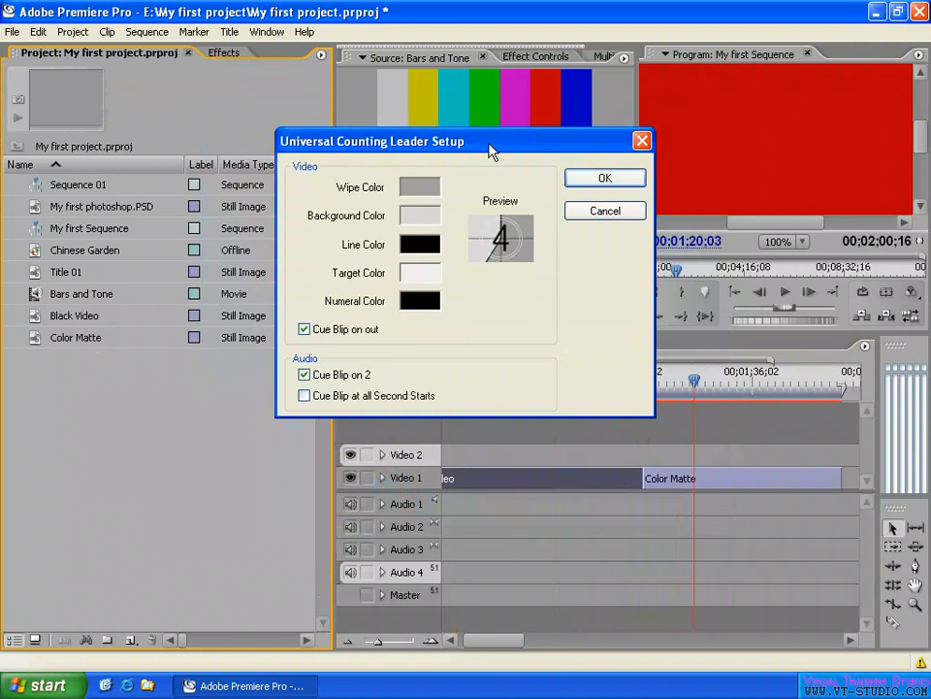
{"action": "left_click", "coordinate": [598, 212]}
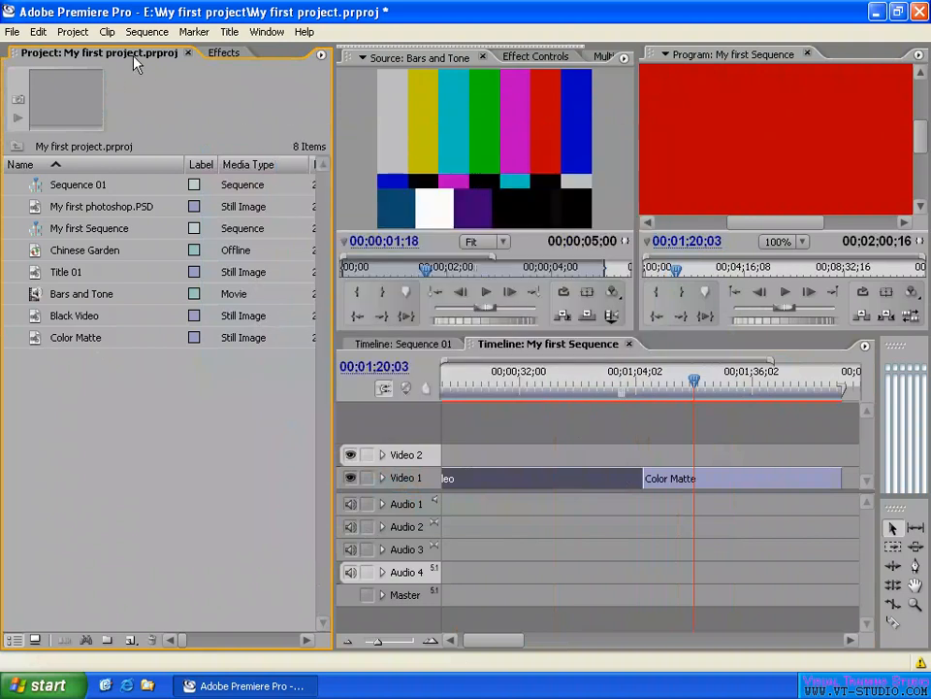
Step: Review the project's General settings, including display format and safe areas, and close them without making changes
{"action": "left_click", "coordinate": [72, 31]}
{"action": "mouse_move", "coordinate": [97, 51]}
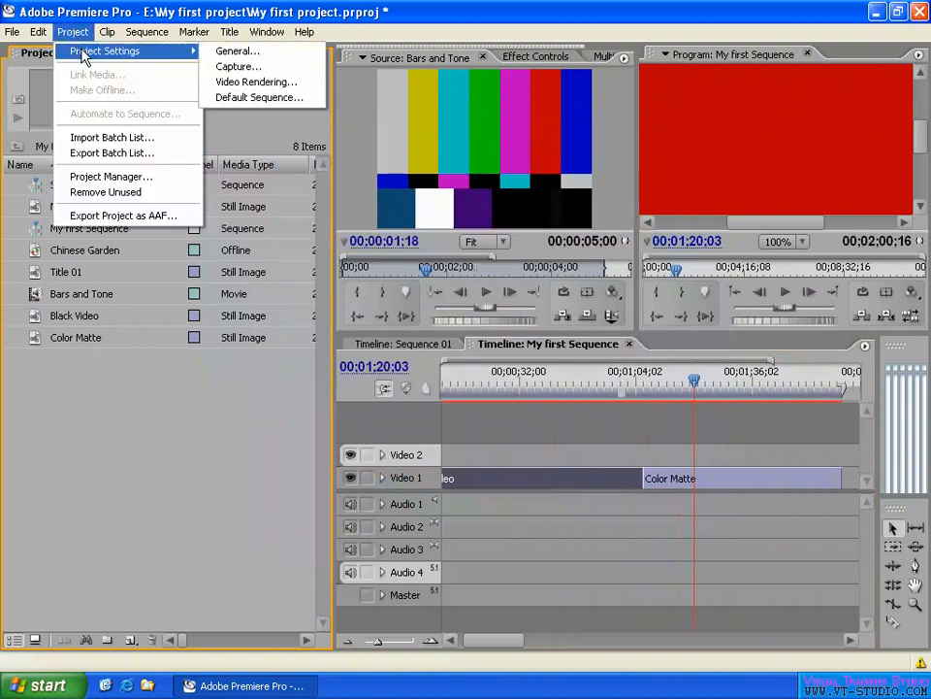
{"action": "left_click", "coordinate": [240, 51]}
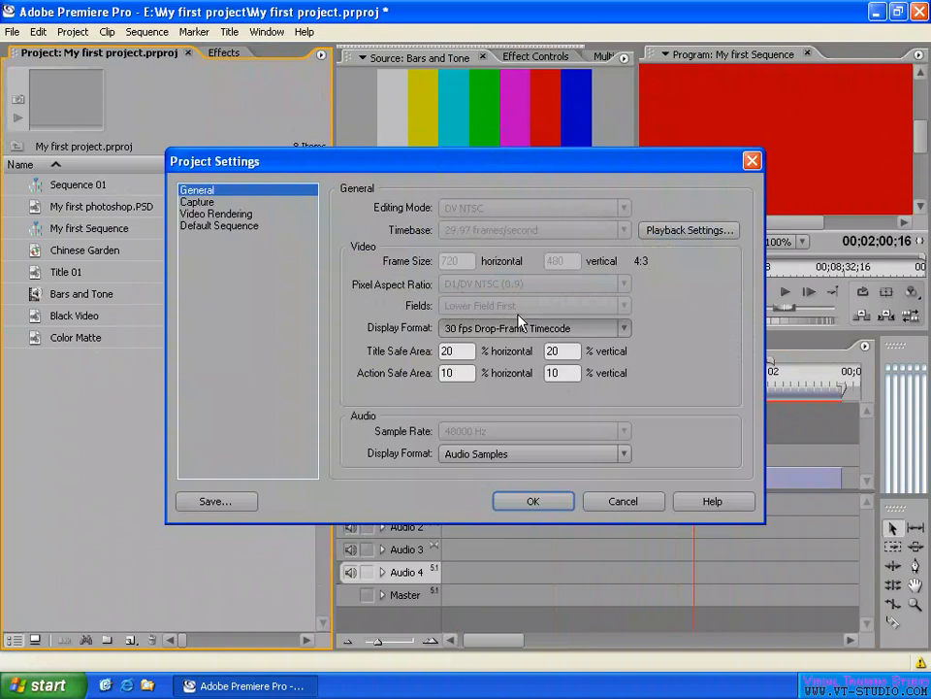
{"action": "left_click", "coordinate": [624, 501]}
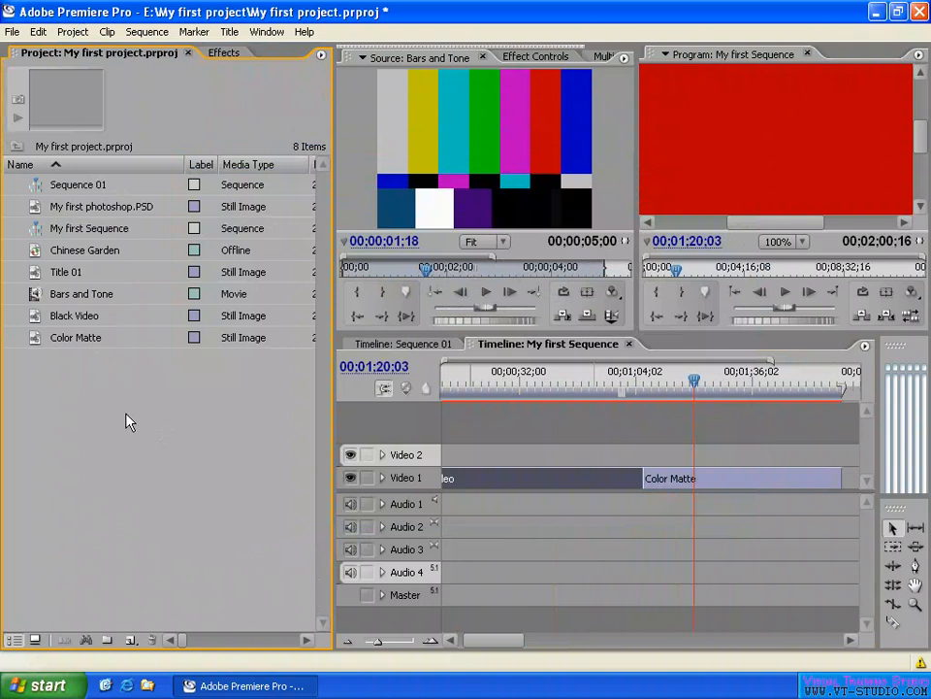
Step: Start a new Universal Counting Leader and set its wipe color to green 00942C
{"action": "right_click", "coordinate": [113, 385]}
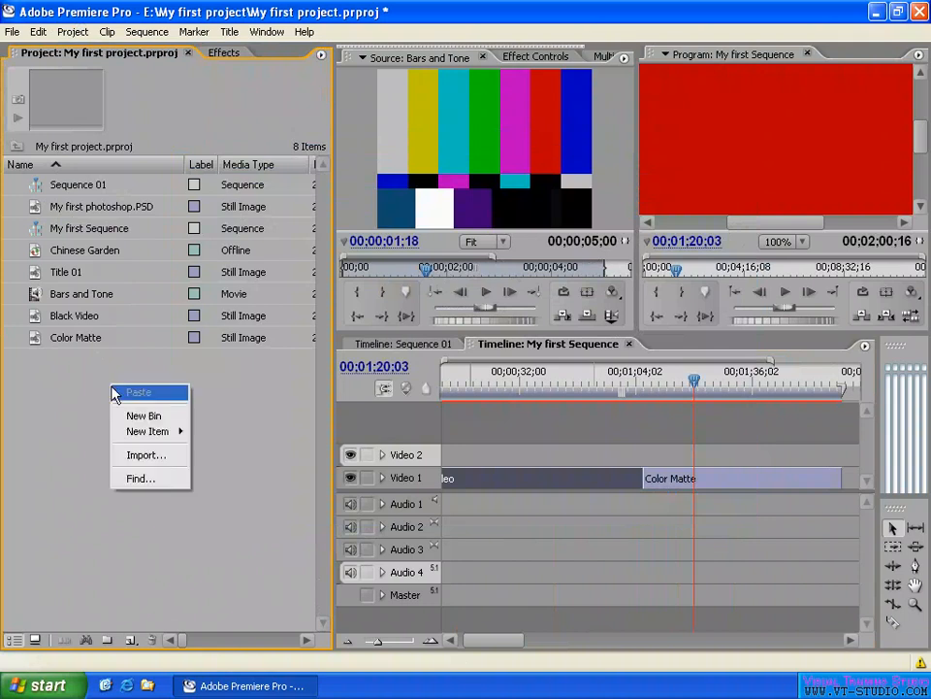
{"action": "mouse_move", "coordinate": [150, 433]}
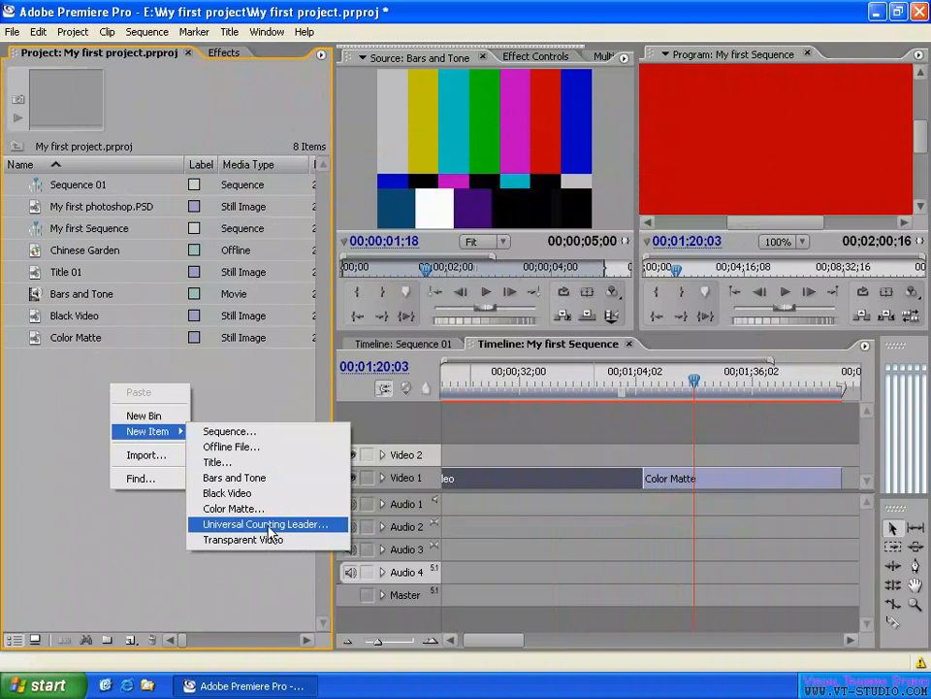
{"action": "left_click", "coordinate": [277, 529]}
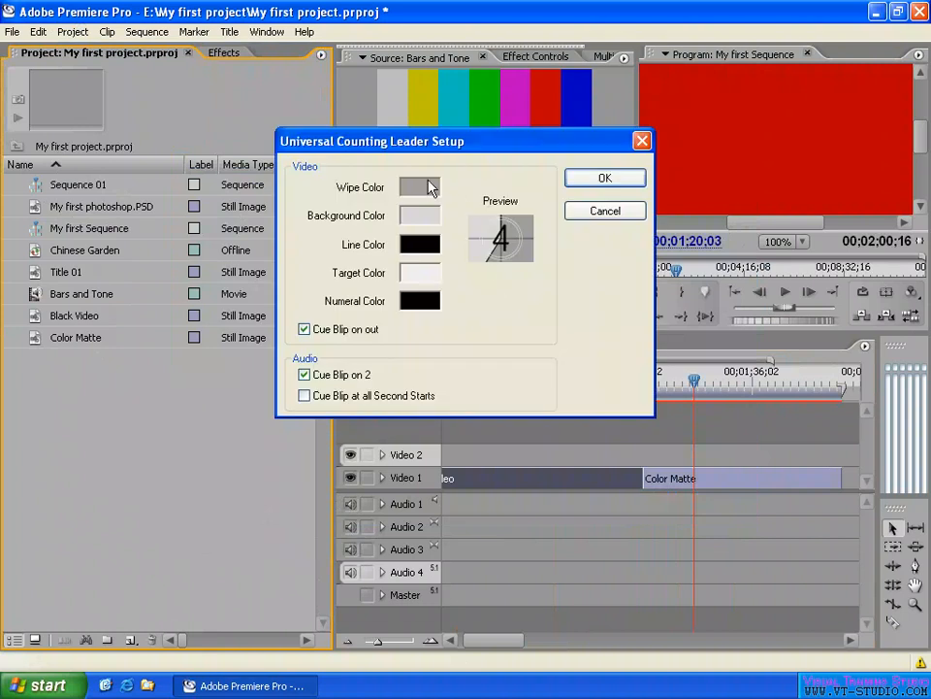
{"action": "left_click_drag", "start_coordinate": [485, 145], "coordinate": [492, 119]}
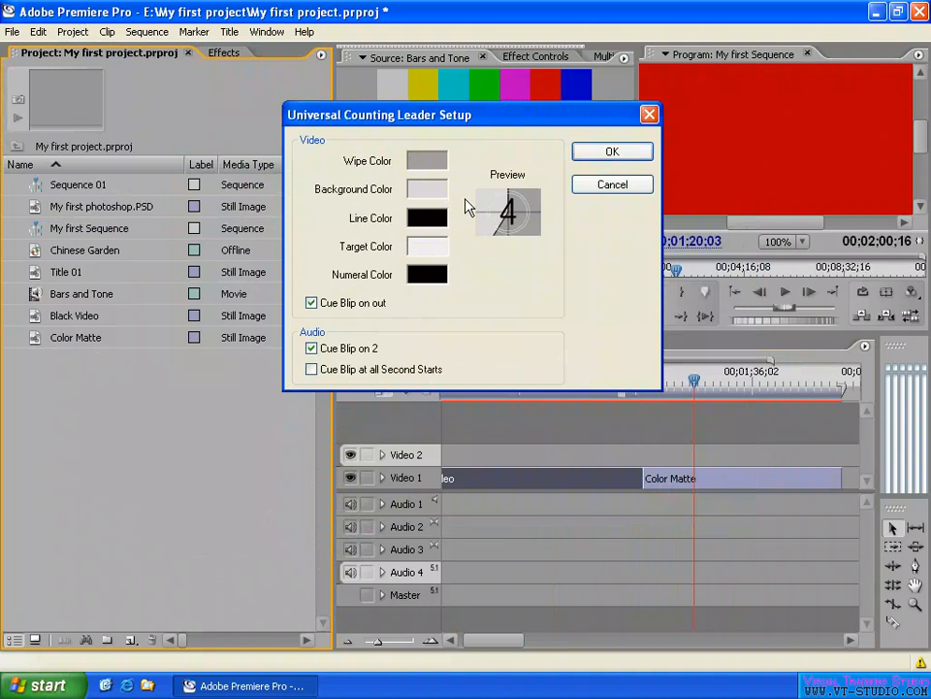
{"action": "left_click", "coordinate": [430, 159]}
{"action": "left_click", "coordinate": [506, 313]}
{"action": "left_click", "coordinate": [479, 326]}
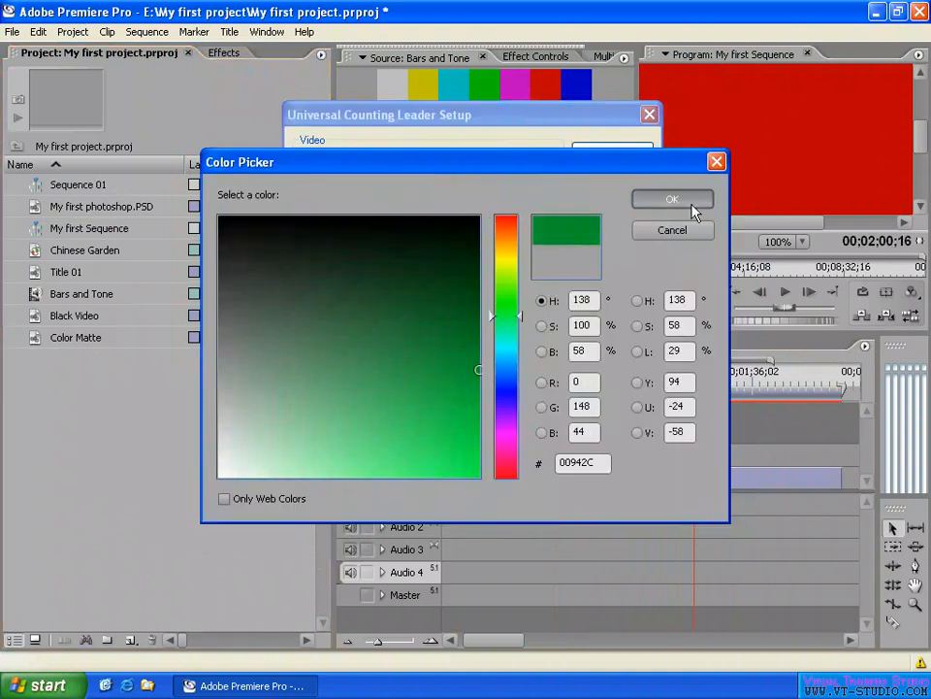
{"action": "left_click", "coordinate": [672, 199]}
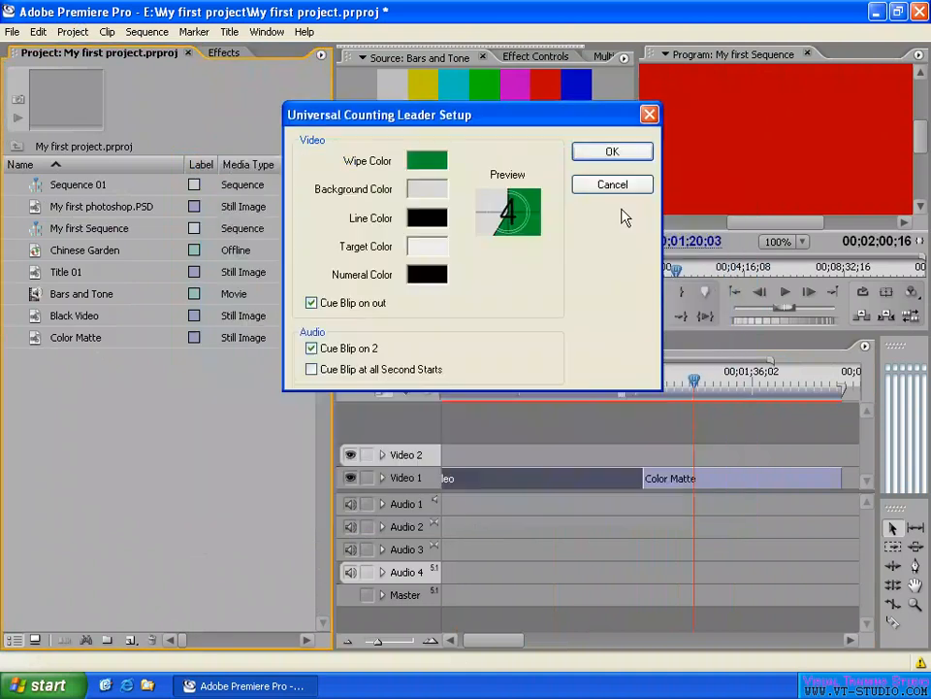
Step: Set the leader's background color to green 09961C
{"action": "left_click", "coordinate": [429, 189]}
{"action": "left_click", "coordinate": [464, 369]}
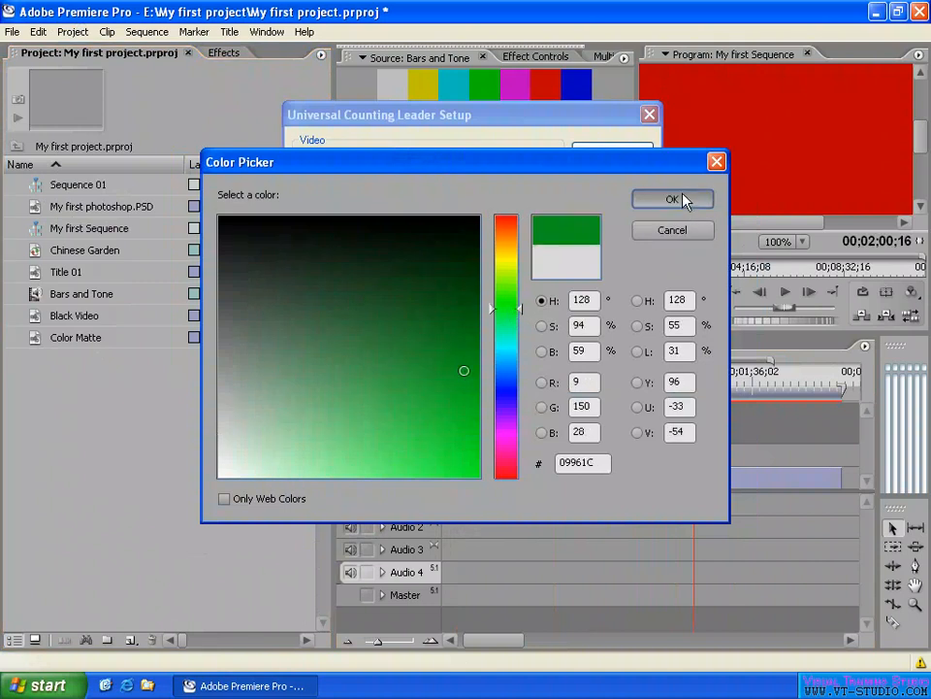
{"action": "left_click", "coordinate": [683, 201]}
Step: Set the leader's background color to a bright, saturated blue
{"action": "left_click", "coordinate": [439, 191]}
{"action": "left_click", "coordinate": [503, 398]}
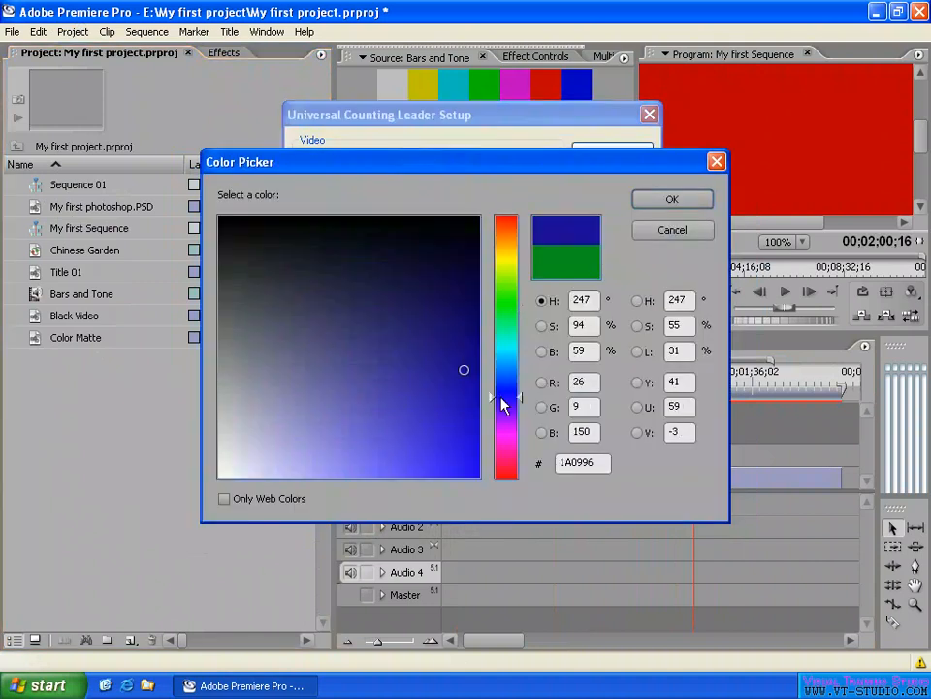
{"action": "left_click", "coordinate": [477, 457]}
{"action": "left_click", "coordinate": [671, 198]}
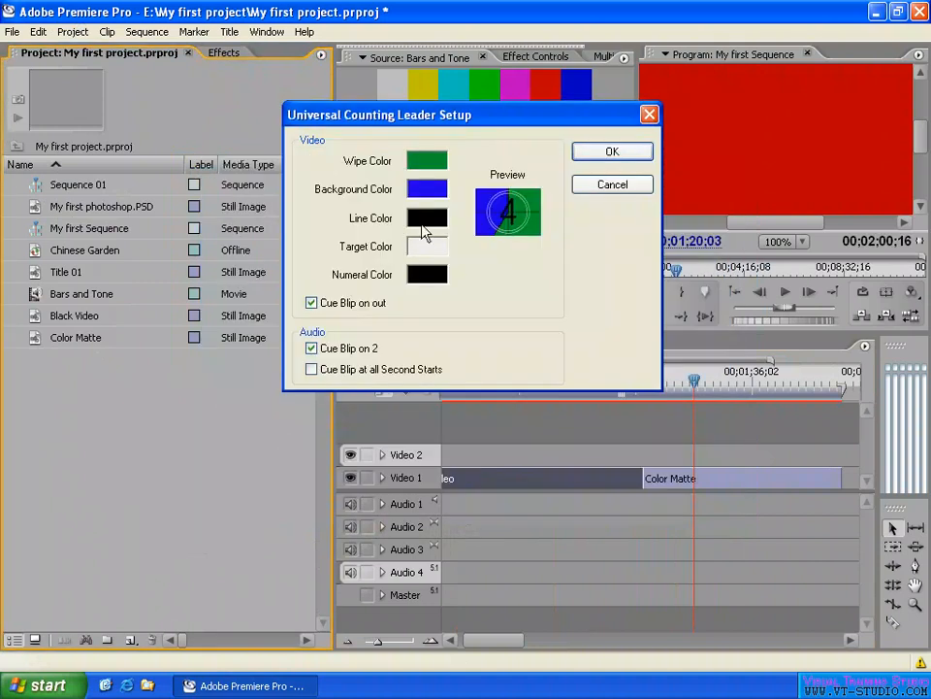
Step: Set the leader's line color to orange-red F23E07 and its target color to a medium green
{"action": "left_click", "coordinate": [427, 215]}
{"action": "left_click", "coordinate": [504, 227]}
{"action": "left_click_drag", "start_coordinate": [466, 458], "coordinate": [475, 467]}
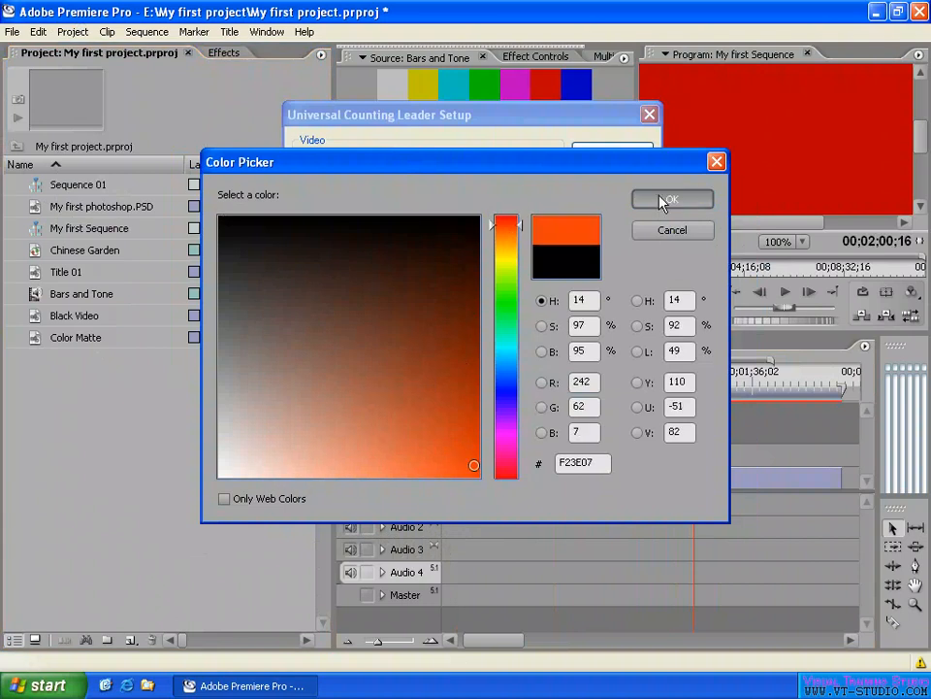
{"action": "left_click", "coordinate": [668, 200]}
{"action": "left_click", "coordinate": [429, 249]}
{"action": "left_click", "coordinate": [500, 318]}
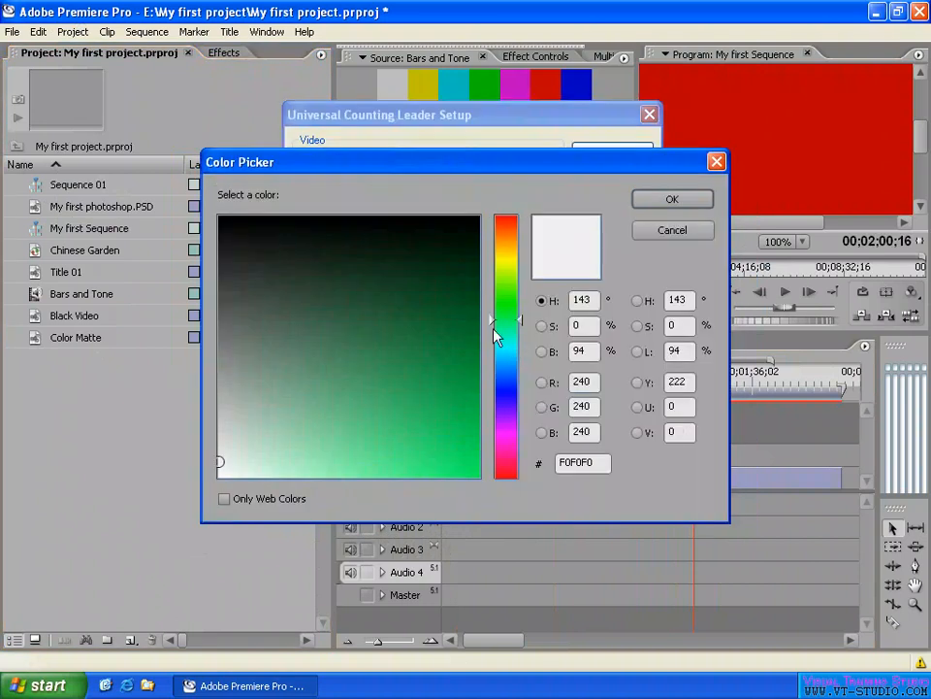
{"action": "left_click", "coordinate": [459, 384]}
{"action": "left_click", "coordinate": [660, 200]}
Step: Set the numeral color to bright magenta and create the counting leader with its default cue blip options
{"action": "left_click", "coordinate": [428, 273]}
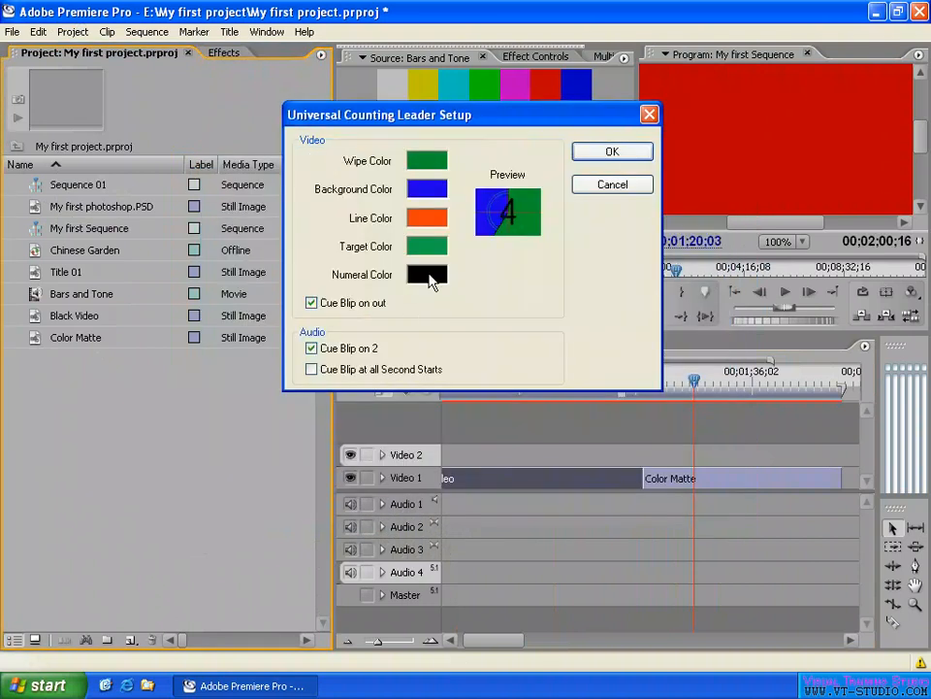
{"action": "left_click", "coordinate": [511, 393]}
{"action": "left_click", "coordinate": [514, 432]}
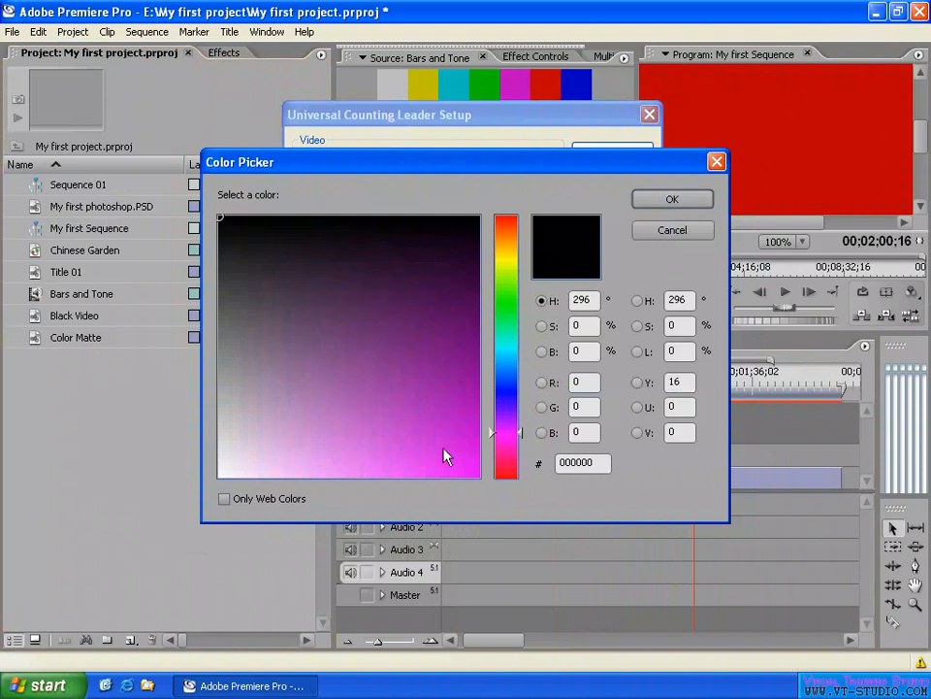
{"action": "left_click_drag", "start_coordinate": [447, 450], "coordinate": [481, 479]}
{"action": "left_click", "coordinate": [675, 199]}
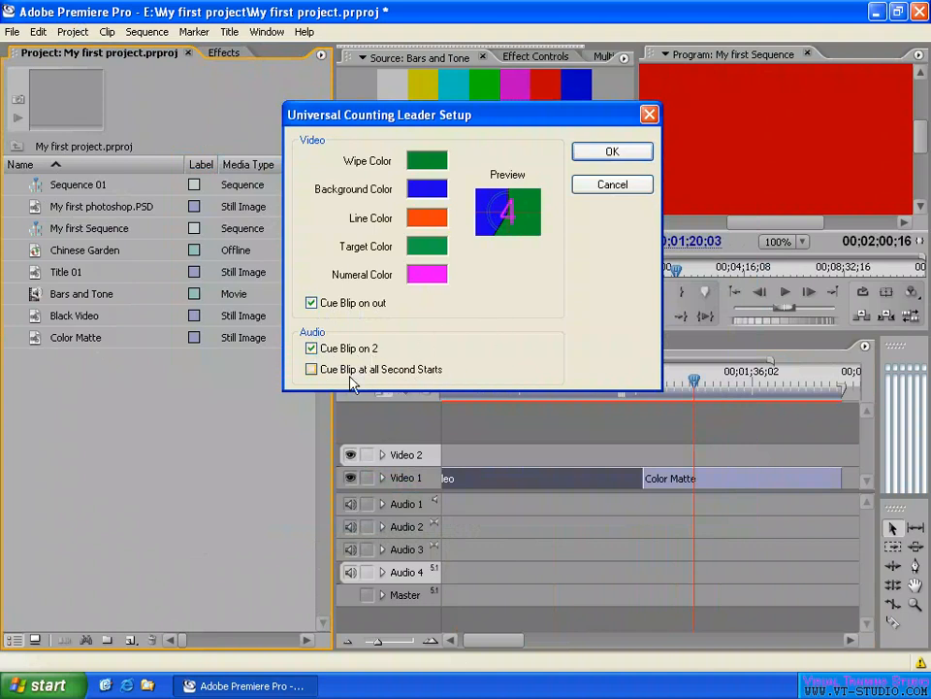
{"action": "left_click", "coordinate": [608, 153]}
Step: Check the new leader's setup without changes, load the Universal Counting Leader into the Source monitor and play it
{"action": "double_click", "coordinate": [34, 359]}
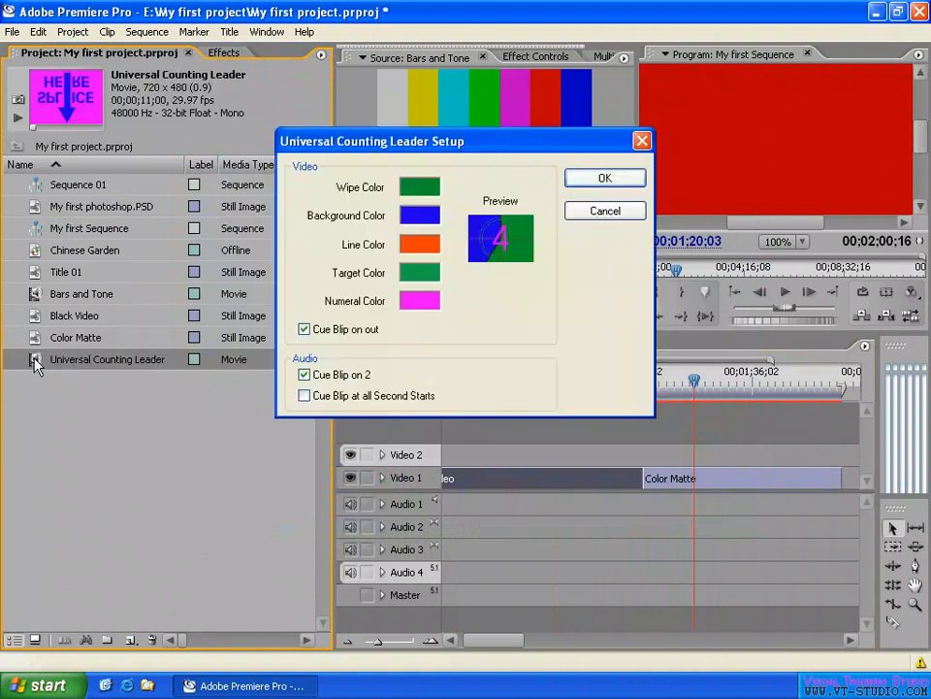
{"action": "left_click", "coordinate": [605, 209]}
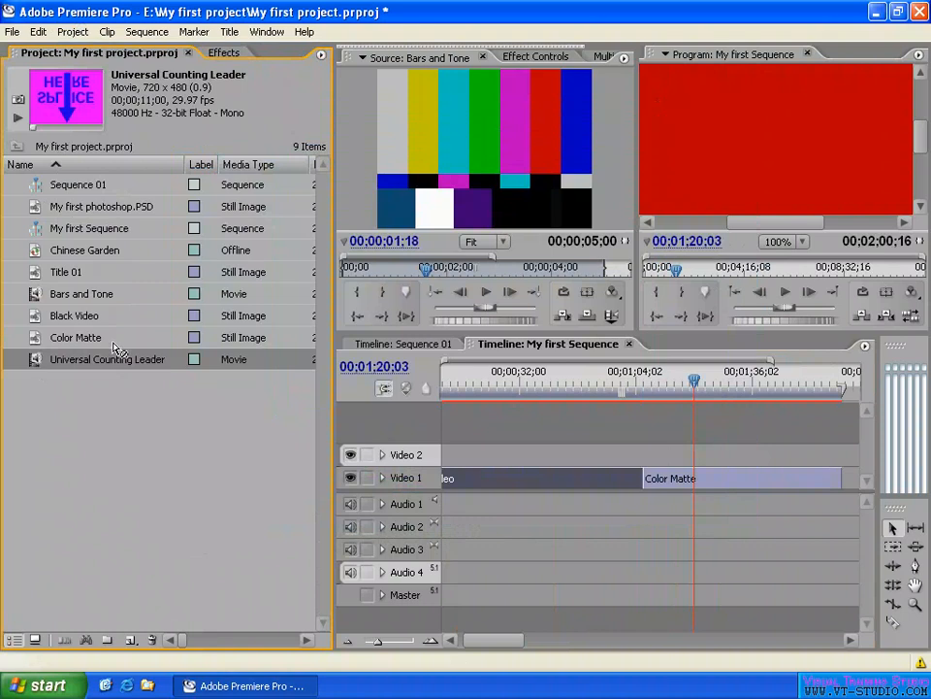
{"action": "left_click_drag", "start_coordinate": [464, 151], "coordinate": [463, 150]}
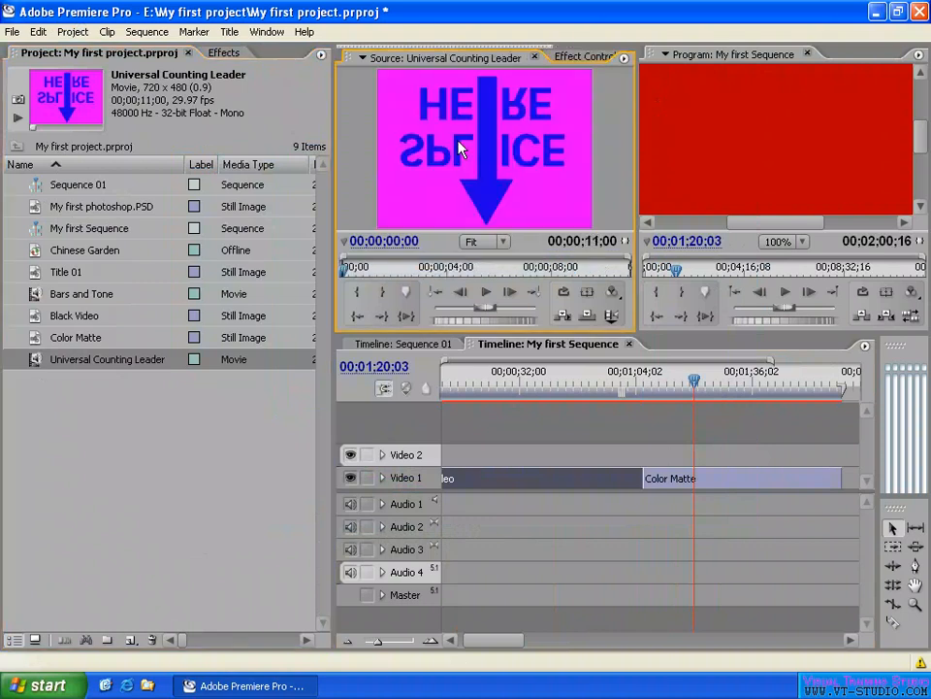
{"action": "left_click", "coordinate": [487, 297]}
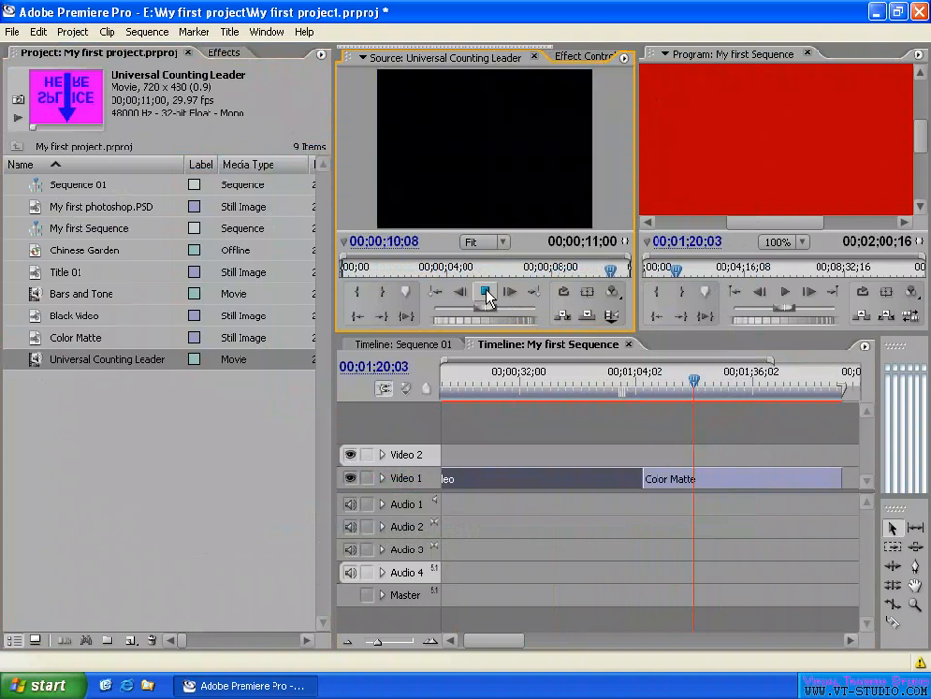
{"action": "left_click", "coordinate": [487, 294]}
{"action": "left_click", "coordinate": [494, 293]}
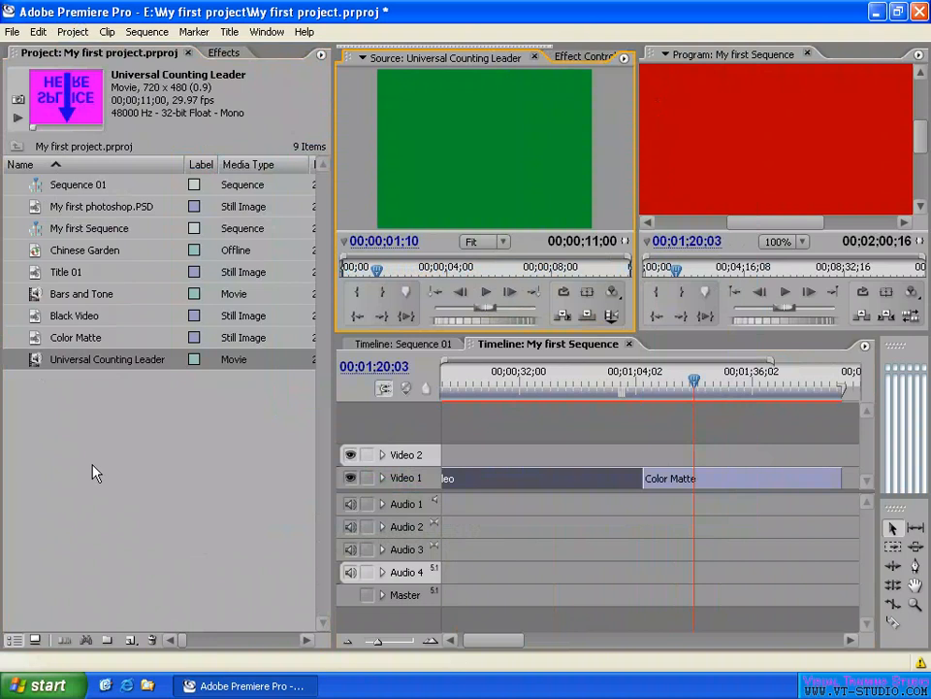
Step: Scrub the leader in the Source monitor to the numeral 2 at 00;00;09;00, and on to the out cue blip at 00;00;10;27
{"action": "left_click", "coordinate": [92, 471]}
{"action": "left_click_drag", "start_coordinate": [376, 268], "coordinate": [579, 268]}
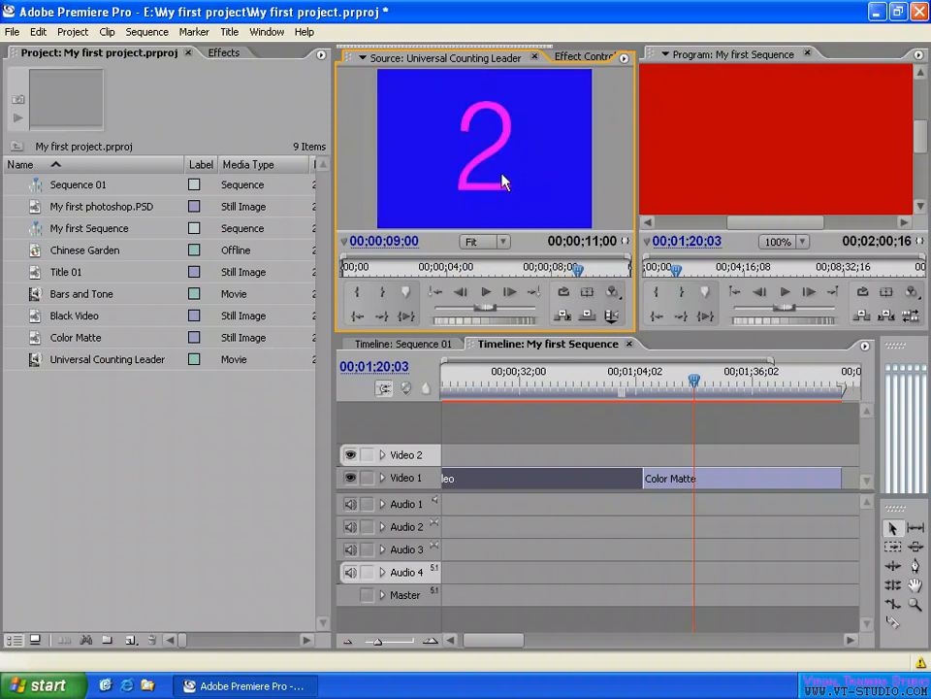
{"action": "left_click_drag", "start_coordinate": [578, 268], "coordinate": [629, 270]}
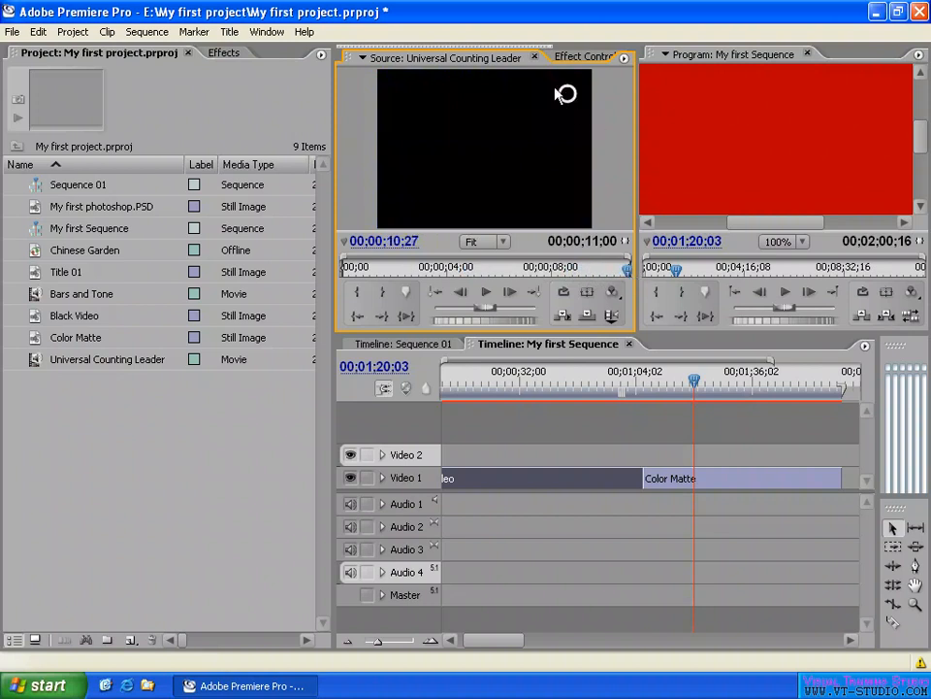
Step: Create a second Universal Counting Leader with default colors and Cue Blip at all Second Starts enabled
{"action": "right_click", "coordinate": [97, 470]}
{"action": "mouse_move", "coordinate": [145, 517]}
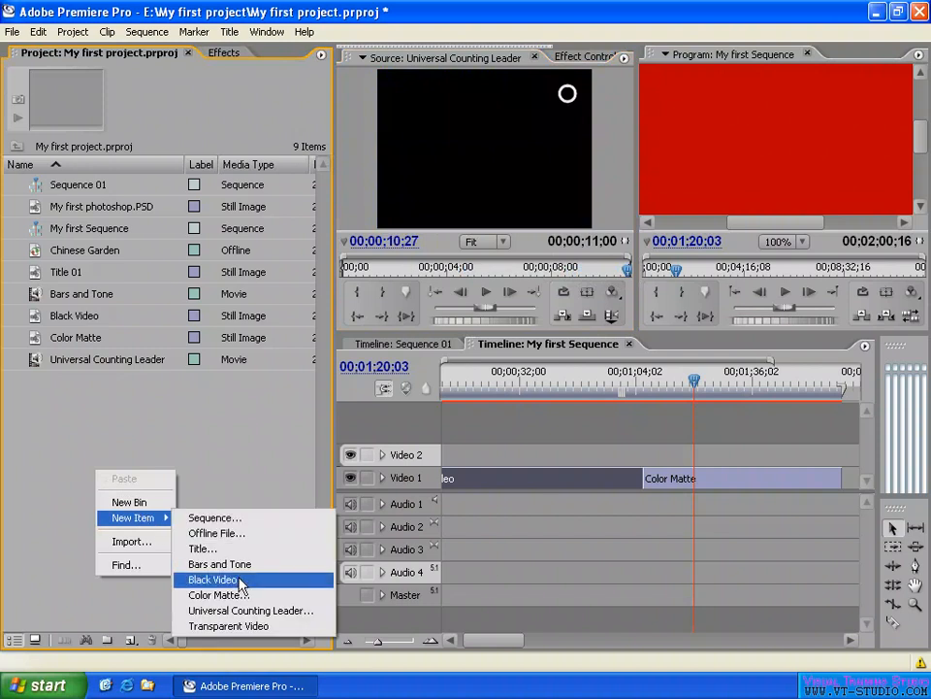
{"action": "left_click", "coordinate": [251, 611]}
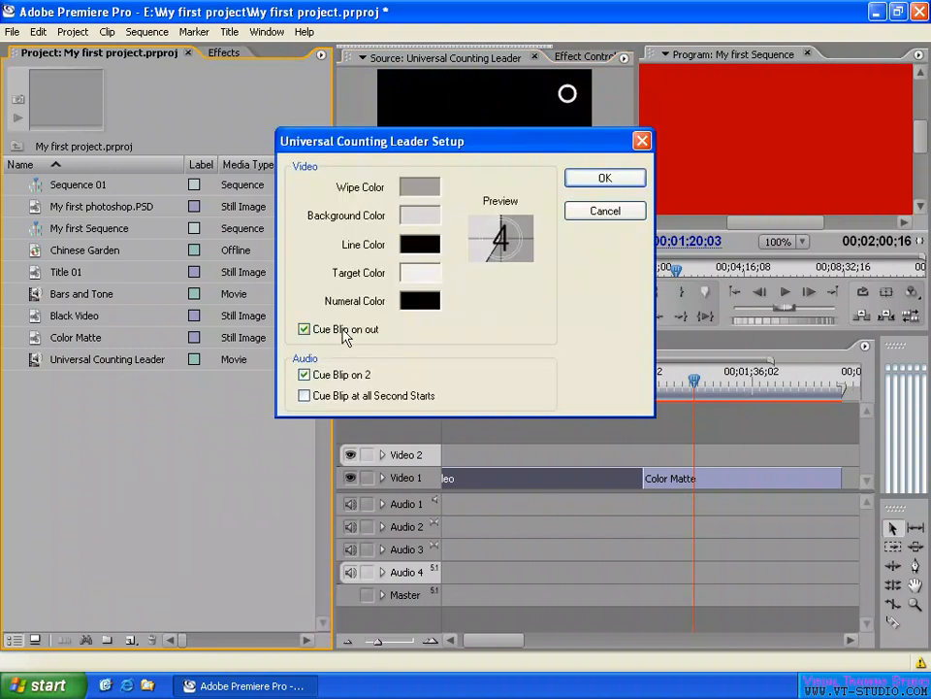
{"action": "left_click", "coordinate": [309, 398]}
{"action": "left_click", "coordinate": [598, 180]}
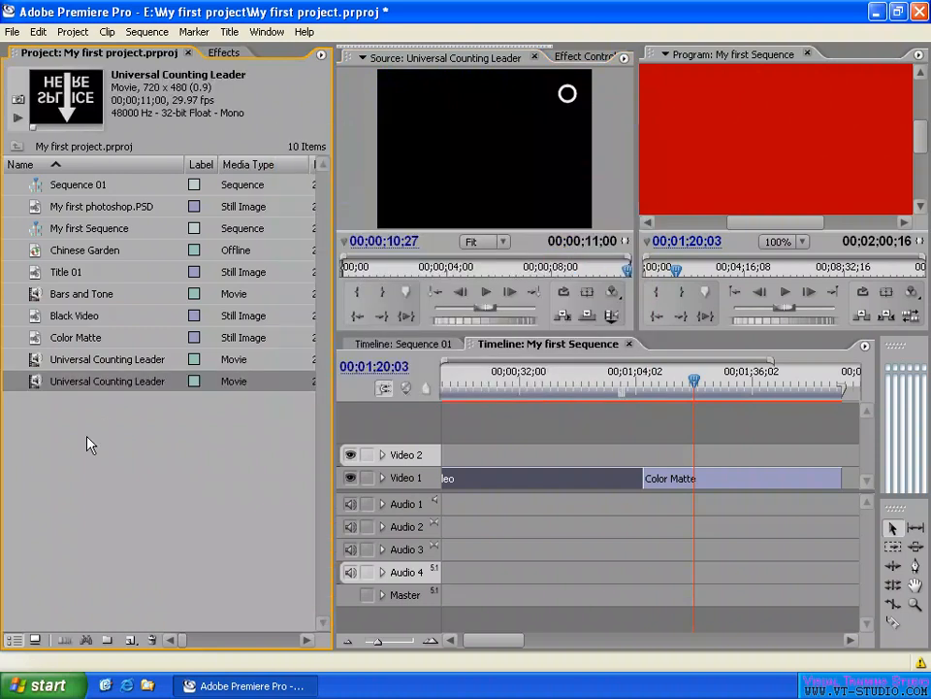
Step: Load the second Universal Counting Leader into the Source monitor and play it through to the end
{"action": "left_click_drag", "start_coordinate": [35, 388], "coordinate": [488, 177]}
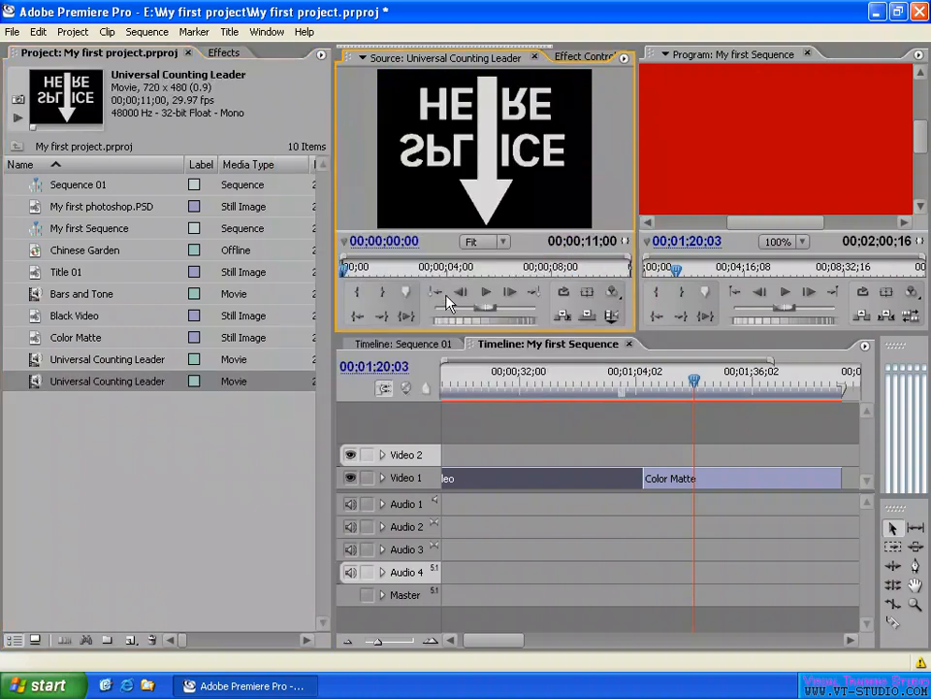
{"action": "left_click", "coordinate": [485, 293]}
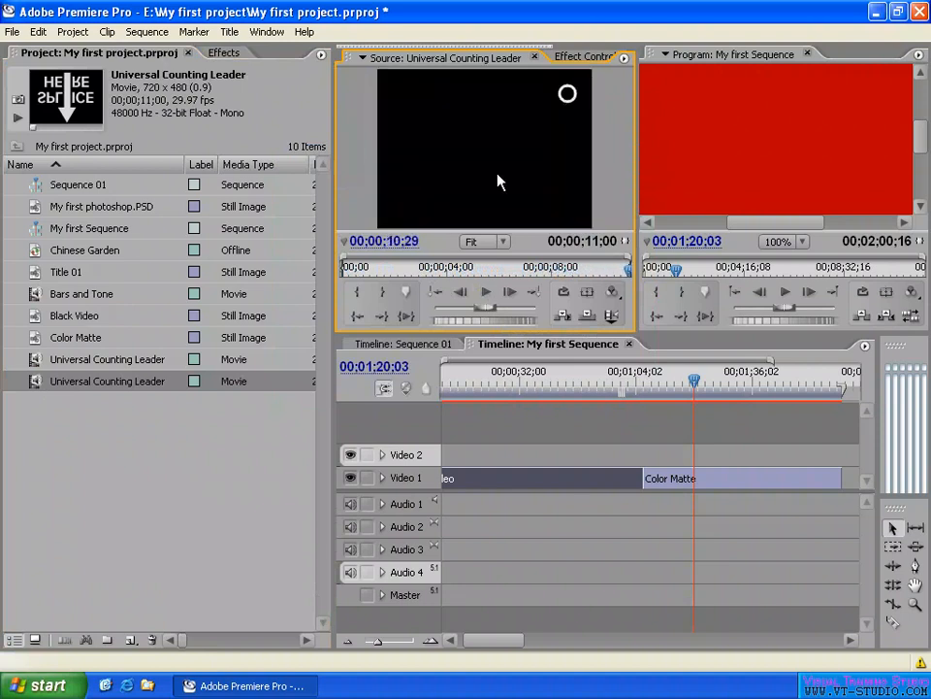
{"action": "left_click", "coordinate": [150, 483]}
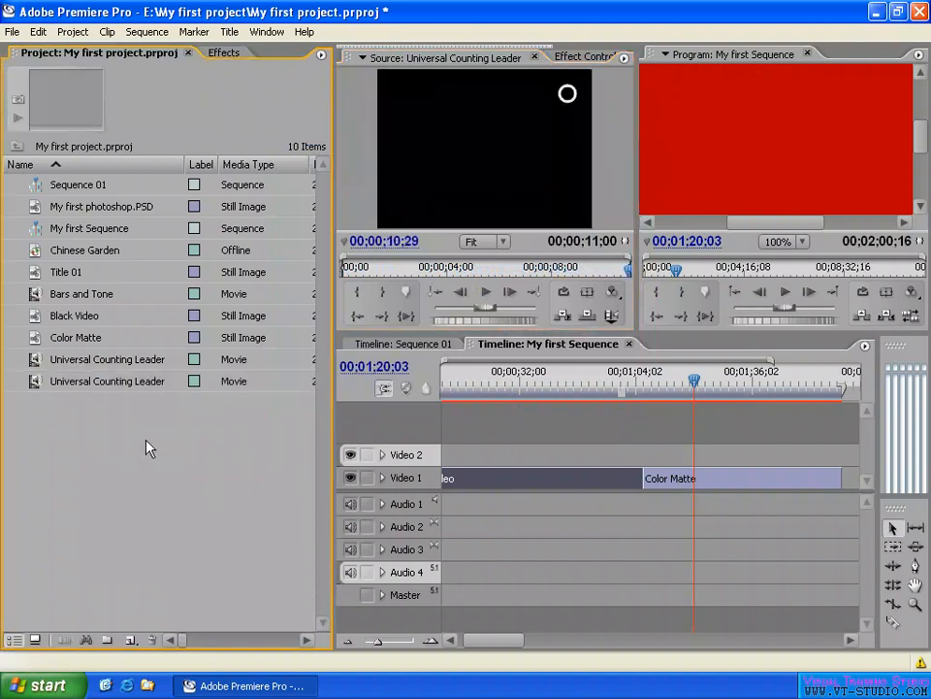
Step: Add a Transparent Video item to the project
{"action": "right_click", "coordinate": [123, 431]}
{"action": "mouse_move", "coordinate": [184, 481]}
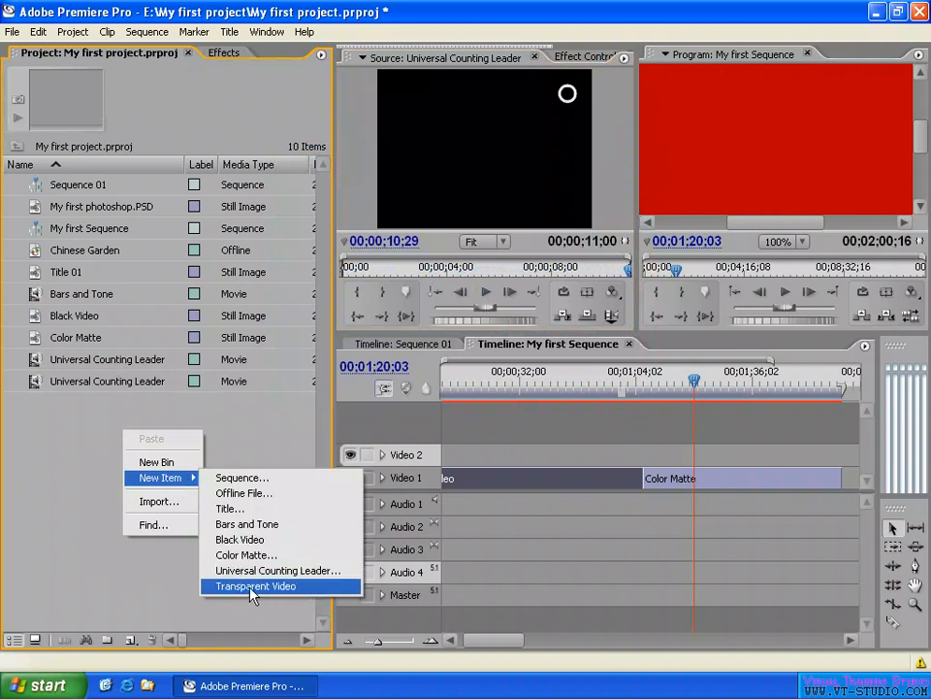
{"action": "left_click", "coordinate": [276, 587]}
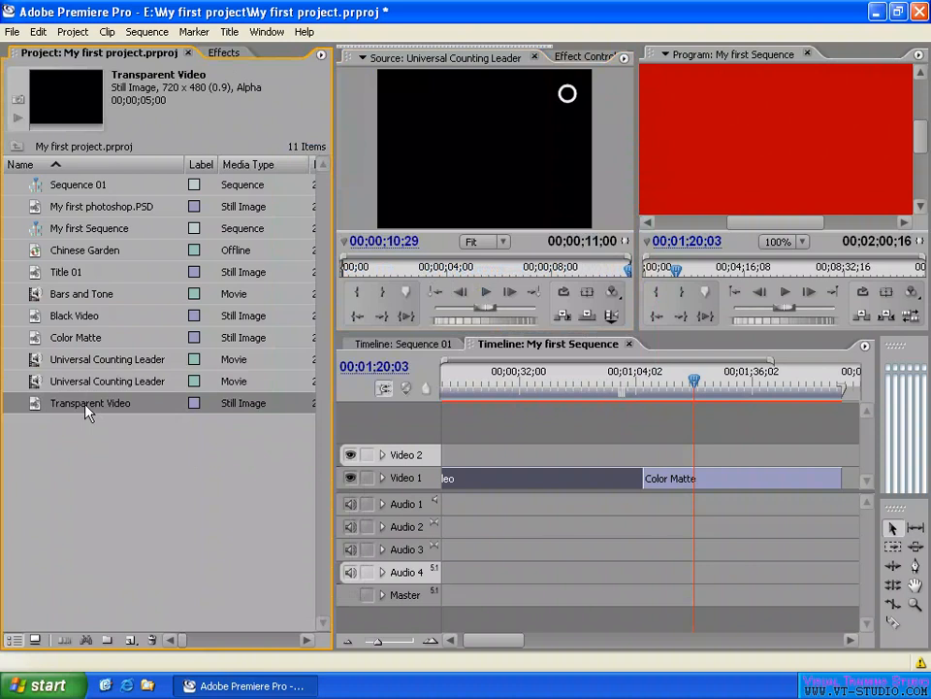
Step: Move the sequence playhead to 00;00;58;02 and zoom the timeline out to show the Black Video and Color Matte clips completely
{"action": "left_click", "coordinate": [613, 383]}
{"action": "left_click_drag", "start_coordinate": [615, 383], "coordinate": [616, 383]}
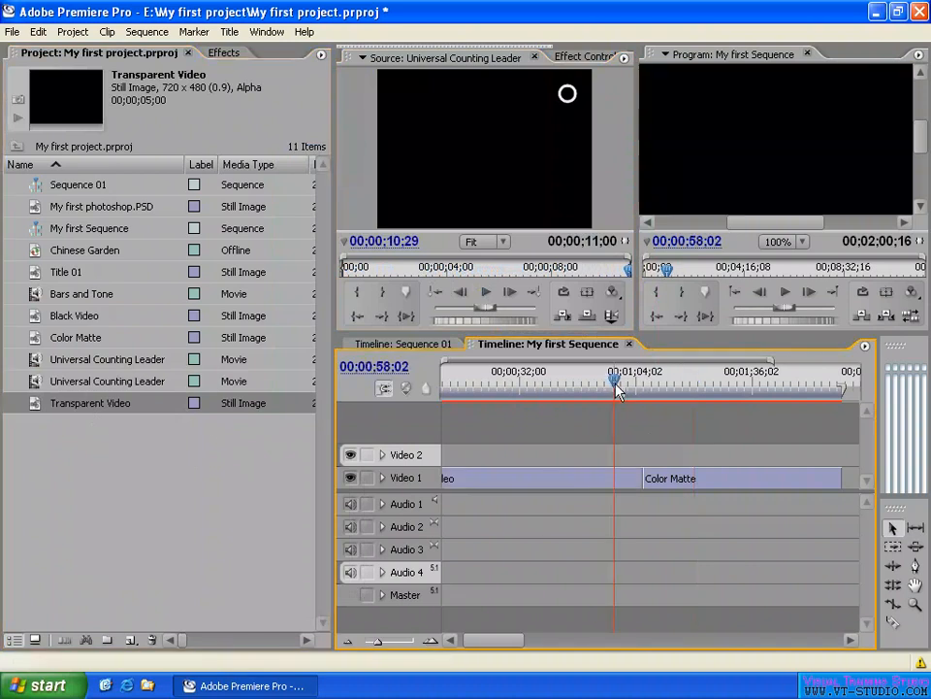
{"action": "key", "text": "minus"}
{"action": "key", "text": "minus"}
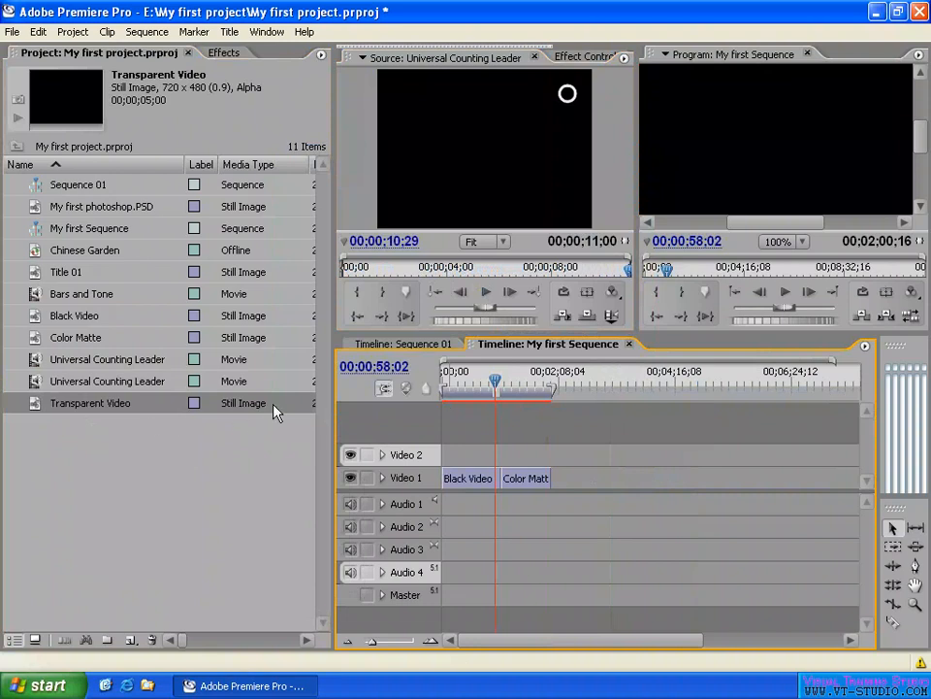
{"action": "left_click", "coordinate": [100, 437]}
{"action": "right_click", "coordinate": [139, 442]}
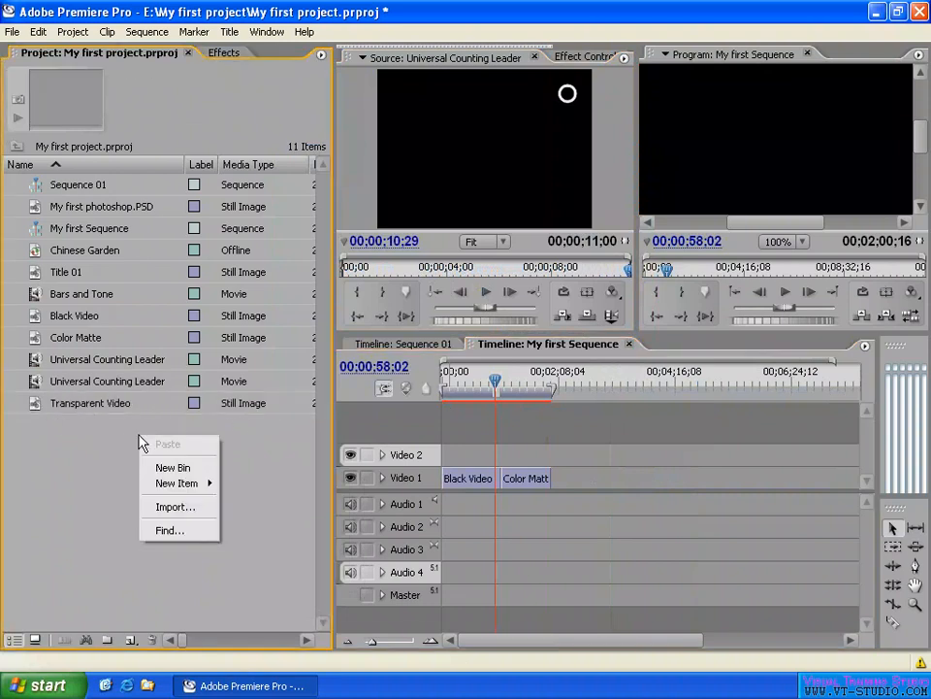
{"action": "left_click", "coordinate": [114, 462]}
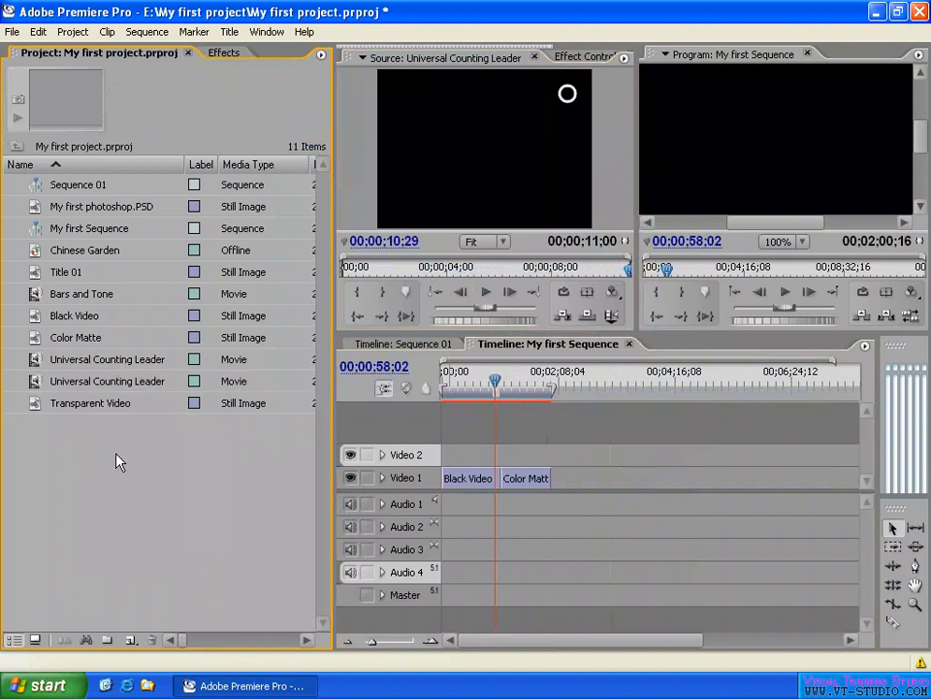
{"action": "mouse_move", "coordinate": [163, 515]}
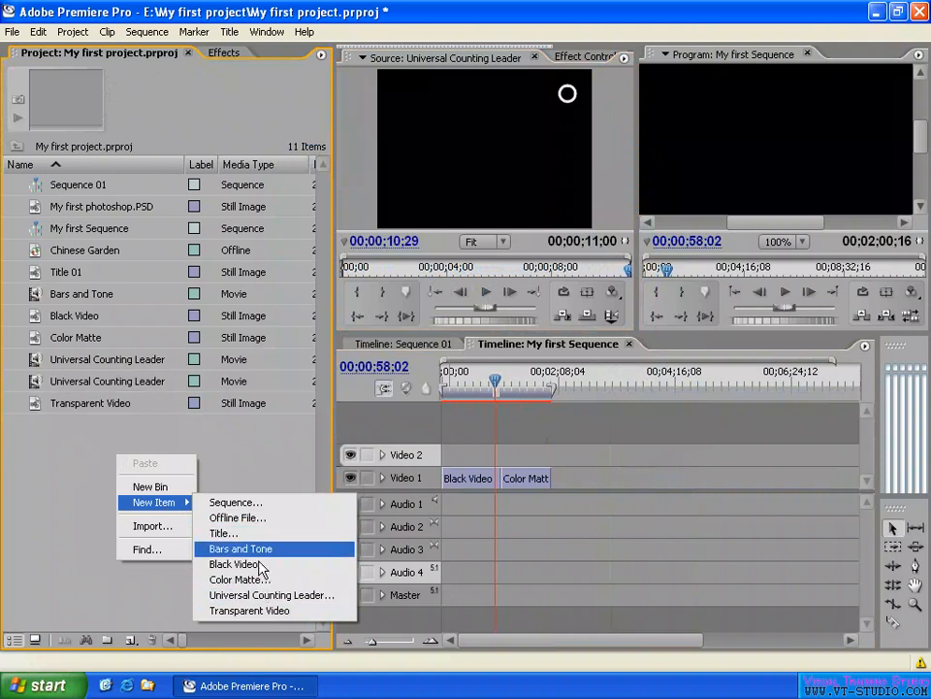
{"action": "left_click", "coordinate": [60, 435]}
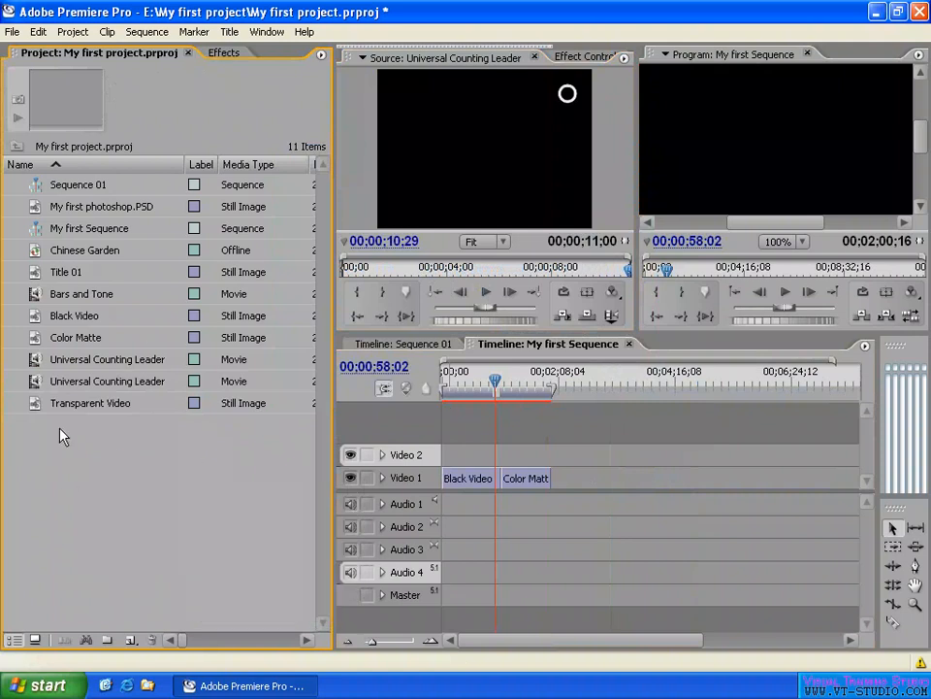
Step: Create a new bin in the project and name it Still Images
{"action": "left_click", "coordinate": [12, 31]}
{"action": "mouse_move", "coordinate": [59, 56]}
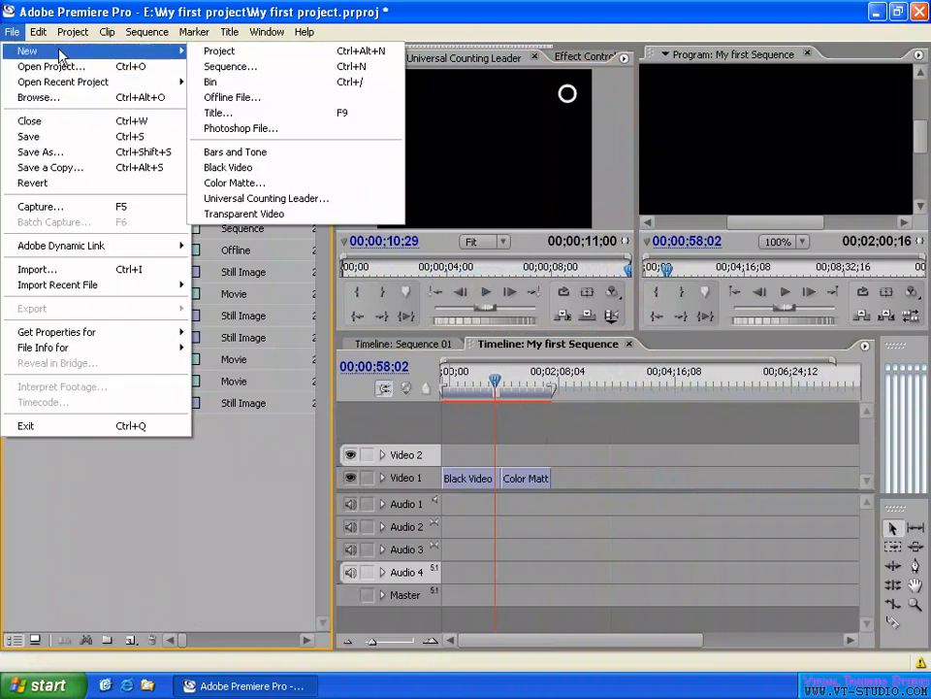
{"action": "left_click", "coordinate": [241, 88]}
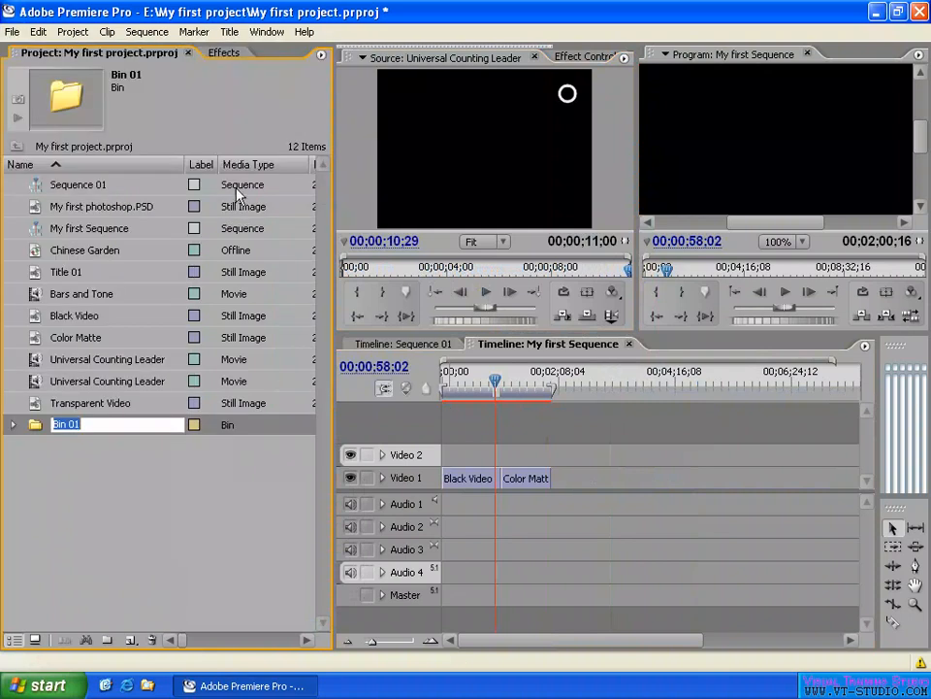
{"action": "left_click", "coordinate": [75, 438]}
{"action": "left_click", "coordinate": [35, 429]}
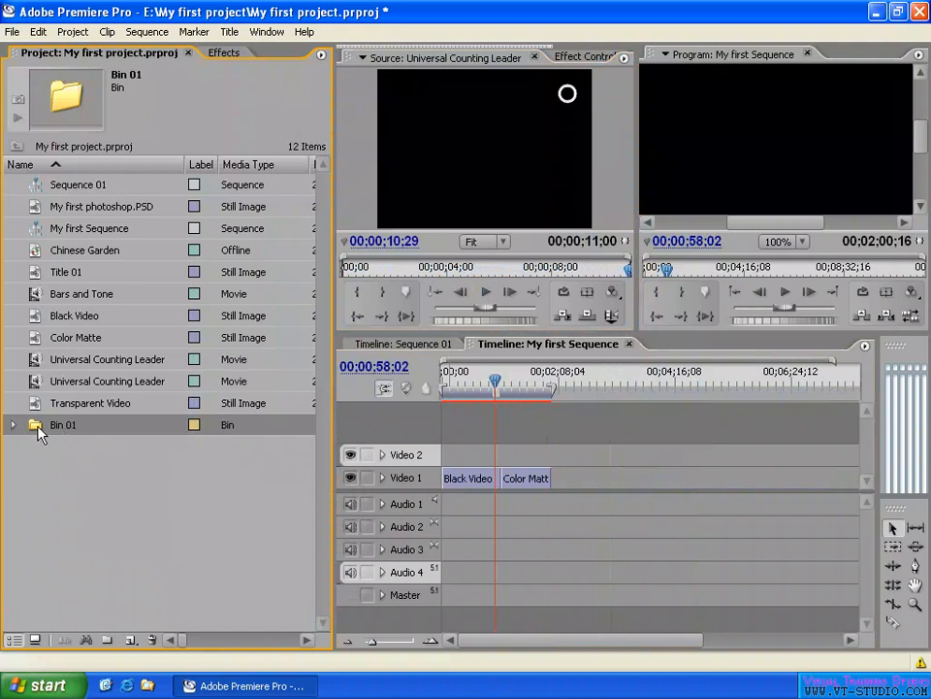
{"action": "left_click", "coordinate": [53, 473]}
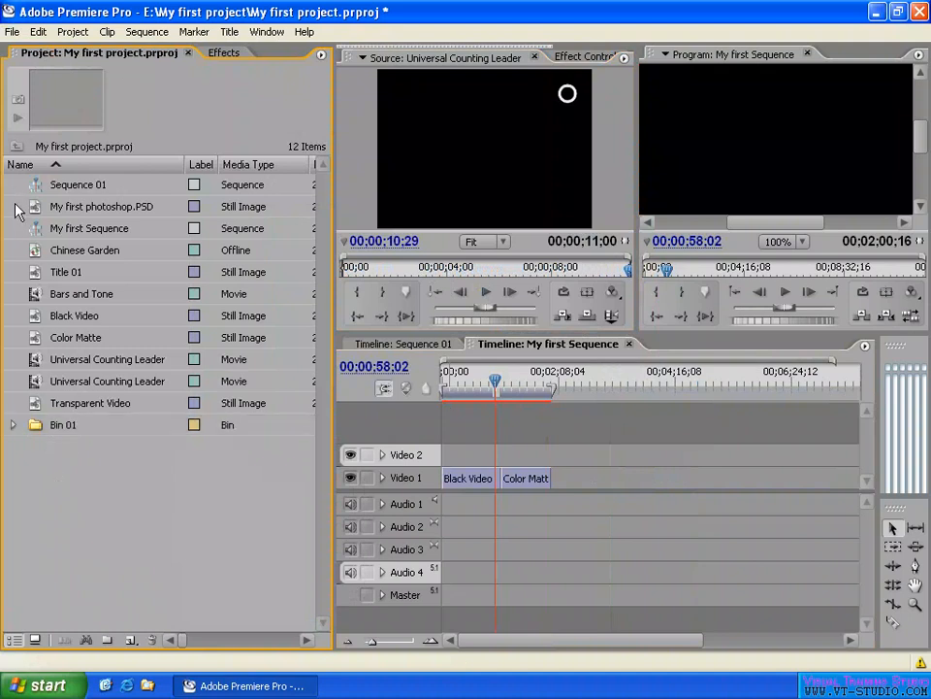
{"action": "left_click", "coordinate": [85, 433]}
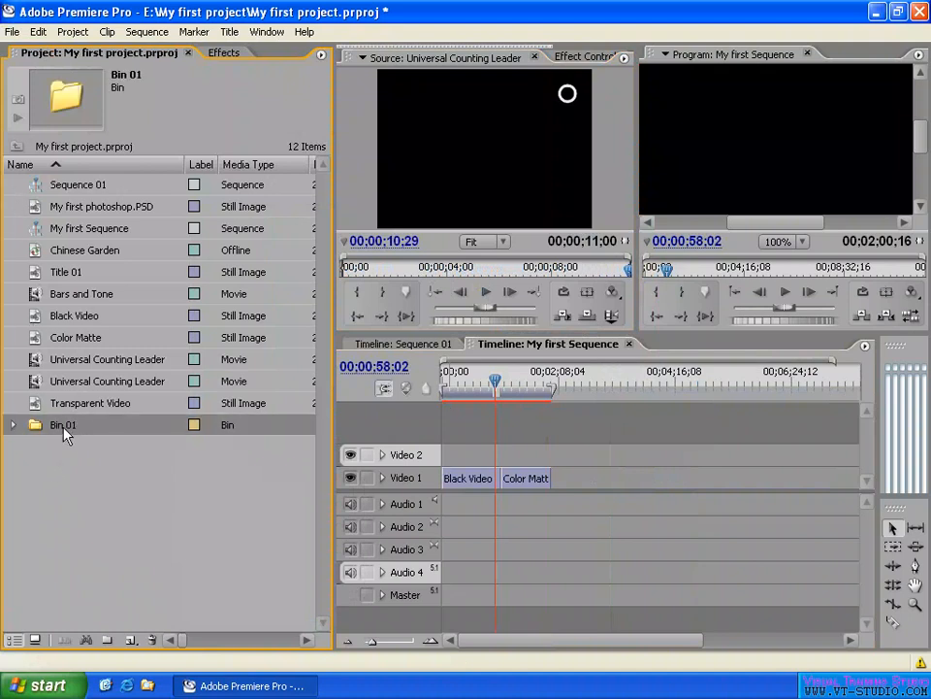
{"action": "left_click", "coordinate": [64, 425]}
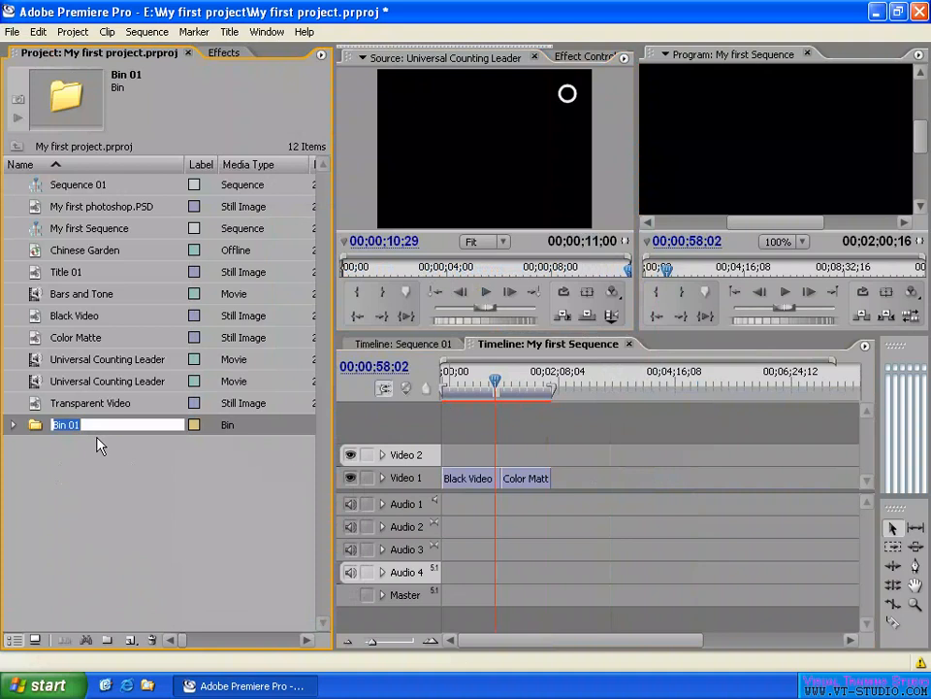
{"action": "type", "text": "Still Images"}
{"action": "key", "text": "Return"}
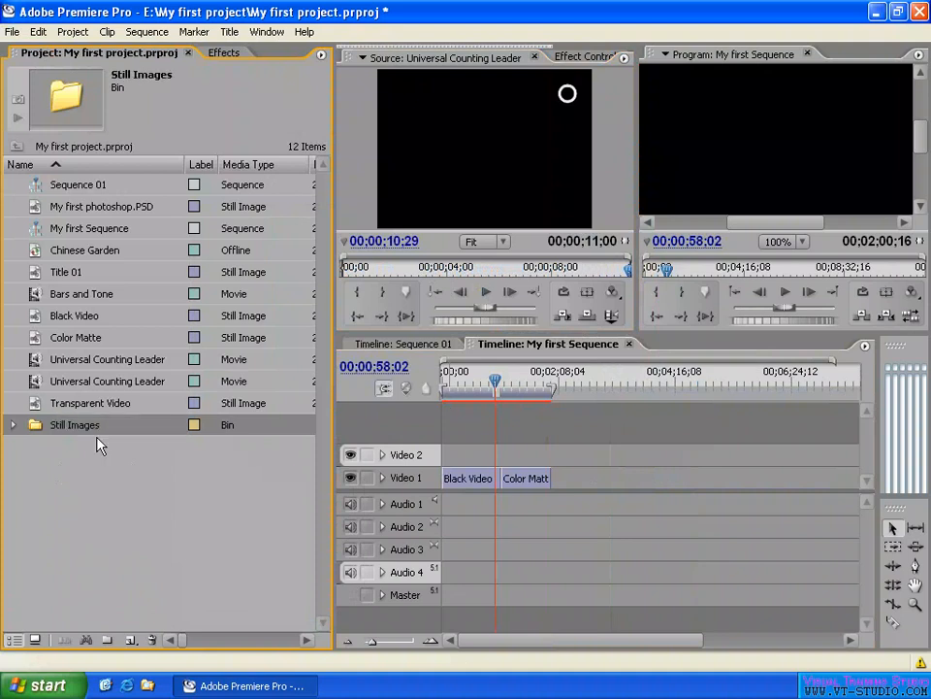
Step: Sort the project items by media type and move all the still image items into the Still Images bin
{"action": "left_click", "coordinate": [254, 172]}
{"action": "left_click_drag", "start_coordinate": [240, 445], "coordinate": [83, 187]}
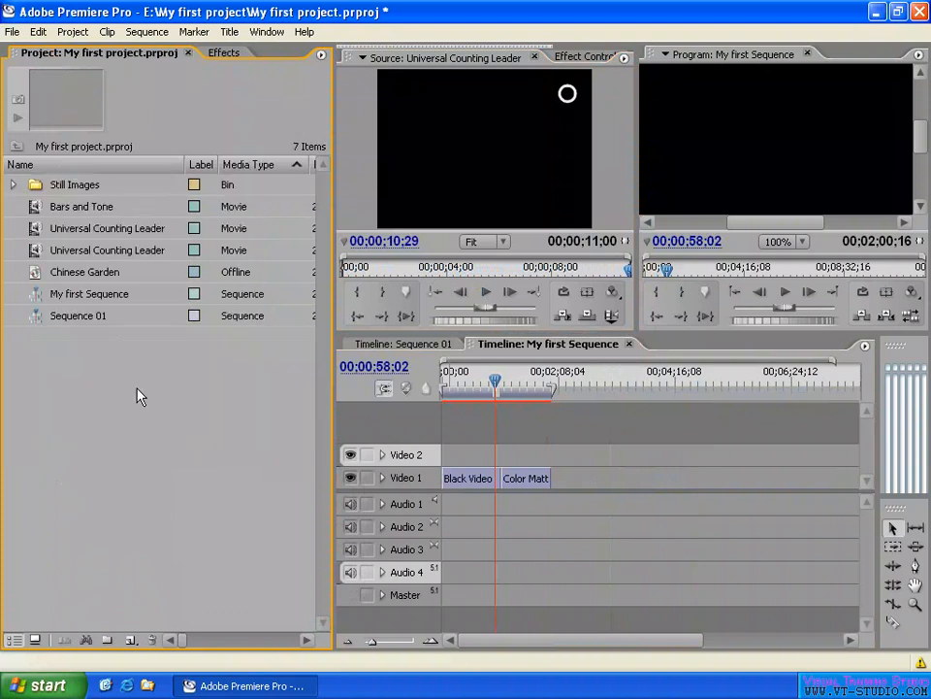
Step: Create a second bin at the project's top level and name it Audio
{"action": "right_click", "coordinate": [137, 391]}
{"action": "left_click", "coordinate": [84, 411]}
{"action": "right_click", "coordinate": [103, 357]}
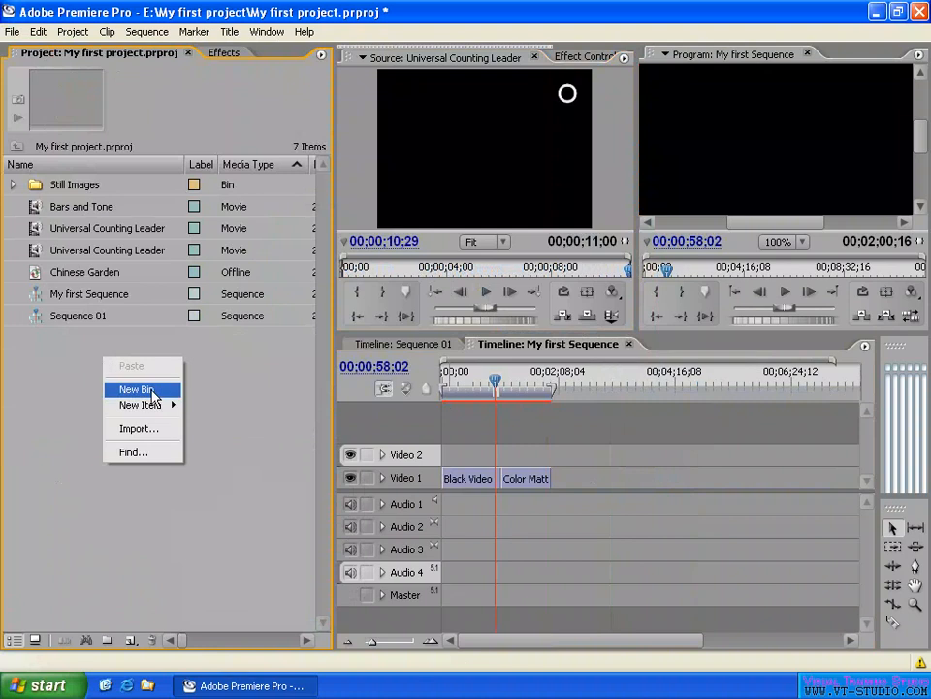
{"action": "left_click", "coordinate": [153, 390]}
{"action": "type", "text": "Audoi"}
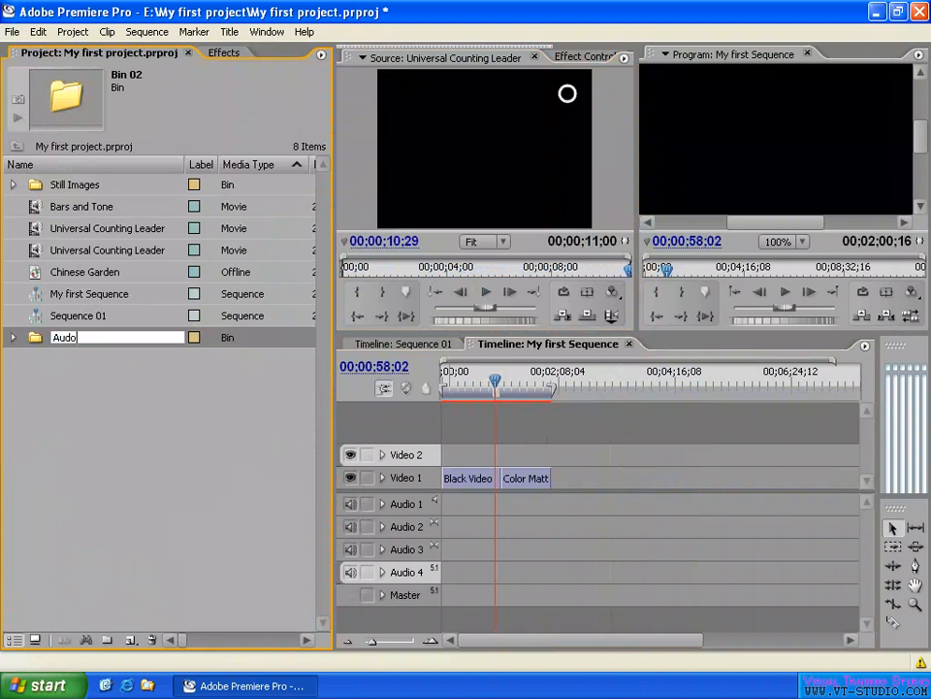
{"action": "key", "text": "BackSpace"}
{"action": "type", "text": "io"}
{"action": "left_click", "coordinate": [135, 411]}
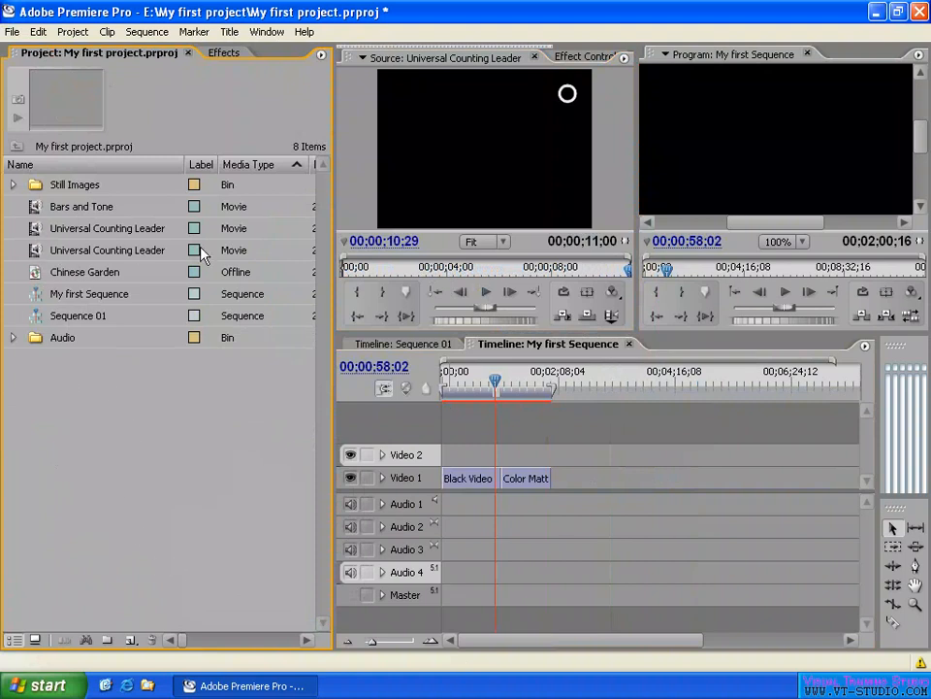
Step: Create another bin at the project's top level and name it Video
{"action": "right_click", "coordinate": [103, 389]}
{"action": "left_click", "coordinate": [182, 550]}
{"action": "left_click", "coordinate": [108, 649]}
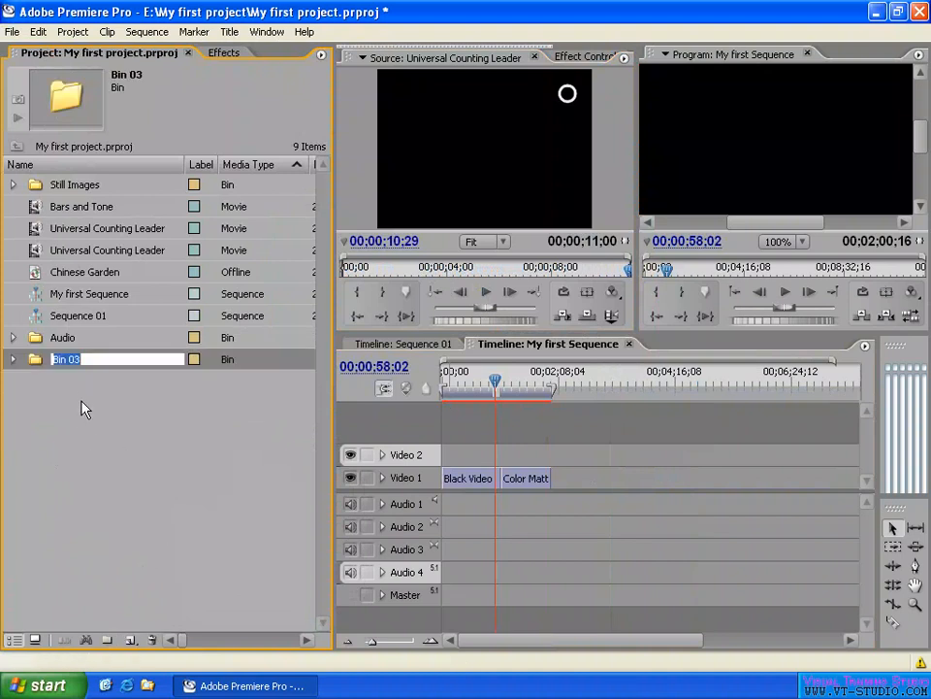
{"action": "type", "text": "Video"}
{"action": "key", "text": "Return"}
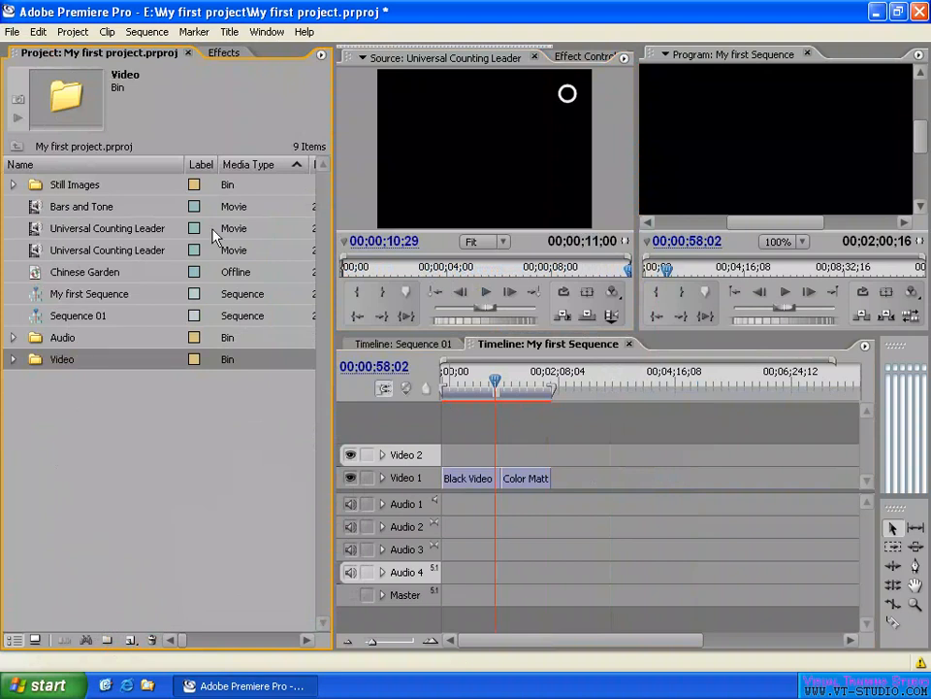
Step: Create another bin at the project's top level and name it Movies
{"action": "right_click", "coordinate": [24, 426]}
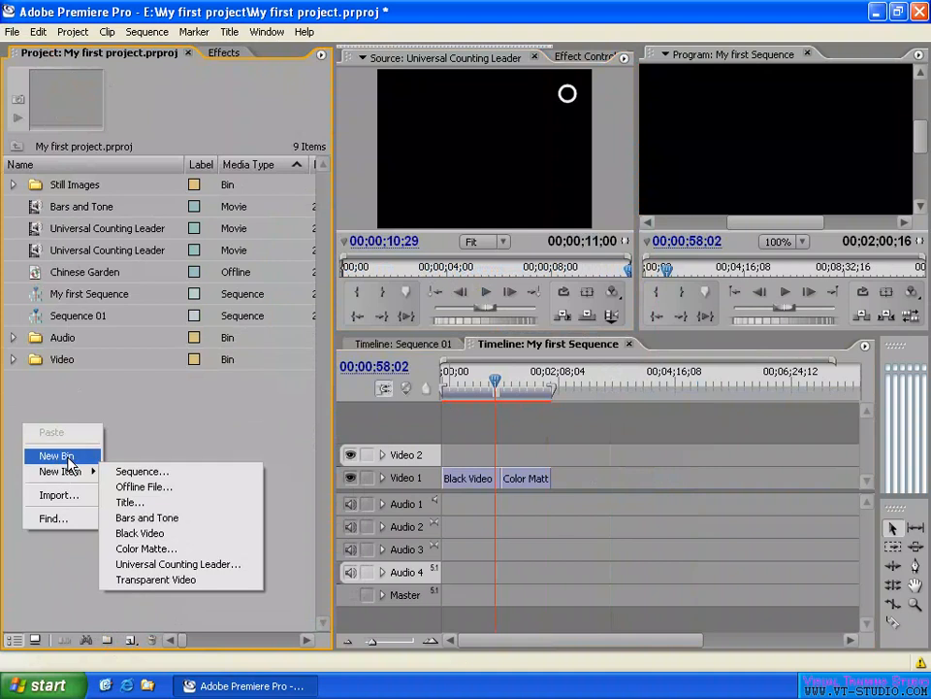
{"action": "left_click", "coordinate": [55, 454]}
{"action": "type", "text": "Movies"}
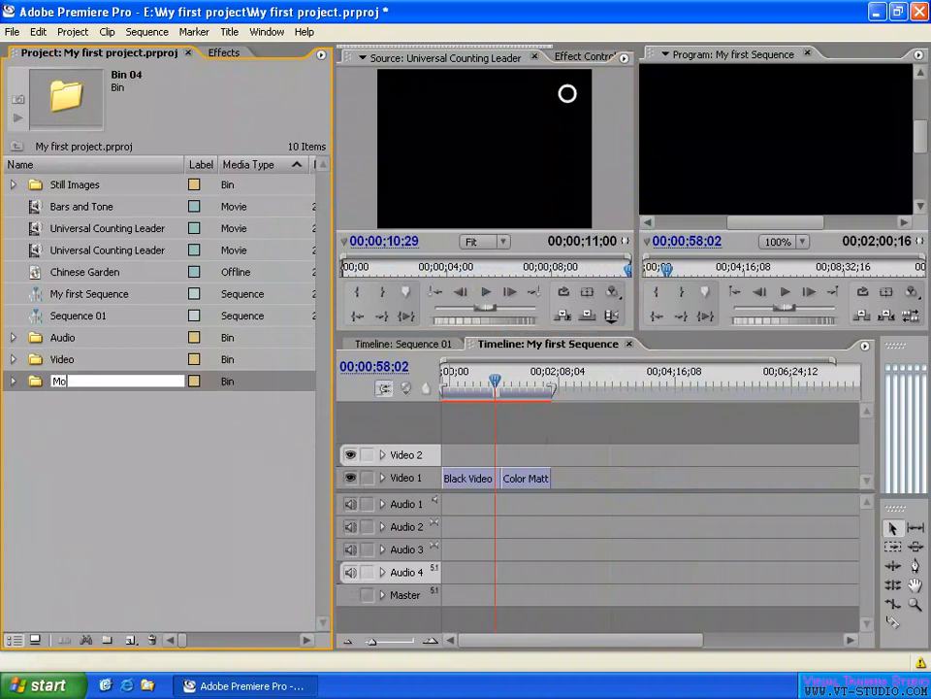
{"action": "key", "text": "Return"}
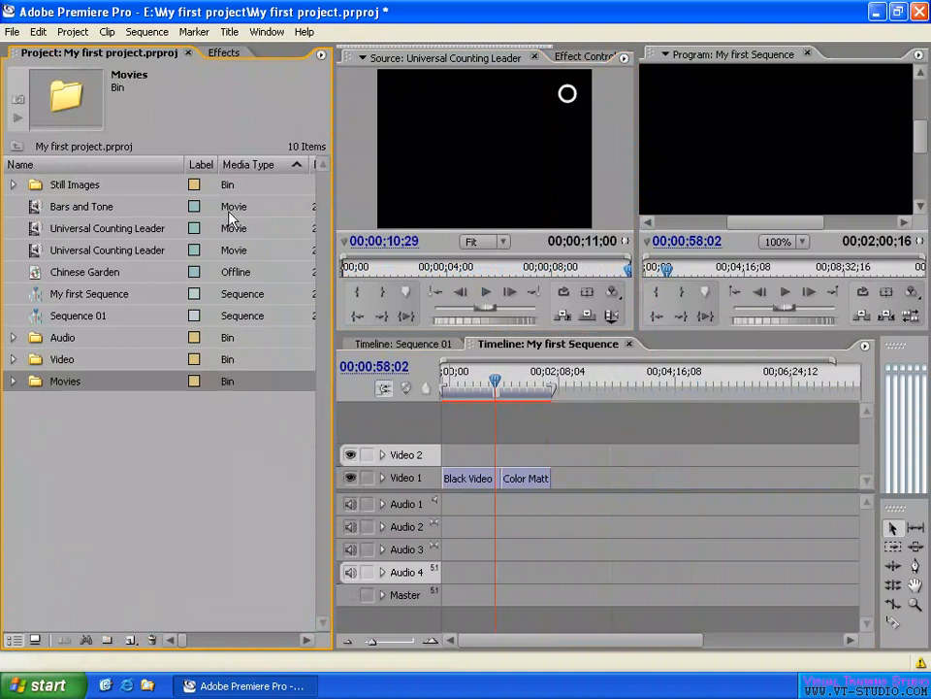
Step: Move Bars and Tone and both Universal Counting Leader items into the Movies bin
{"action": "left_click", "coordinate": [260, 208]}
{"action": "left_click_drag", "start_coordinate": [29, 204], "coordinate": [89, 260]}
{"action": "left_click_drag", "start_coordinate": [48, 225], "coordinate": [66, 386]}
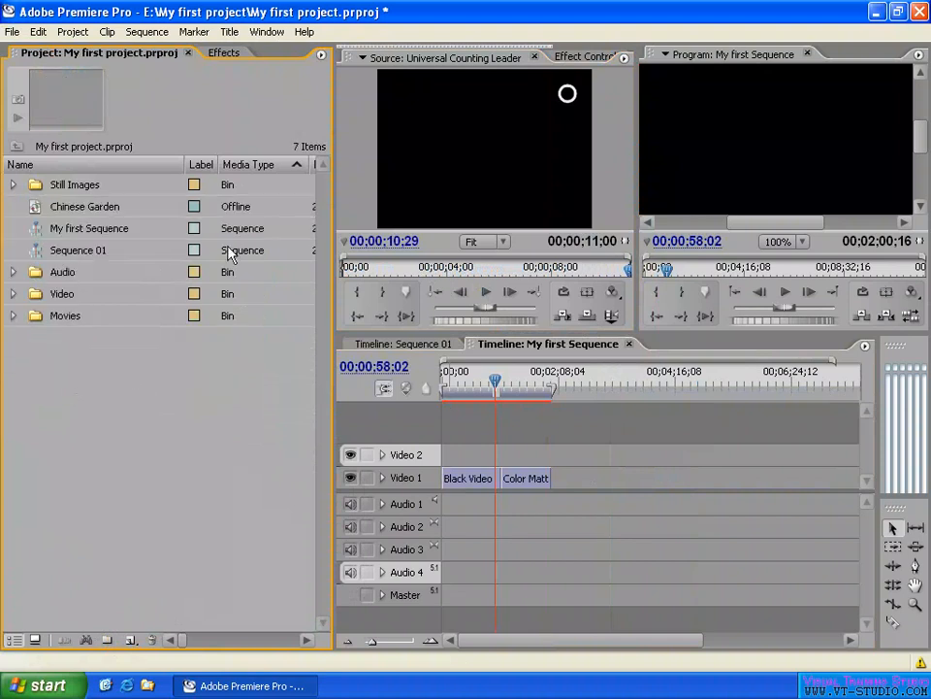
Step: Create another bin with its default name and move My first Sequence and Sequence 01 into it
{"action": "right_click", "coordinate": [93, 397]}
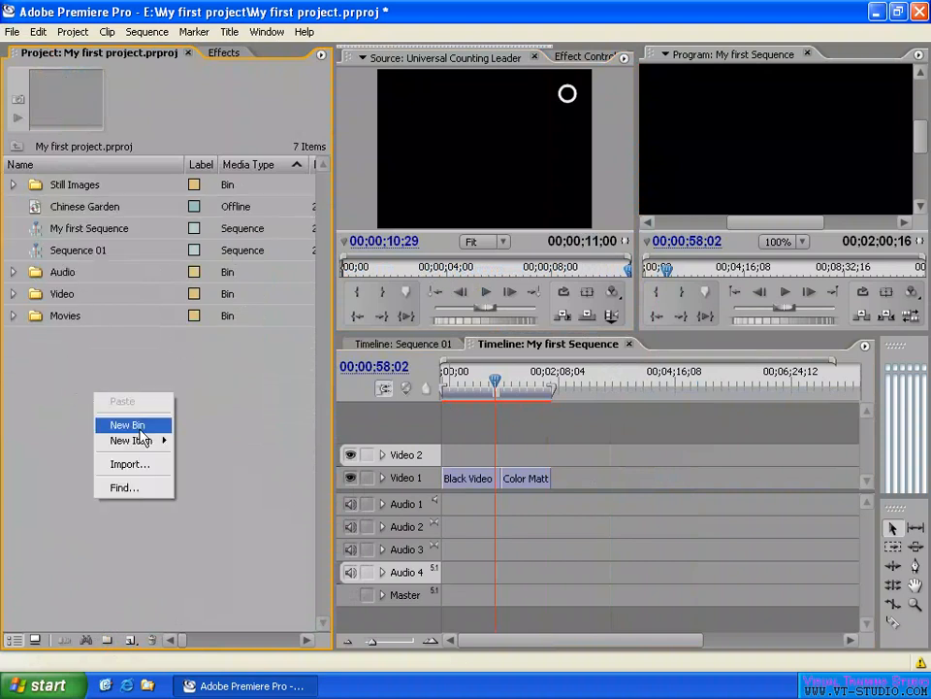
{"action": "left_click", "coordinate": [115, 424]}
{"action": "left_click_drag", "start_coordinate": [12, 224], "coordinate": [77, 336]}
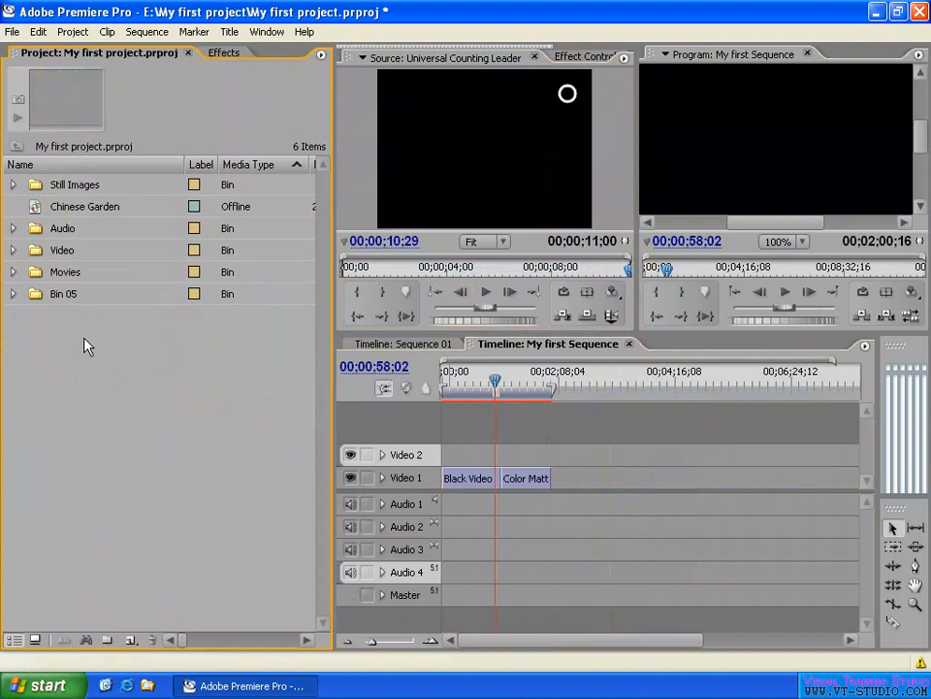
Step: Nest the Still Images bin inside Bin 05 and the Movies bin inside another bin, and check Bin 05's contents
{"action": "left_click_drag", "start_coordinate": [61, 274], "coordinate": [64, 208]}
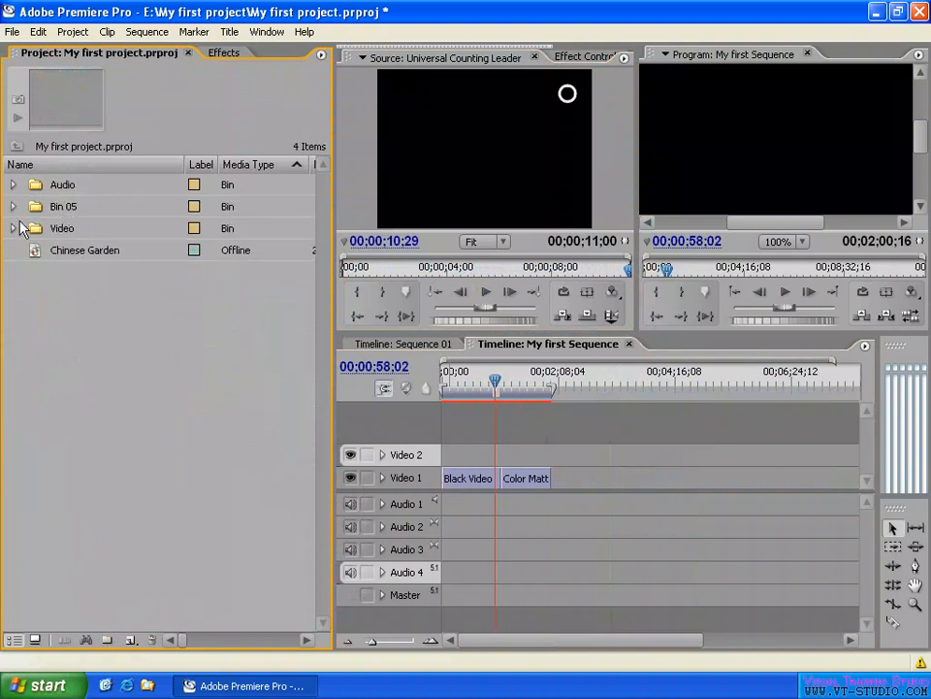
{"action": "left_click", "coordinate": [13, 207]}
{"action": "left_click", "coordinate": [32, 272]}
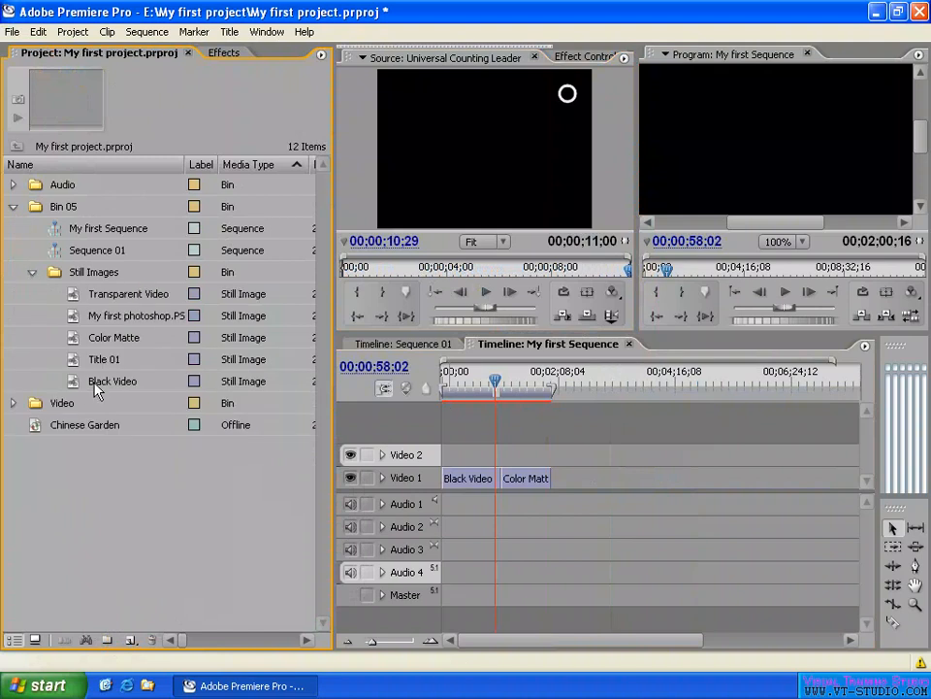
{"action": "left_click", "coordinate": [32, 272]}
{"action": "left_click", "coordinate": [12, 206]}
{"action": "left_click", "coordinate": [12, 207]}
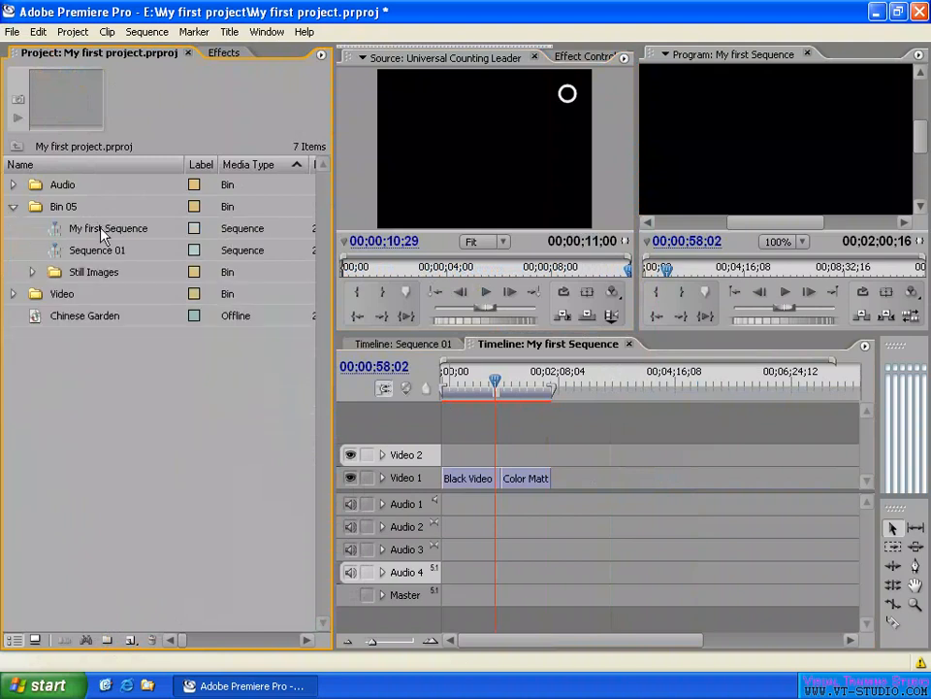
Step: Move the Still Images bin out of Bin 05 to the project's top level and collapse Bin 05
{"action": "left_click_drag", "start_coordinate": [84, 272], "coordinate": [121, 370]}
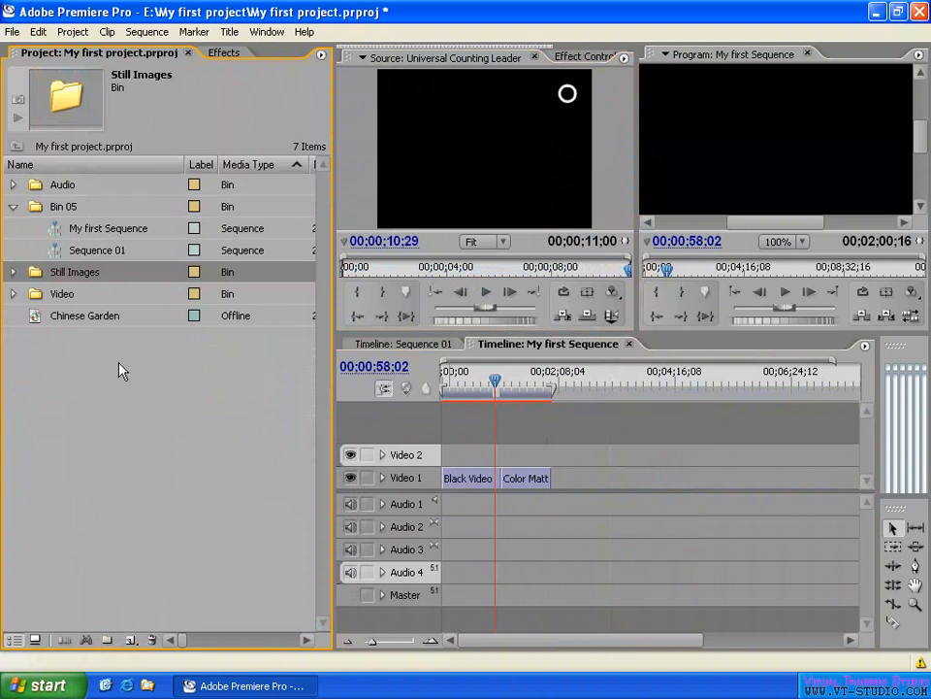
{"action": "left_click", "coordinate": [97, 368]}
{"action": "left_click", "coordinate": [12, 271]}
{"action": "left_click", "coordinate": [12, 272]}
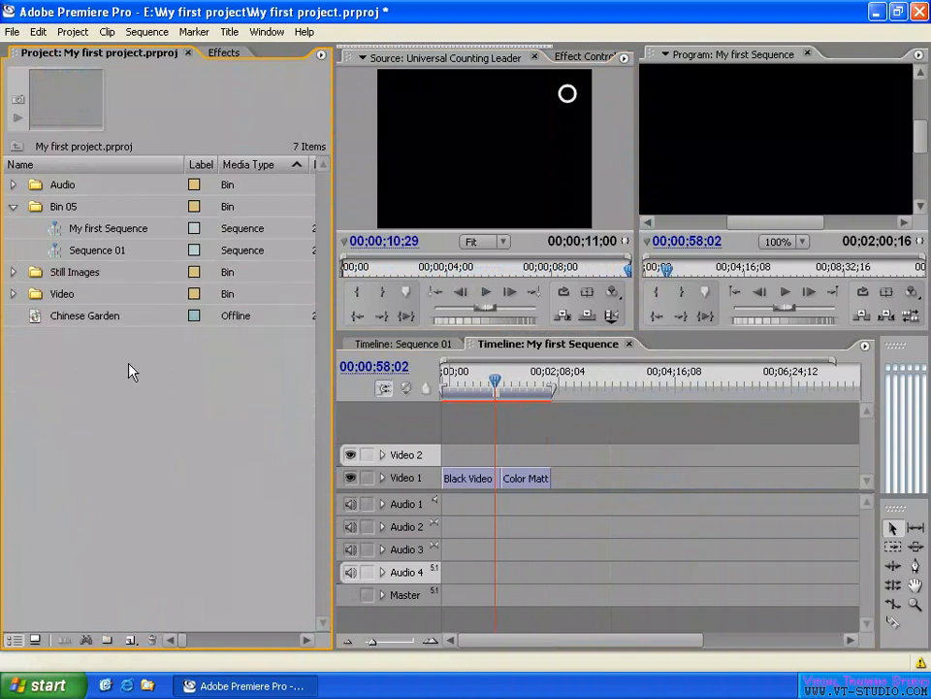
{"action": "left_click", "coordinate": [13, 206]}
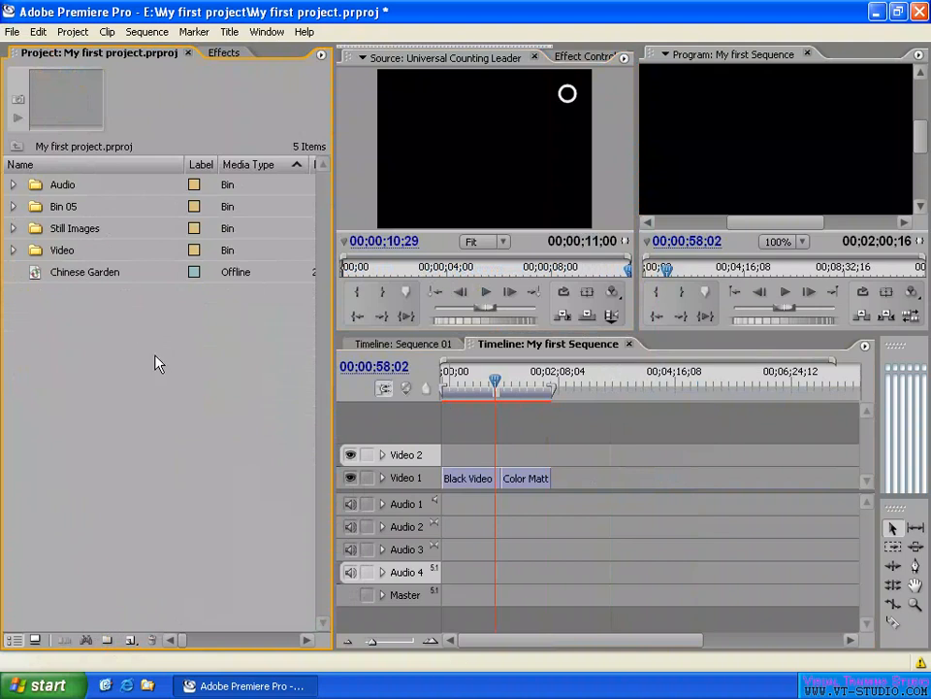
{"action": "right_click", "coordinate": [156, 358]}
{"action": "mouse_move", "coordinate": [189, 405]}
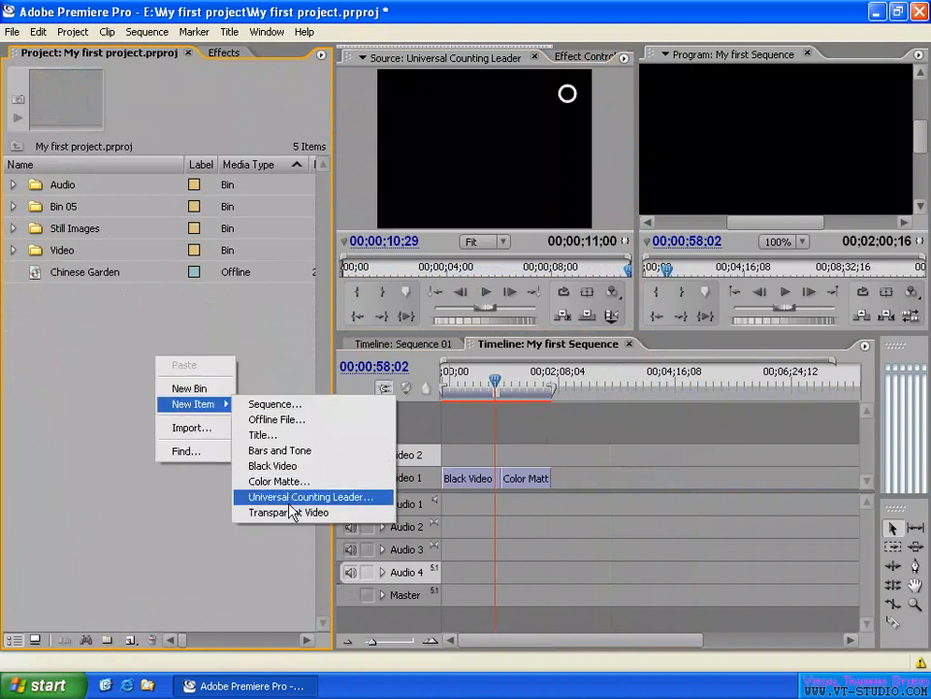